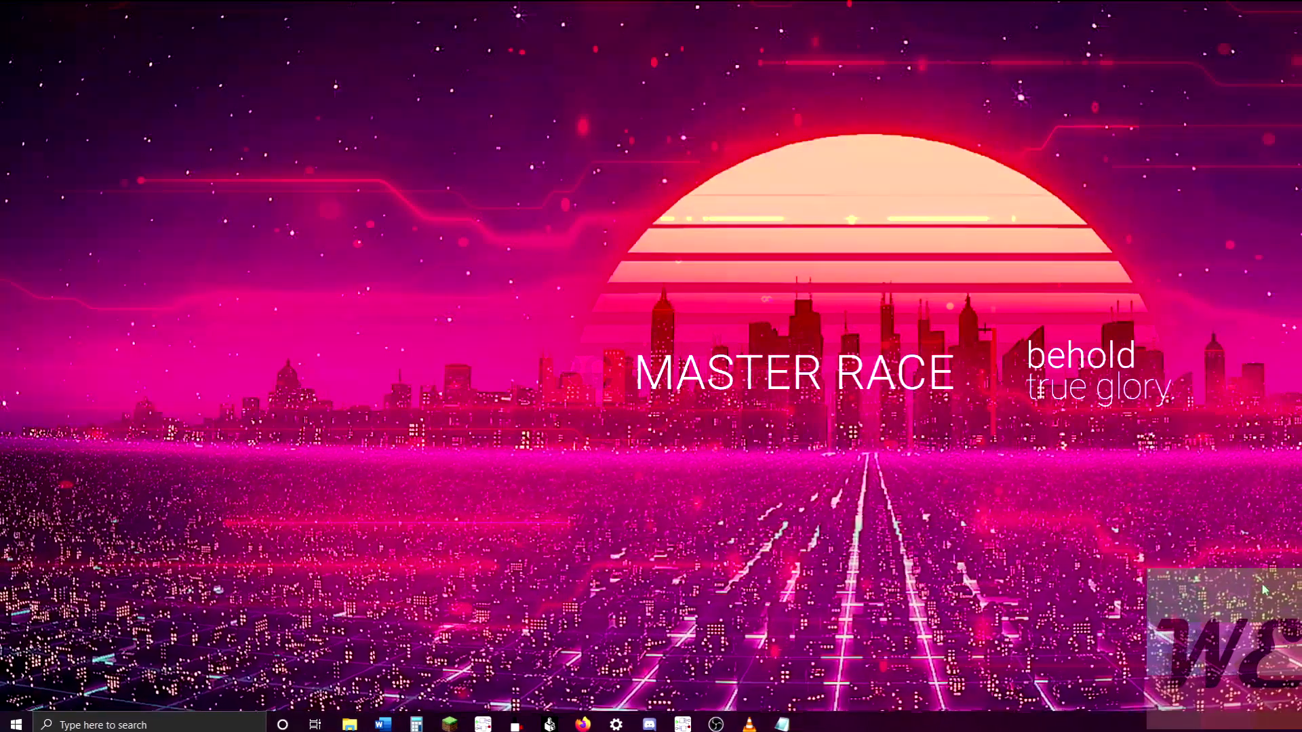
In Firefox, search the web for 'digital the logic simulator'
click(612, 718)
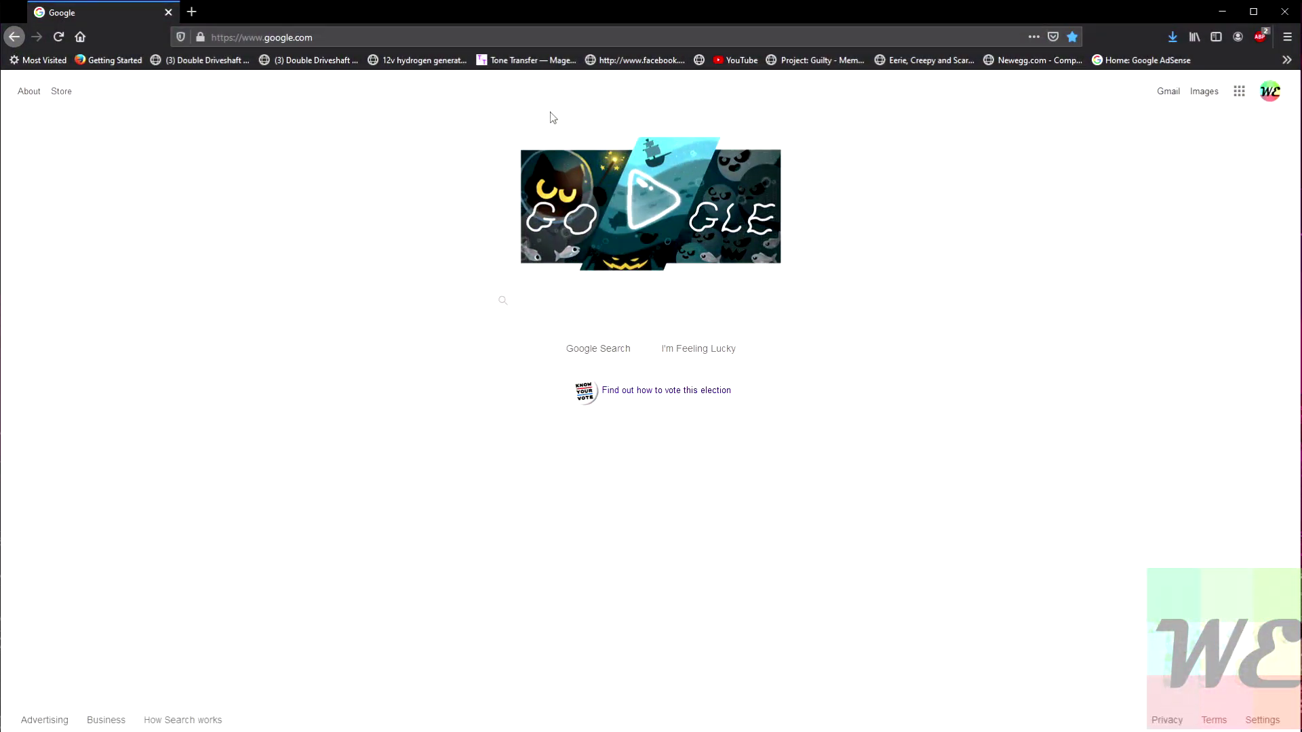
click(588, 37)
text(dig)
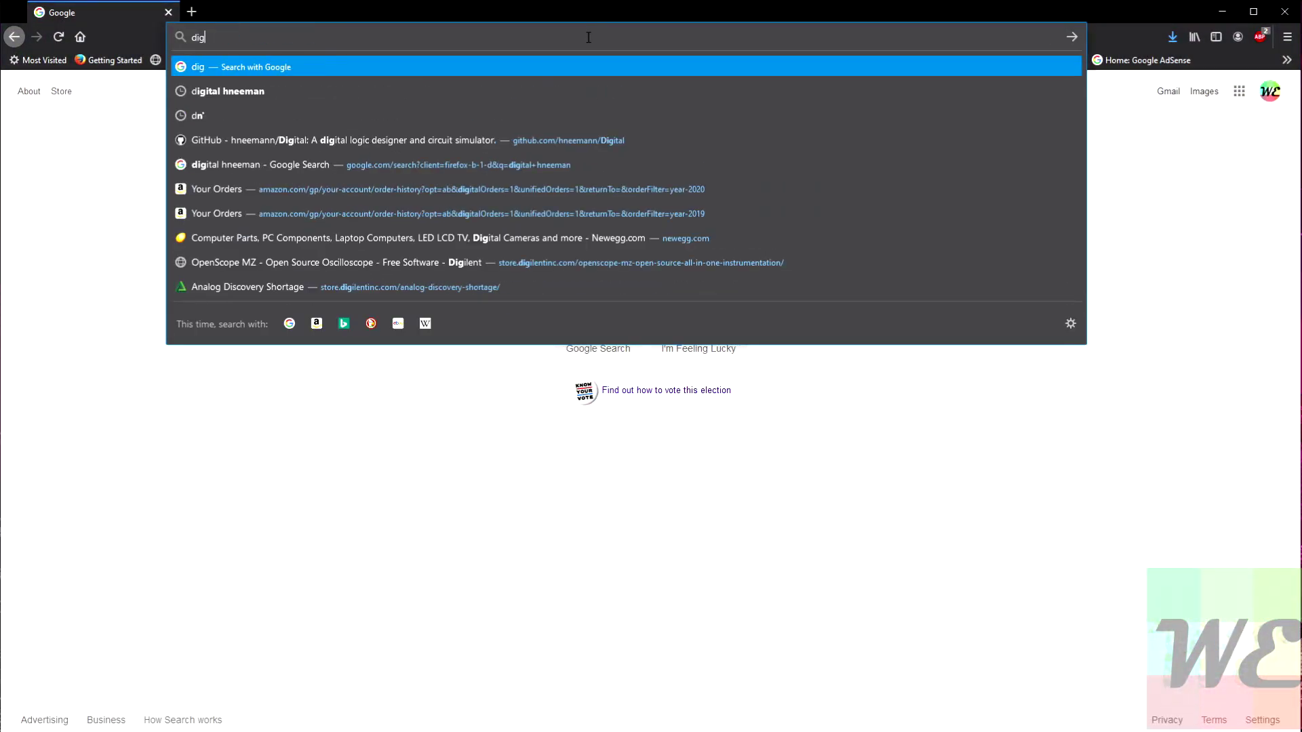
text(ital the logi)
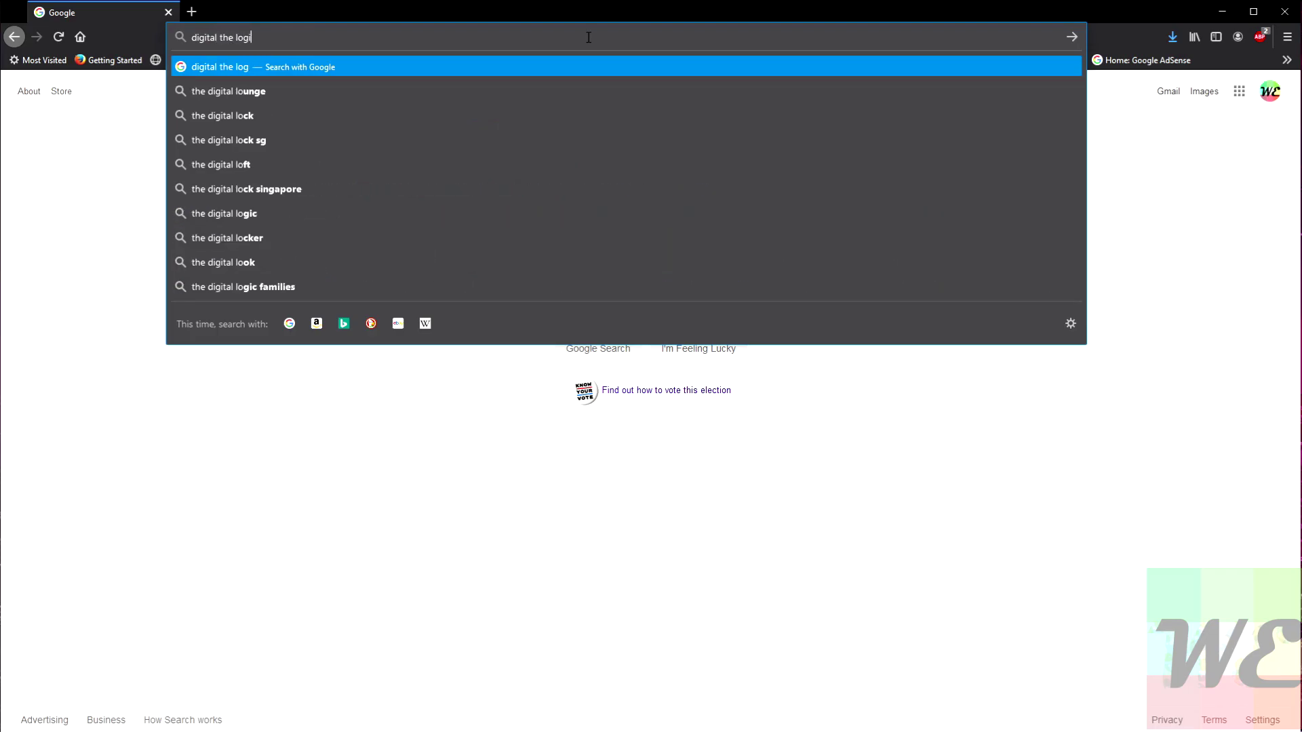
text(c simulator)
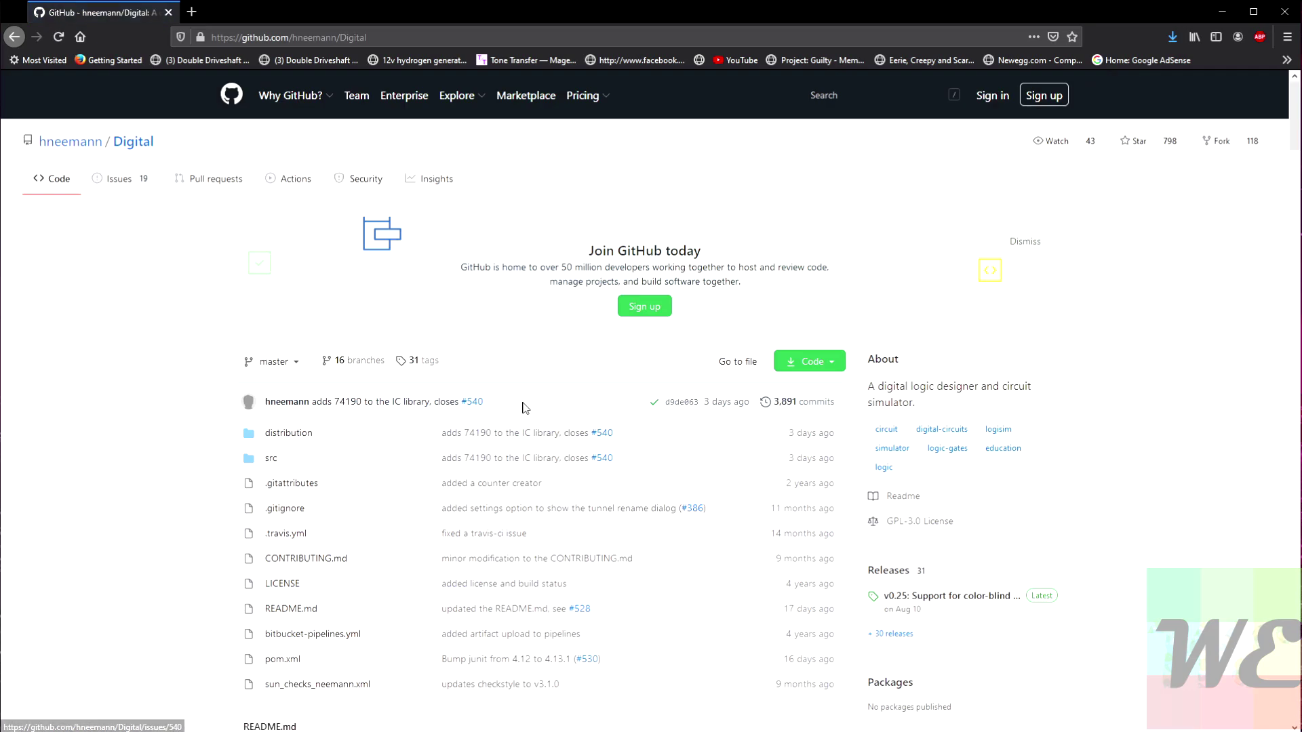
Read the Digital project description at the top of the README
scroll(588, 345, down, 5)
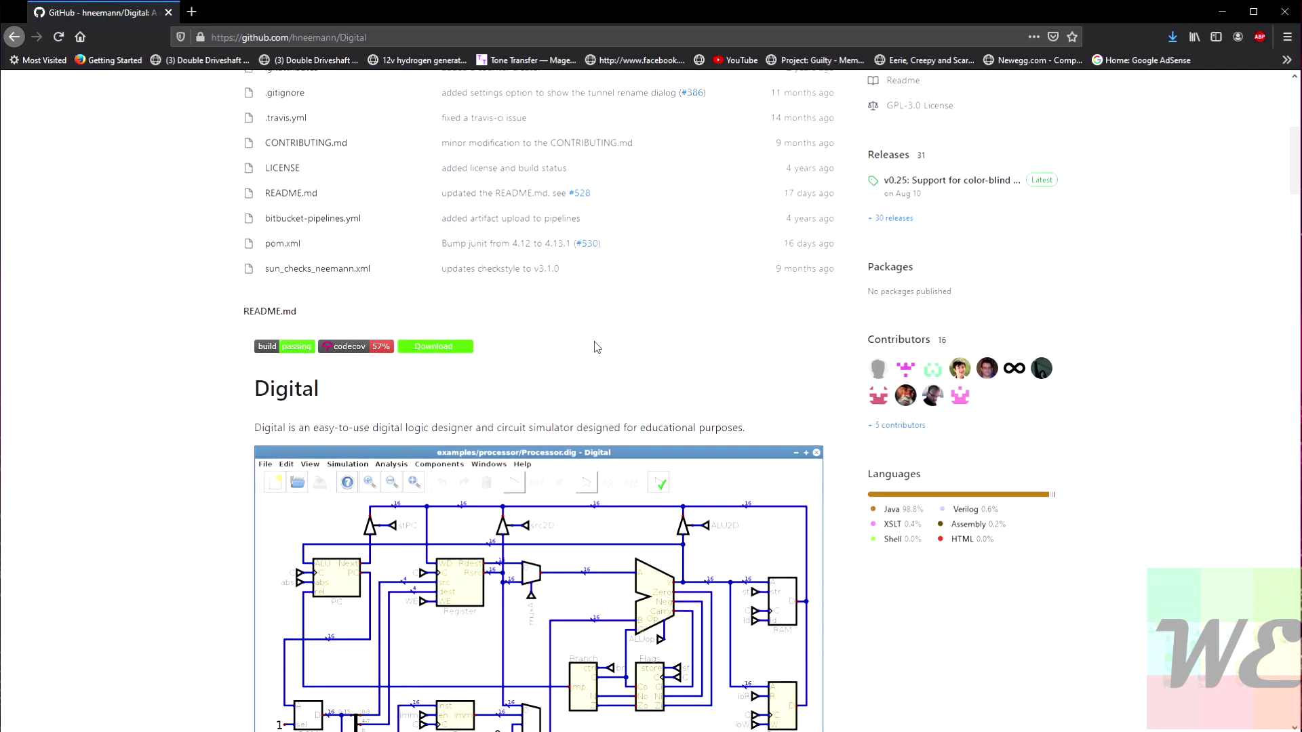
drag(709, 425, 377, 425)
click(377, 423)
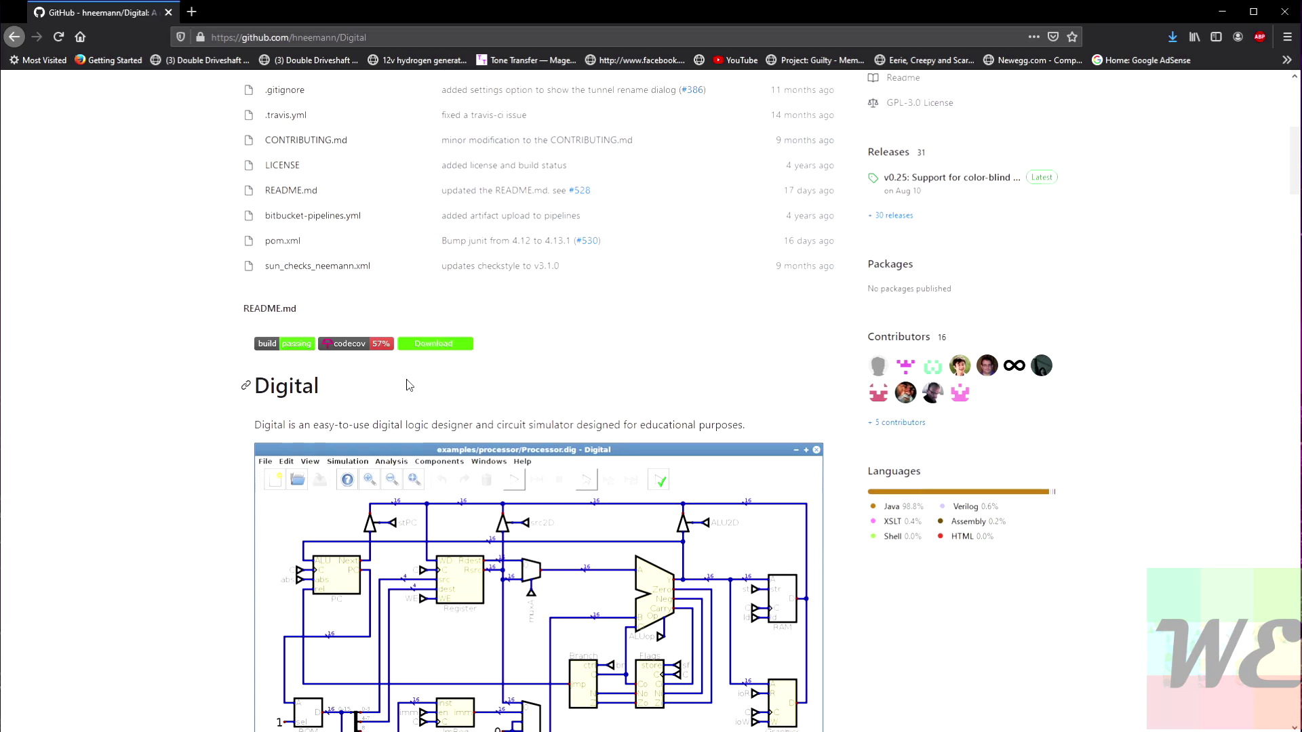
scroll(407, 384, down, 2)
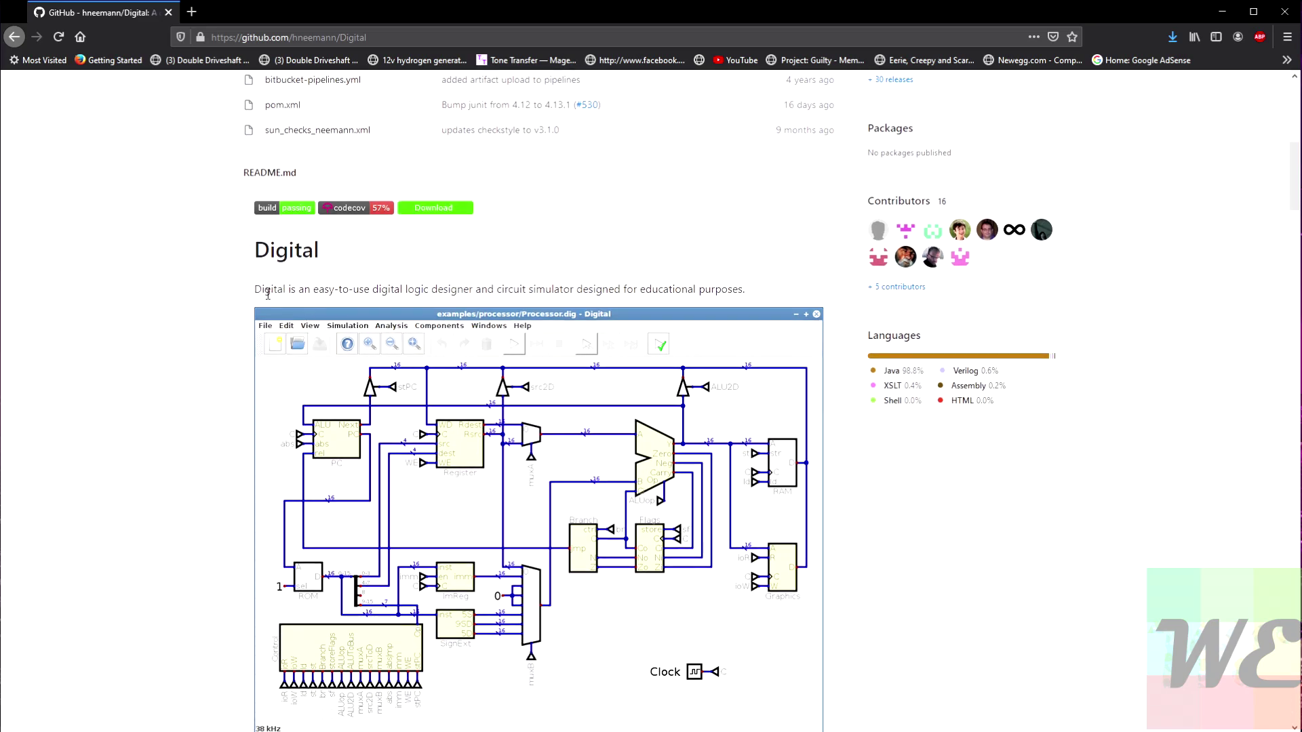
drag(265, 290, 395, 291)
click(306, 292)
Scroll through the README screenshots down to the Download and Installation section
scroll(635, 294, down, 2)
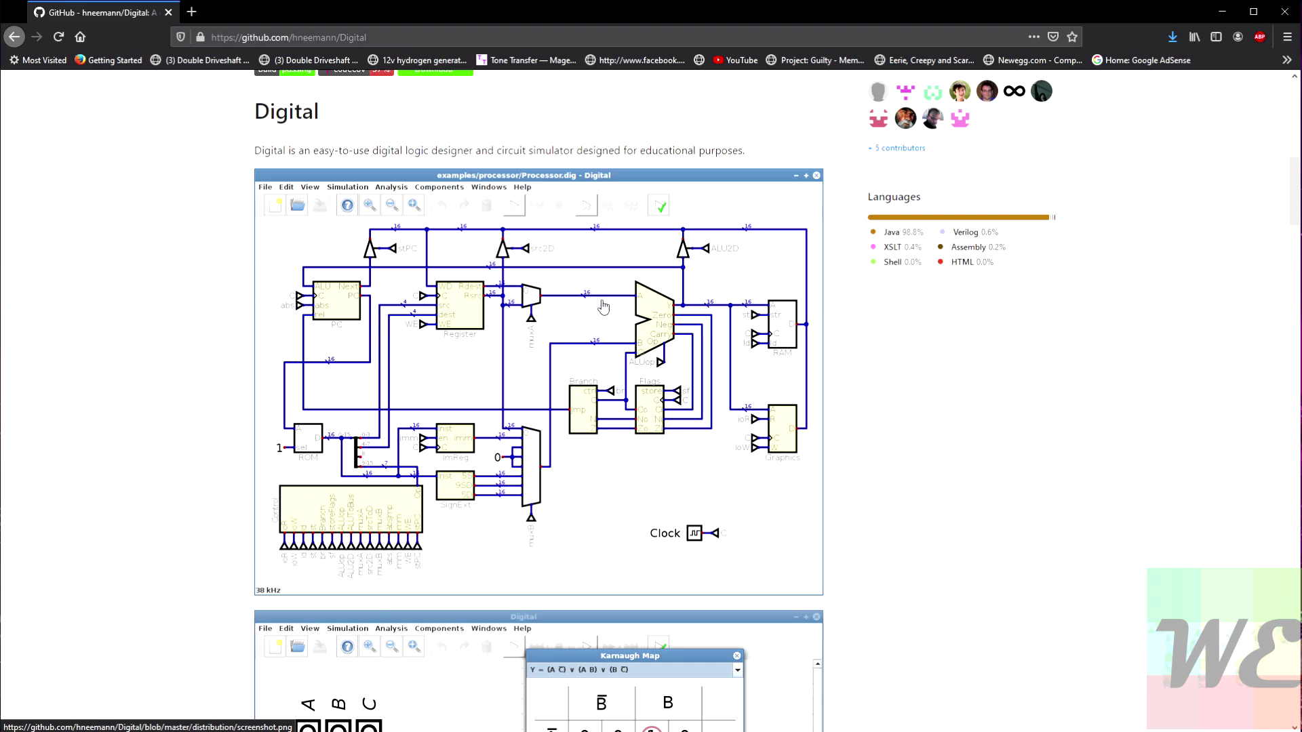
scroll(603, 302, down, 1)
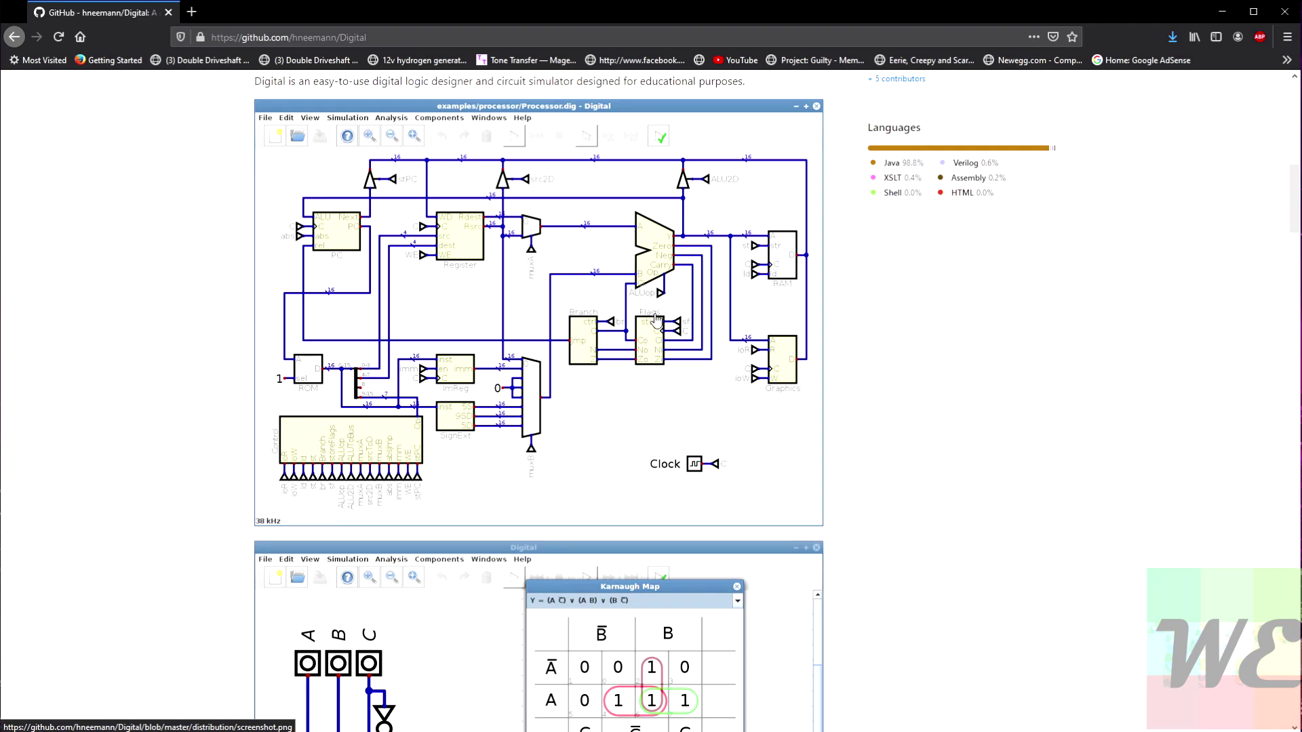
scroll(657, 320, down, 4)
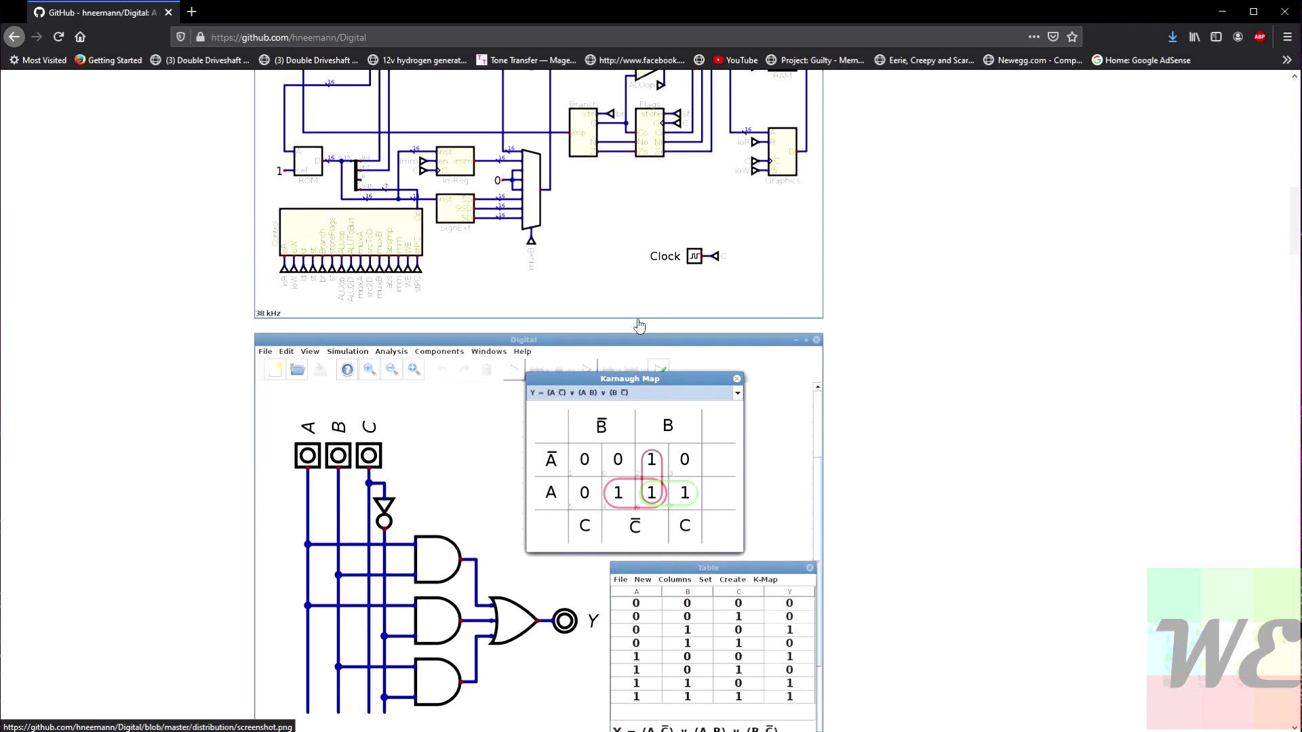
scroll(617, 318, up, 5)
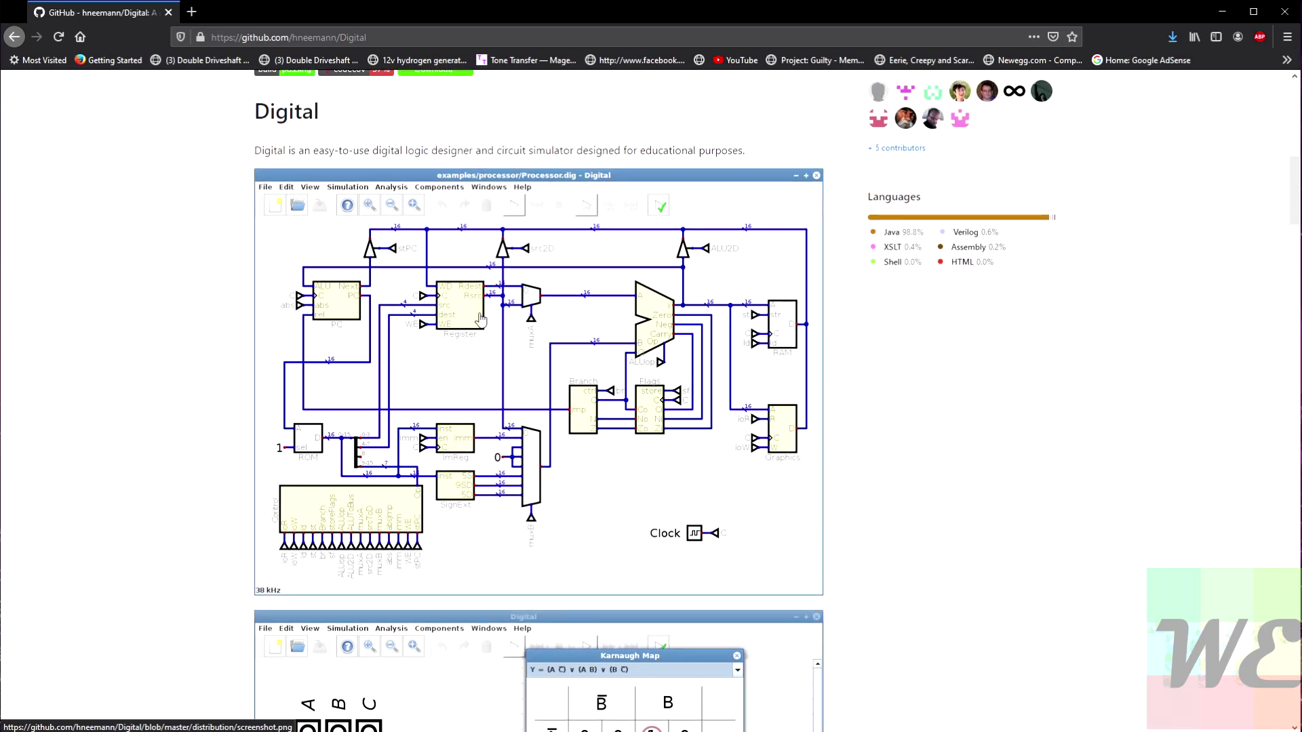
scroll(427, 313, down, 7)
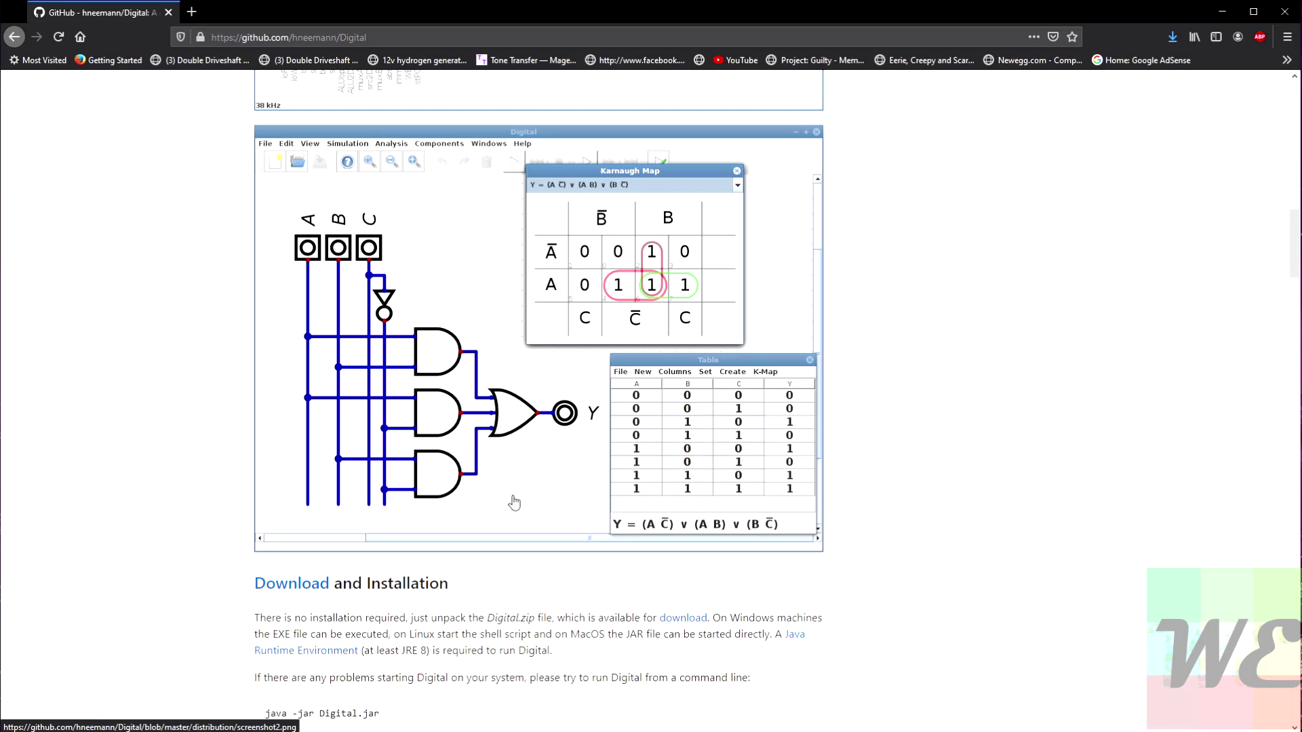
scroll(486, 452, down, 1)
scroll(486, 452, down, 2)
scroll(482, 370, down, 1)
scroll(390, 344, up, 6)
scroll(407, 356, down, 3)
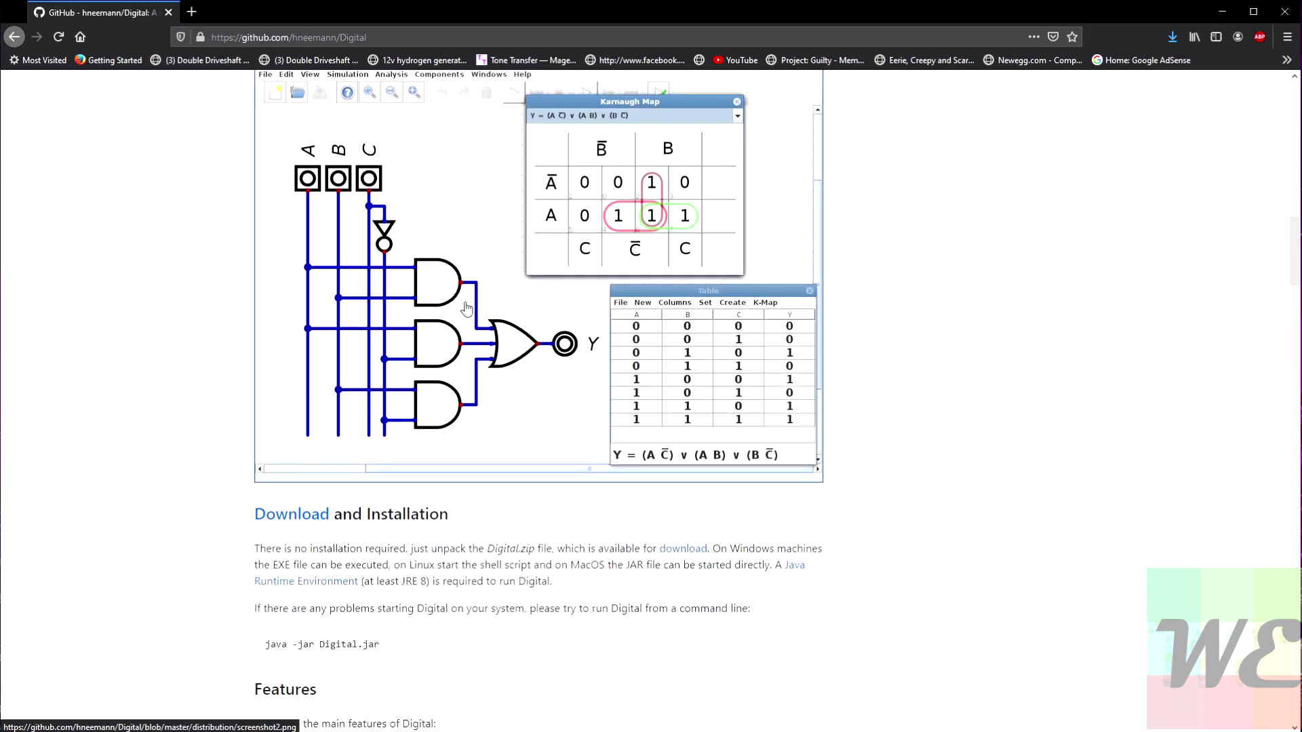
scroll(431, 254, down, 2)
scroll(430, 257, down, 1)
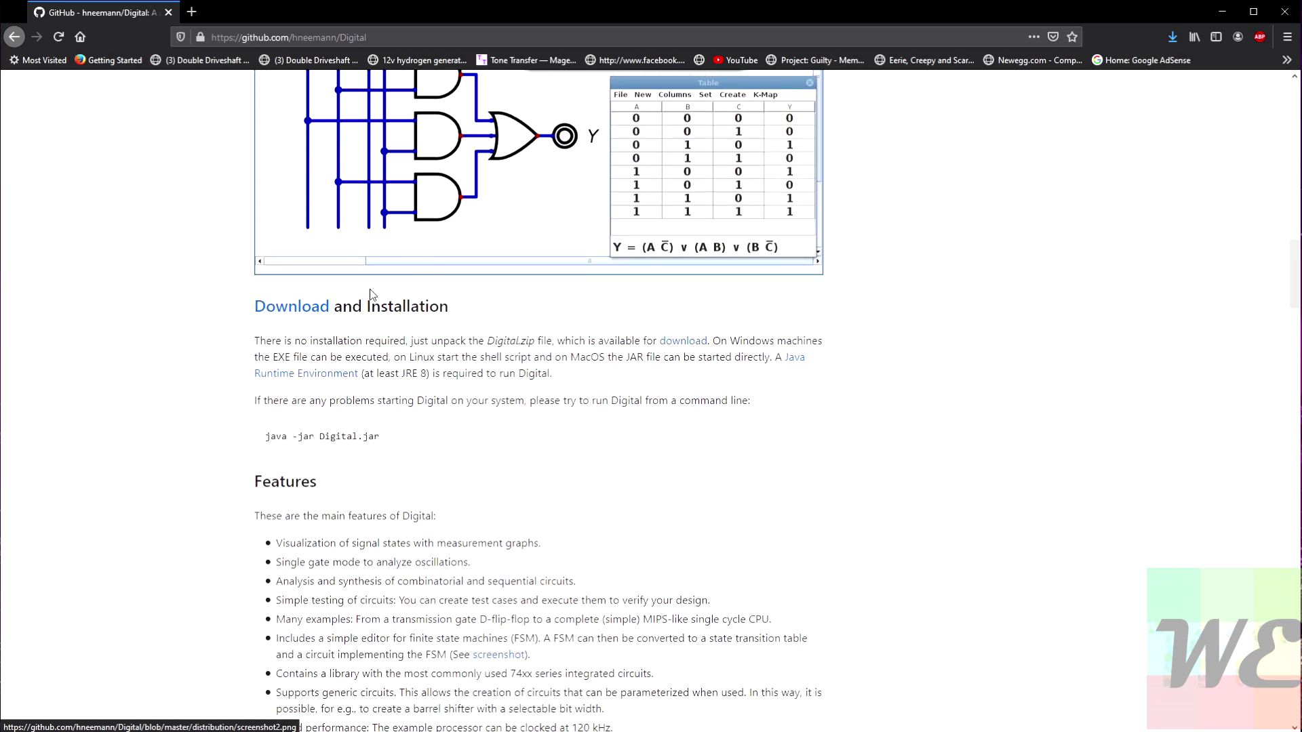
Download the Digital.zip archive and save it to disk
click(297, 313)
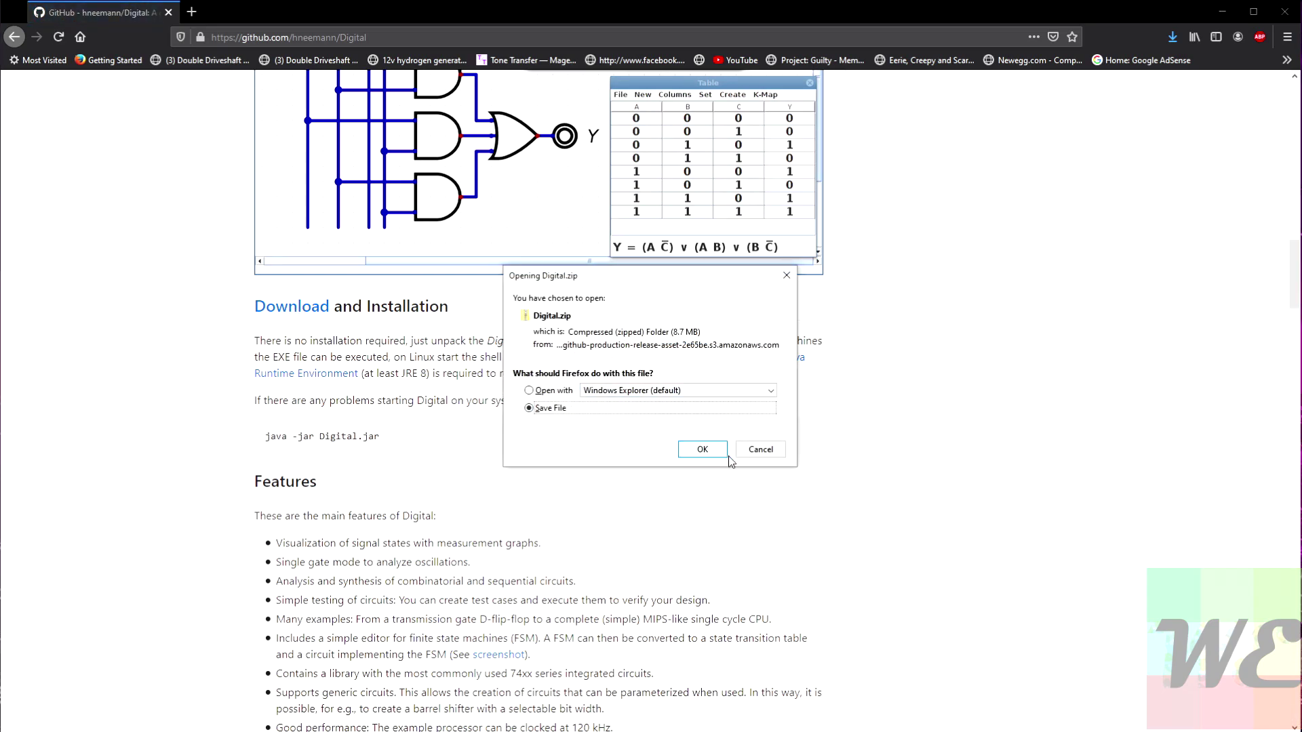
click(703, 449)
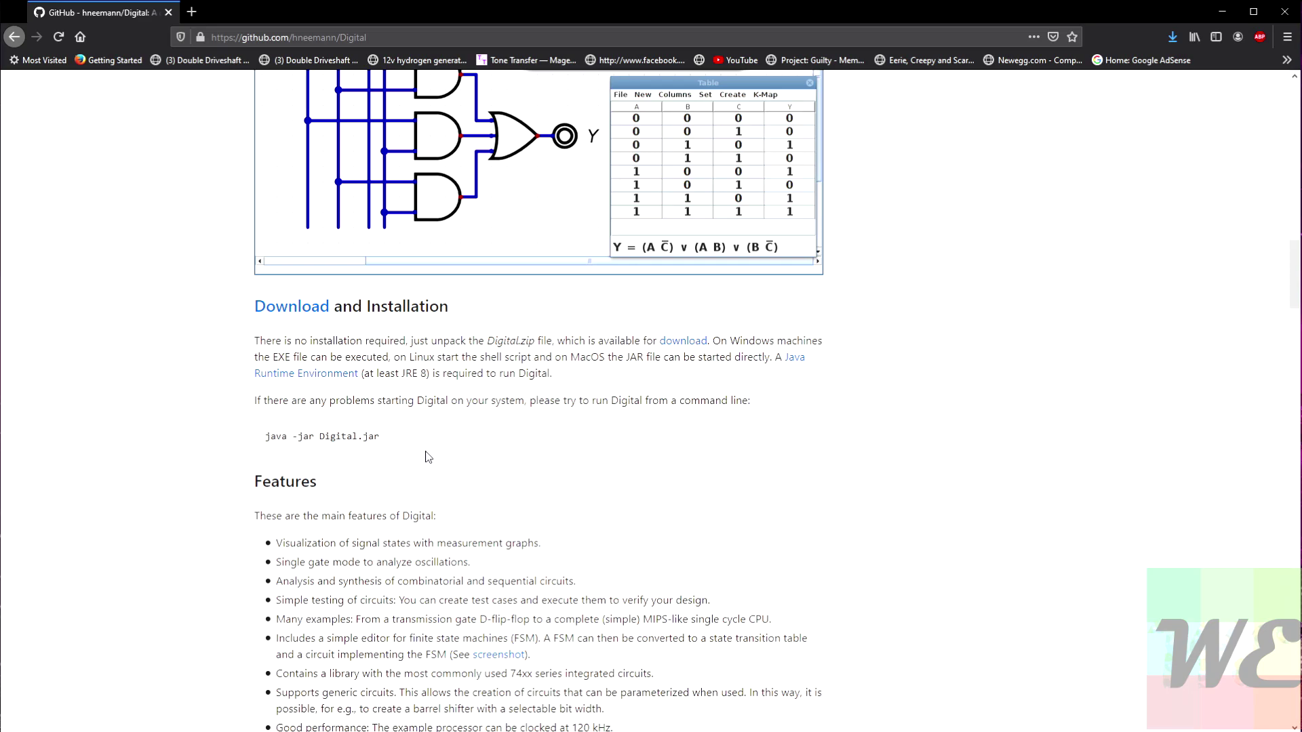
Read the first Features items, including the single gate mode feature
scroll(385, 418, down, 2)
scroll(380, 381, down, 1)
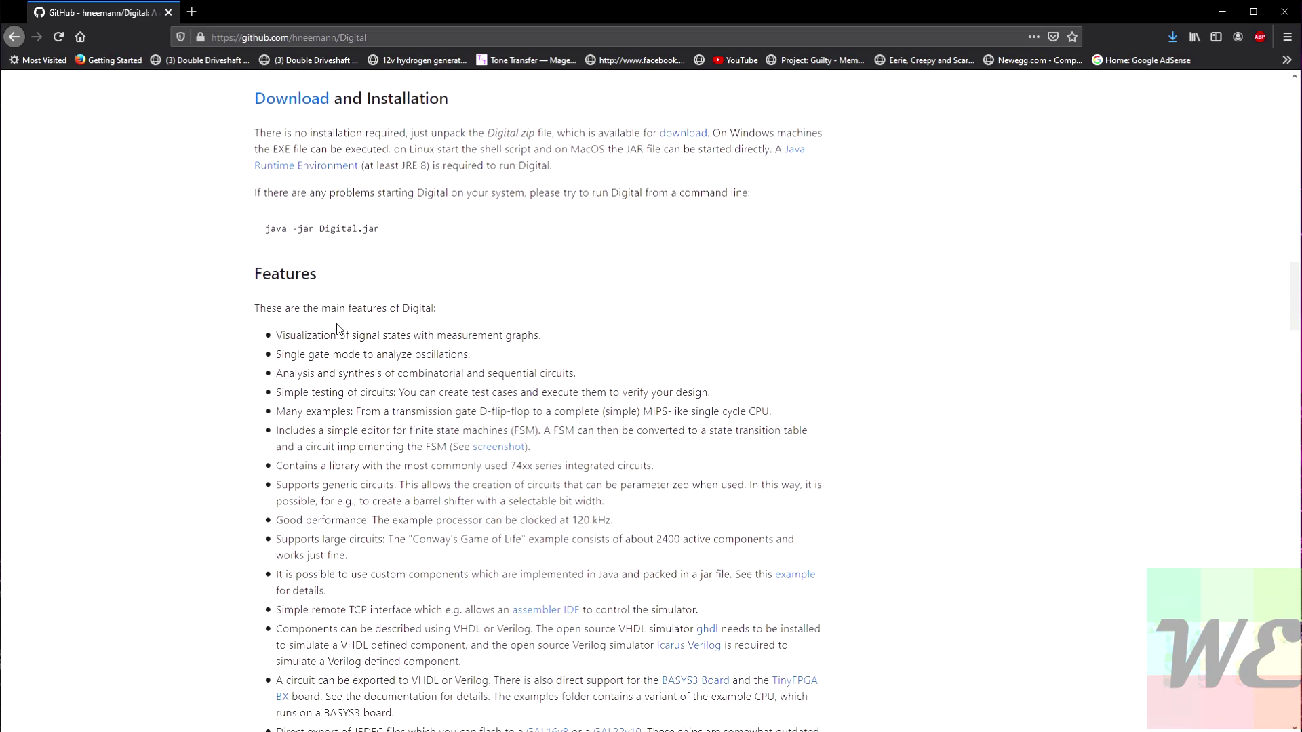
drag(276, 335, 375, 333)
click(461, 327)
scroll(415, 295, down, 2)
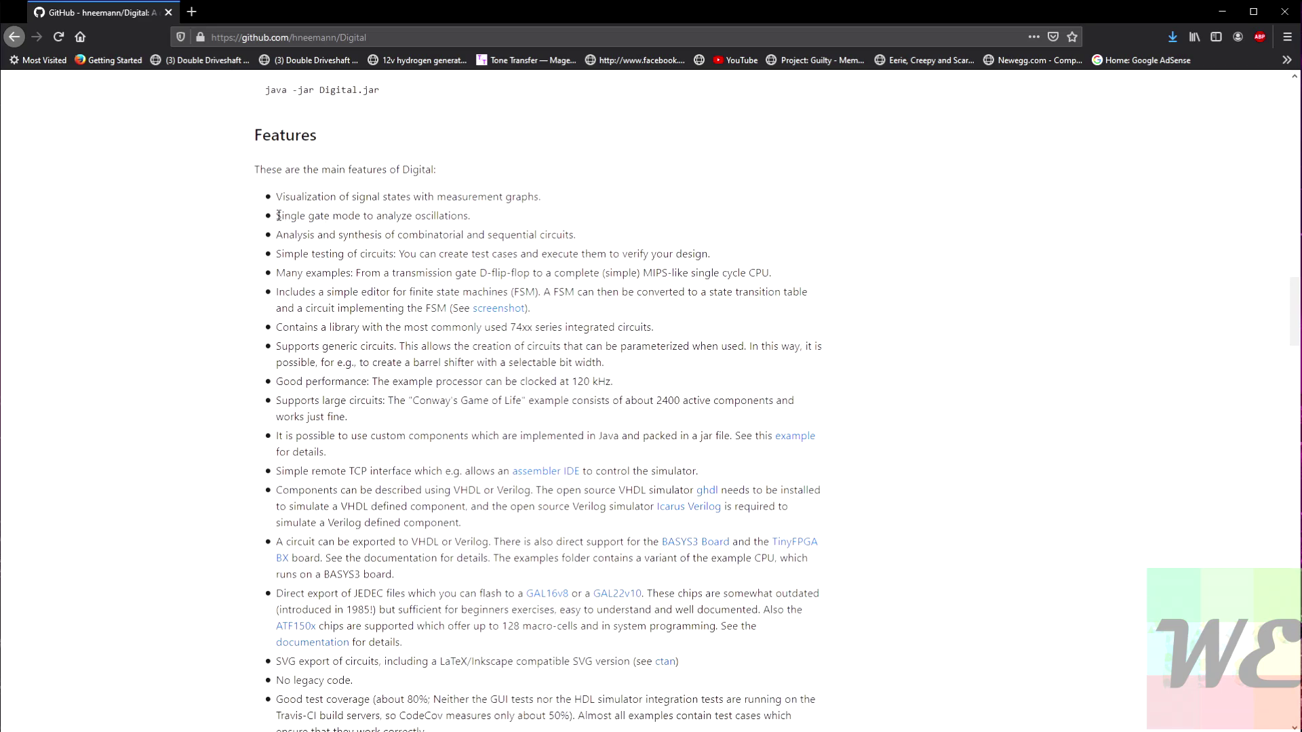
drag(278, 216, 333, 216)
click(367, 217)
drag(475, 218, 340, 217)
click(351, 217)
drag(298, 219, 347, 219)
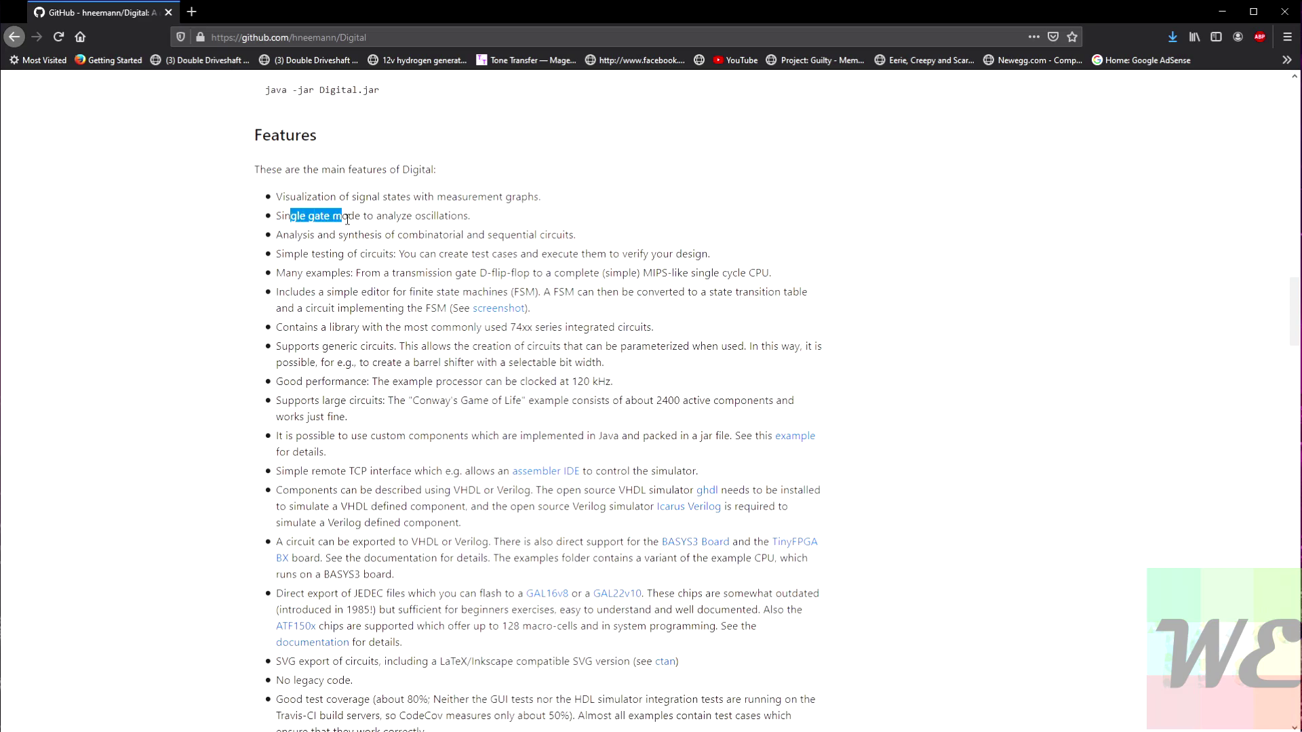
click(372, 232)
Read the analysis, simple testing and Many examples features
scroll(292, 203, down, 1)
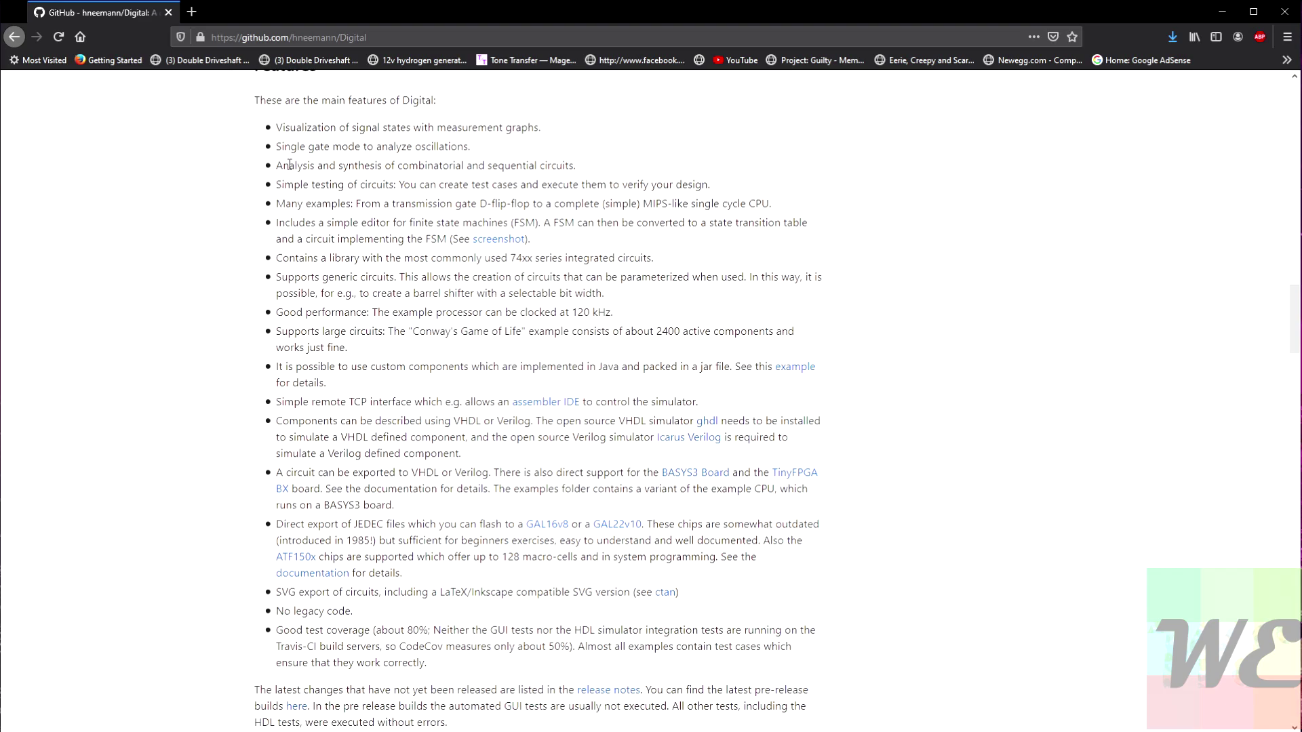
drag(292, 165, 301, 165)
click(305, 165)
drag(326, 183, 365, 185)
scroll(312, 173, down, 2)
scroll(320, 166, up, 1)
drag(301, 136, 390, 169)
click(390, 170)
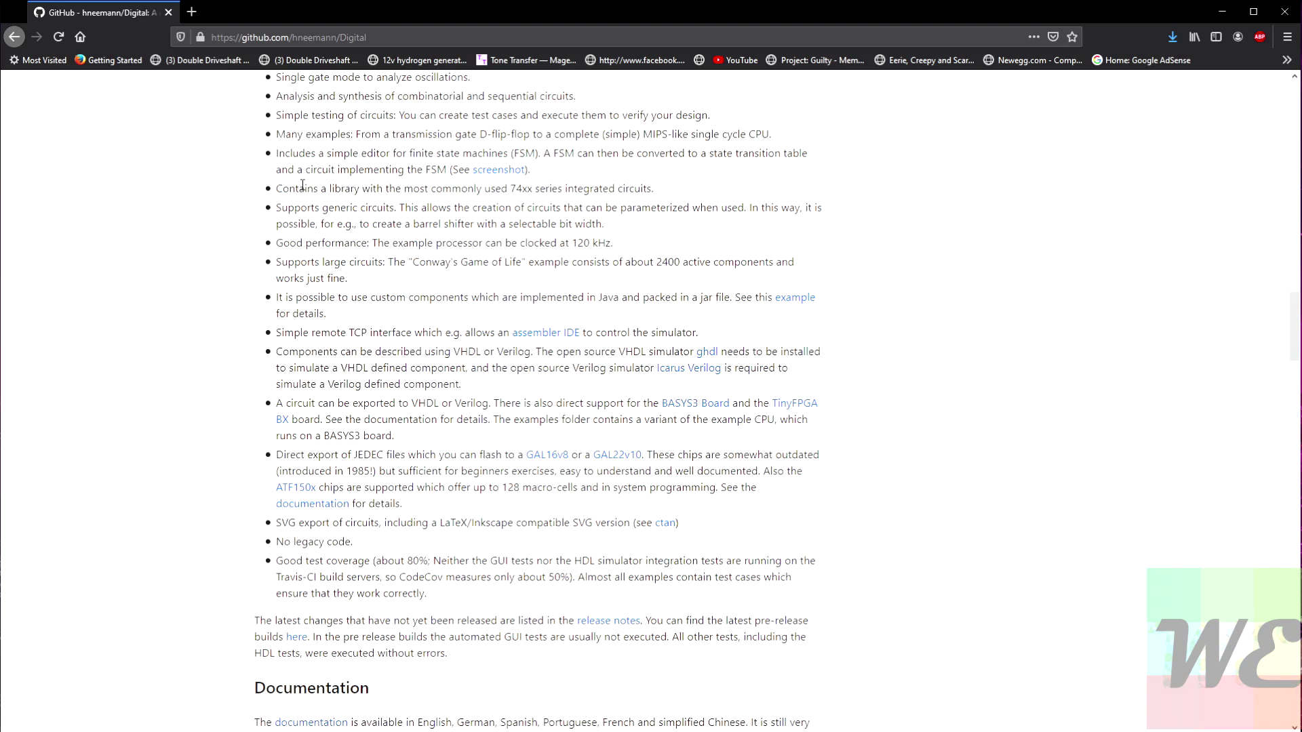
drag(302, 185, 420, 187)
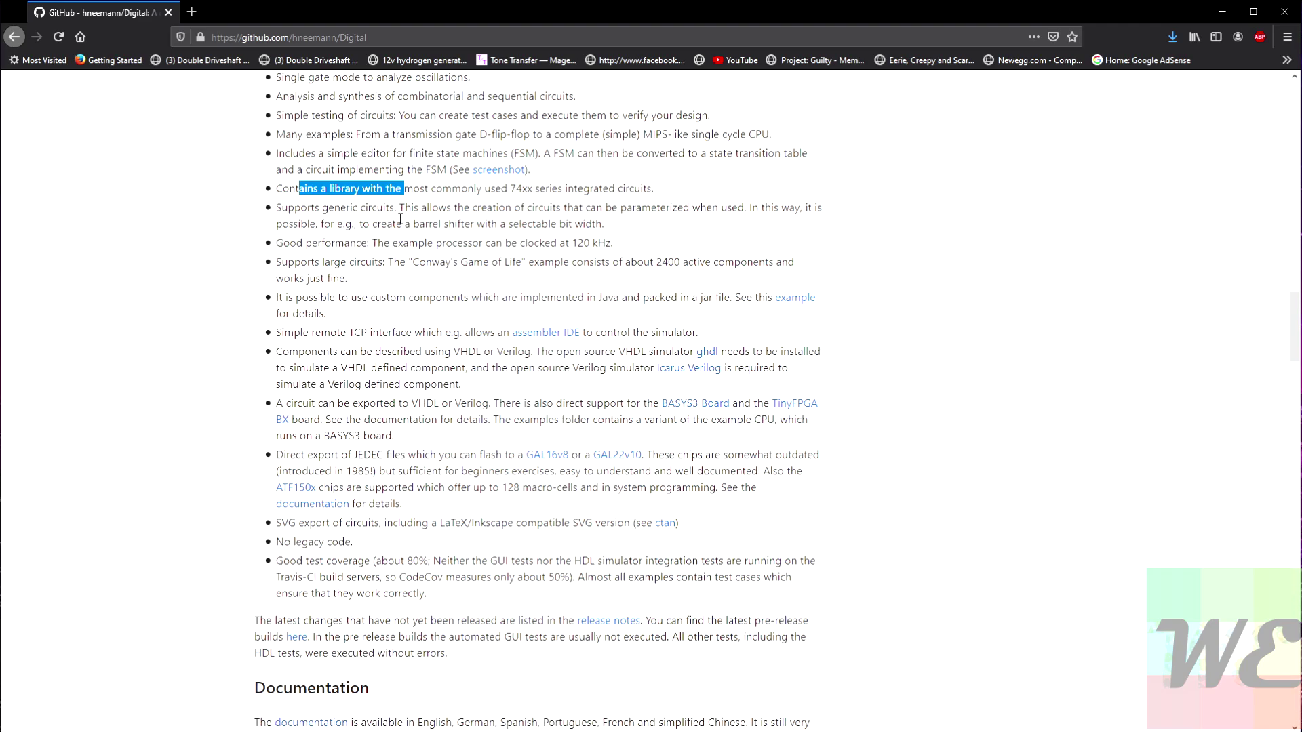
drag(386, 224, 444, 224)
click(511, 225)
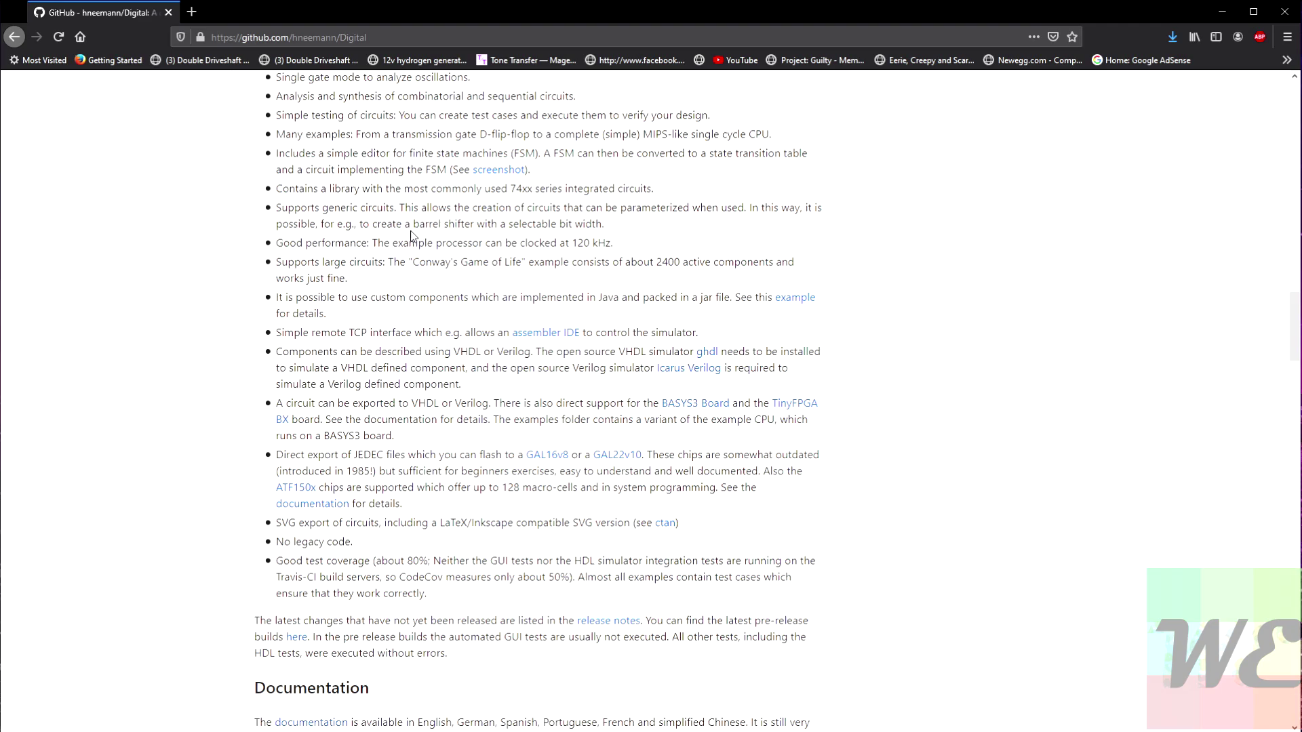
drag(386, 208, 478, 208)
click(399, 208)
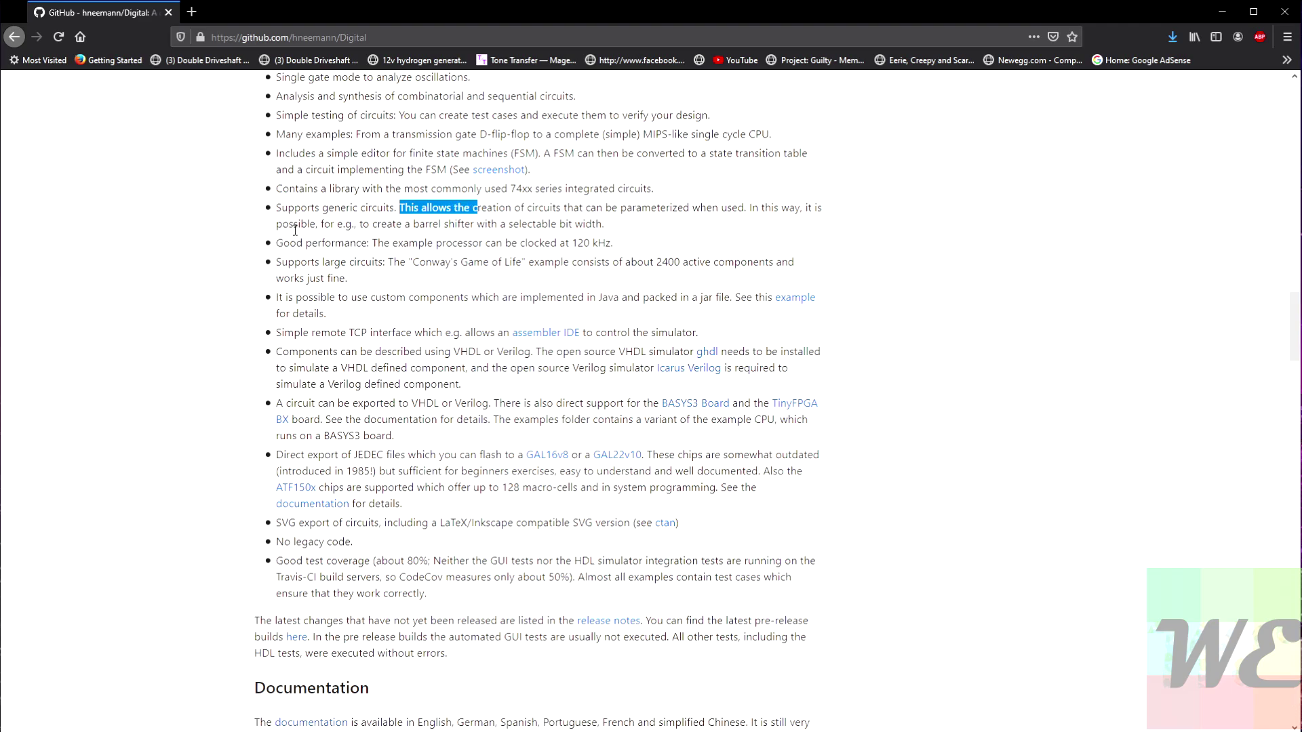
drag(376, 243, 610, 243)
click(606, 243)
click(612, 244)
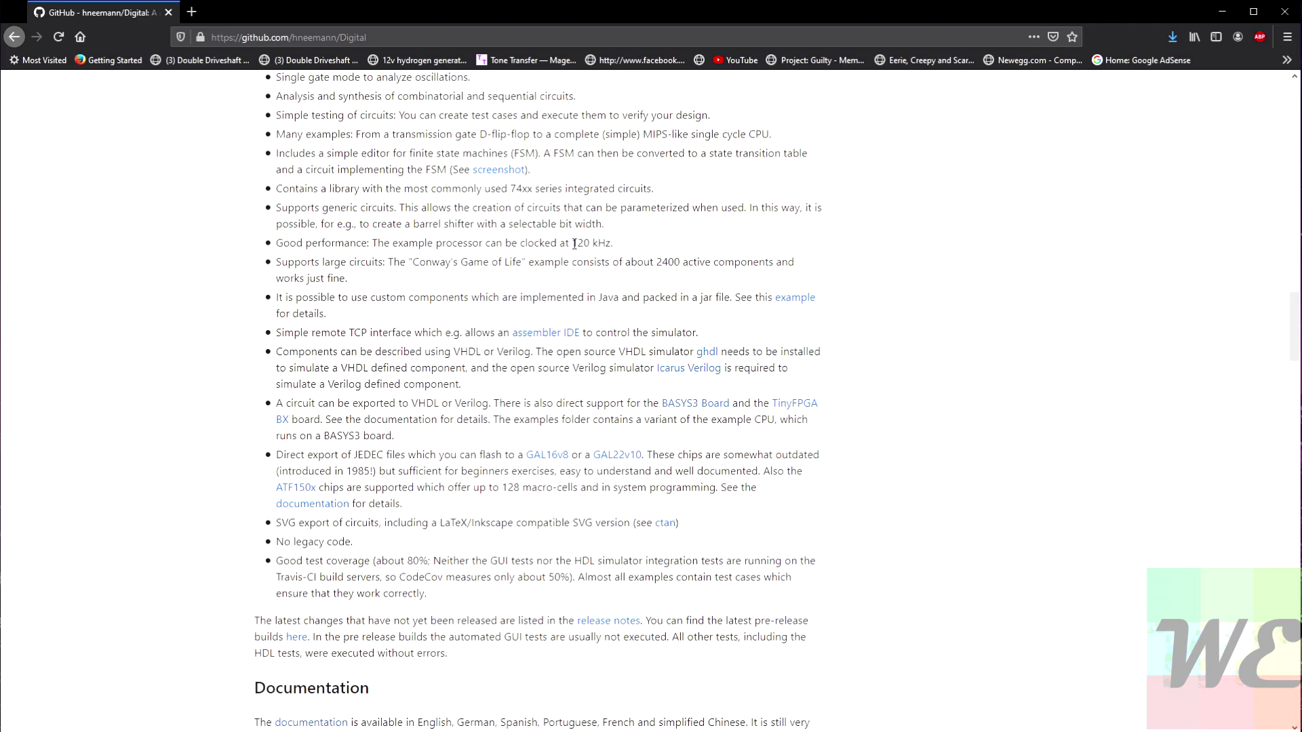
drag(574, 242, 613, 244)
click(618, 247)
click(624, 246)
Read the custom components, VHDL/Verilog components and VHDL export features
drag(395, 297, 556, 297)
click(405, 301)
scroll(405, 285, down, 3)
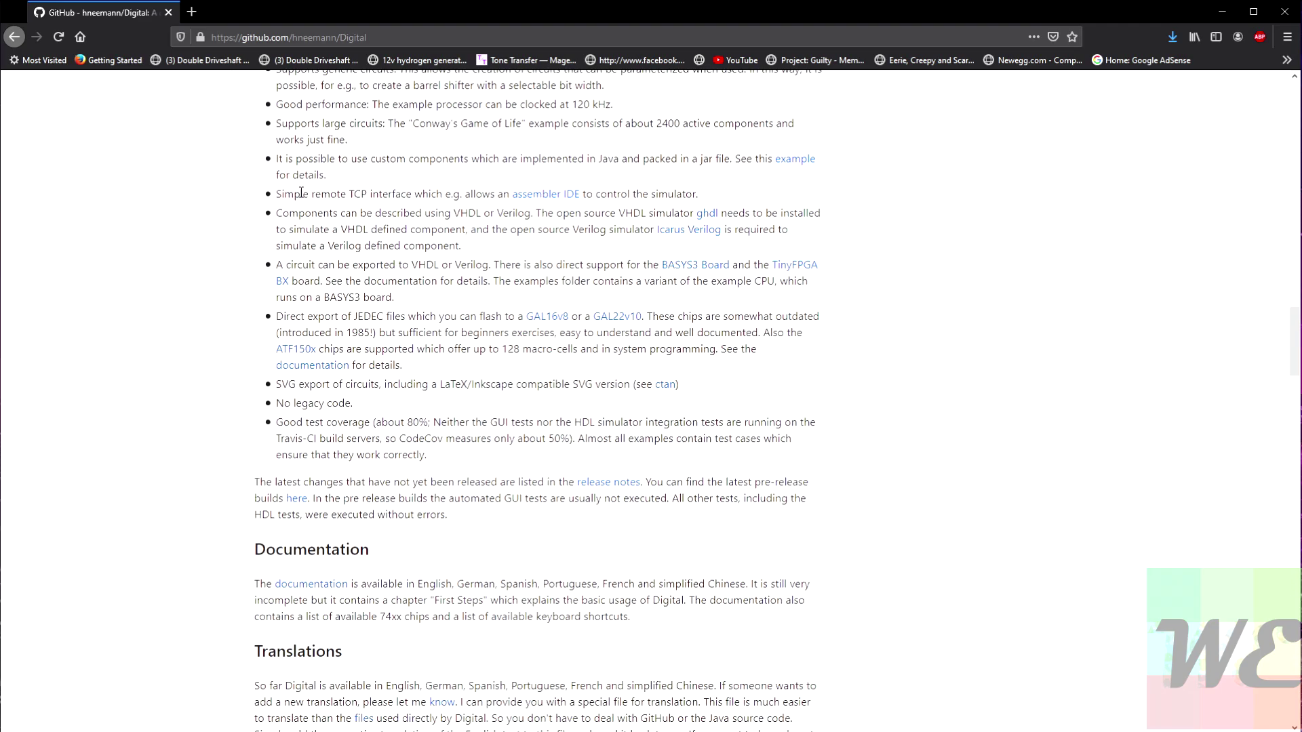
drag(305, 215, 461, 215)
drag(544, 213, 691, 212)
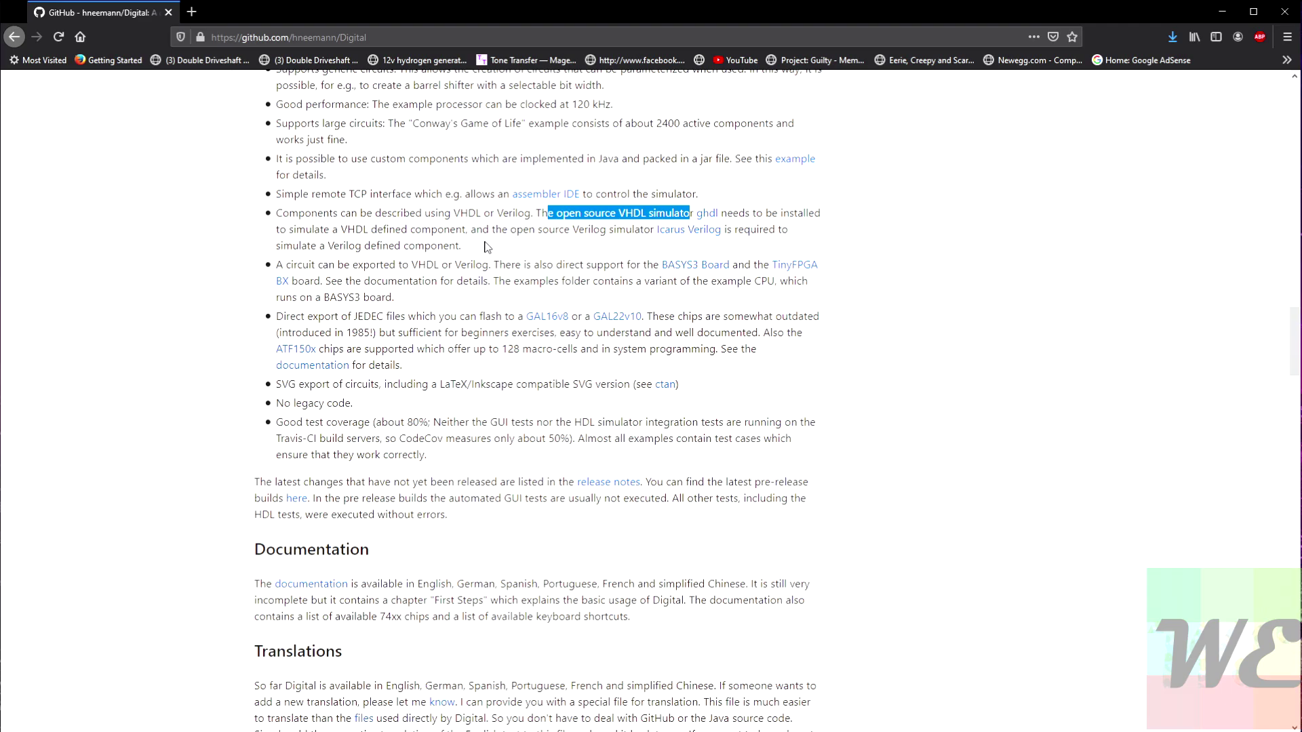
drag(337, 229, 370, 230)
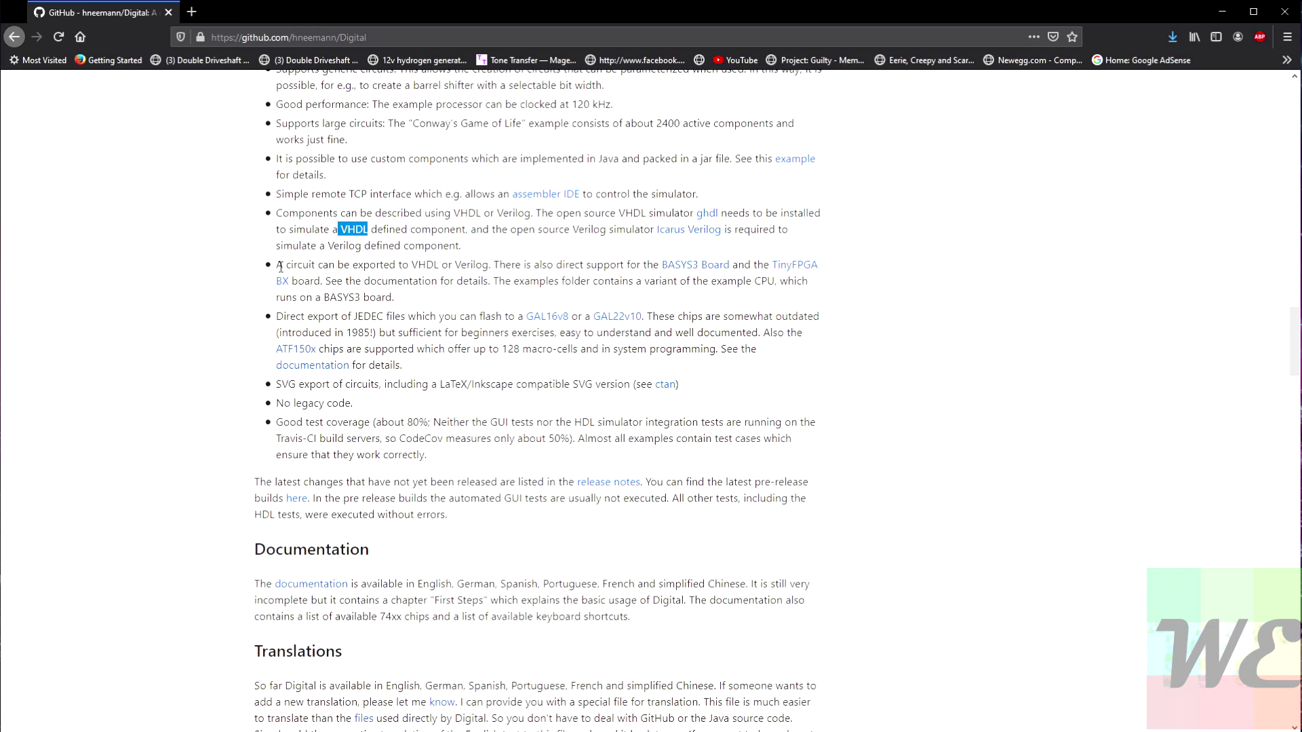
drag(275, 266, 625, 265)
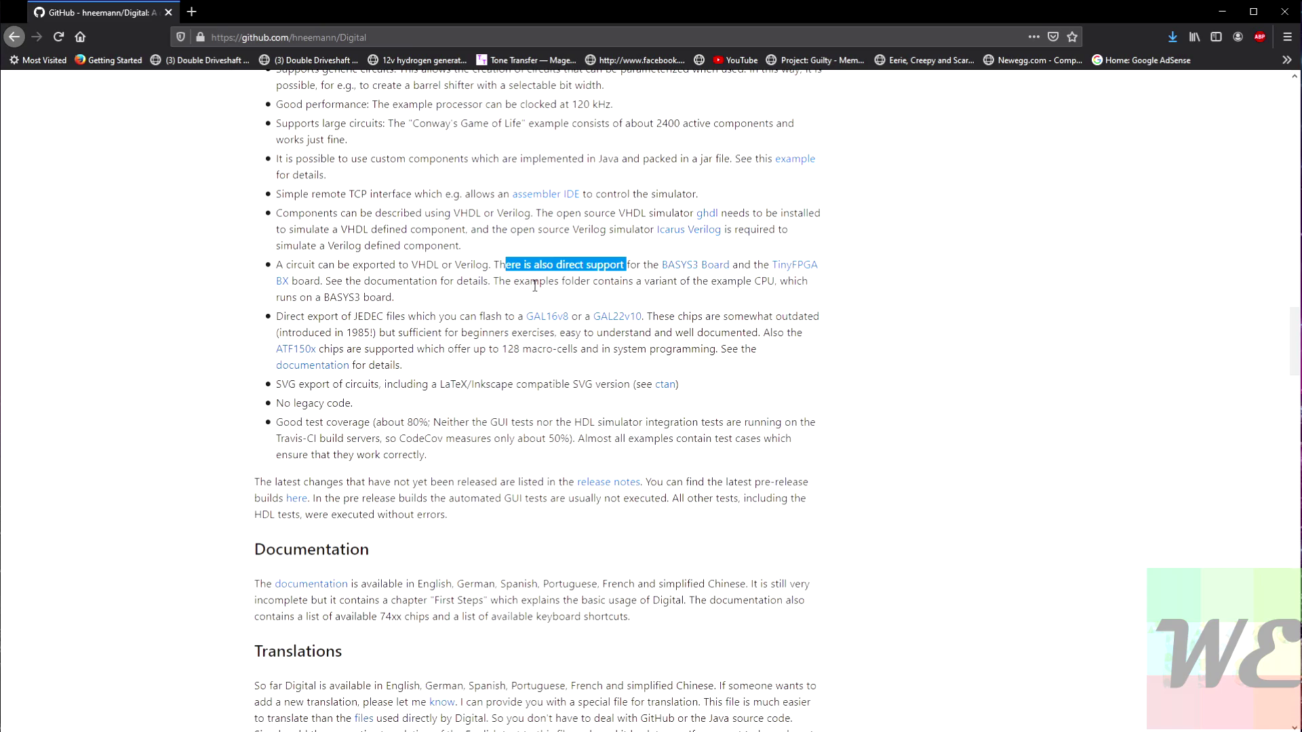
Open the ATF150x chips link from the JEDEC bullet in a new tab
scroll(484, 298, down, 1)
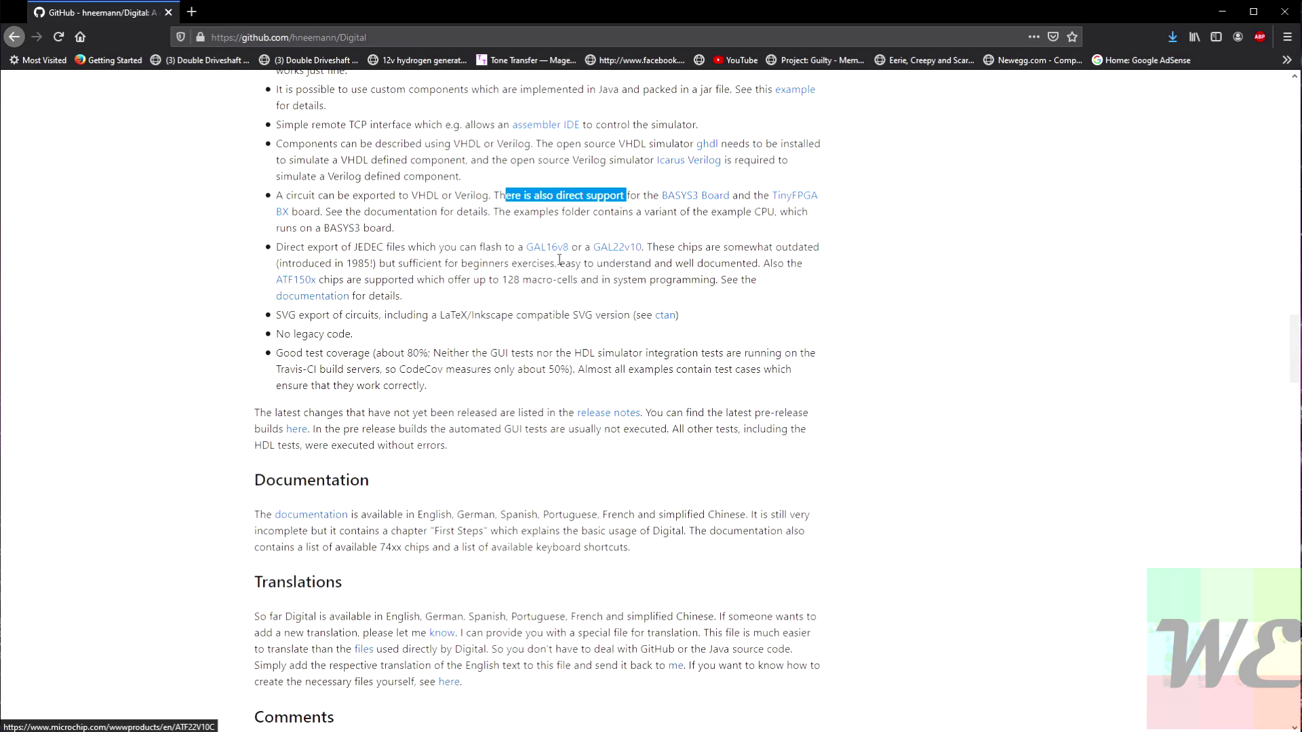
drag(351, 263, 372, 263)
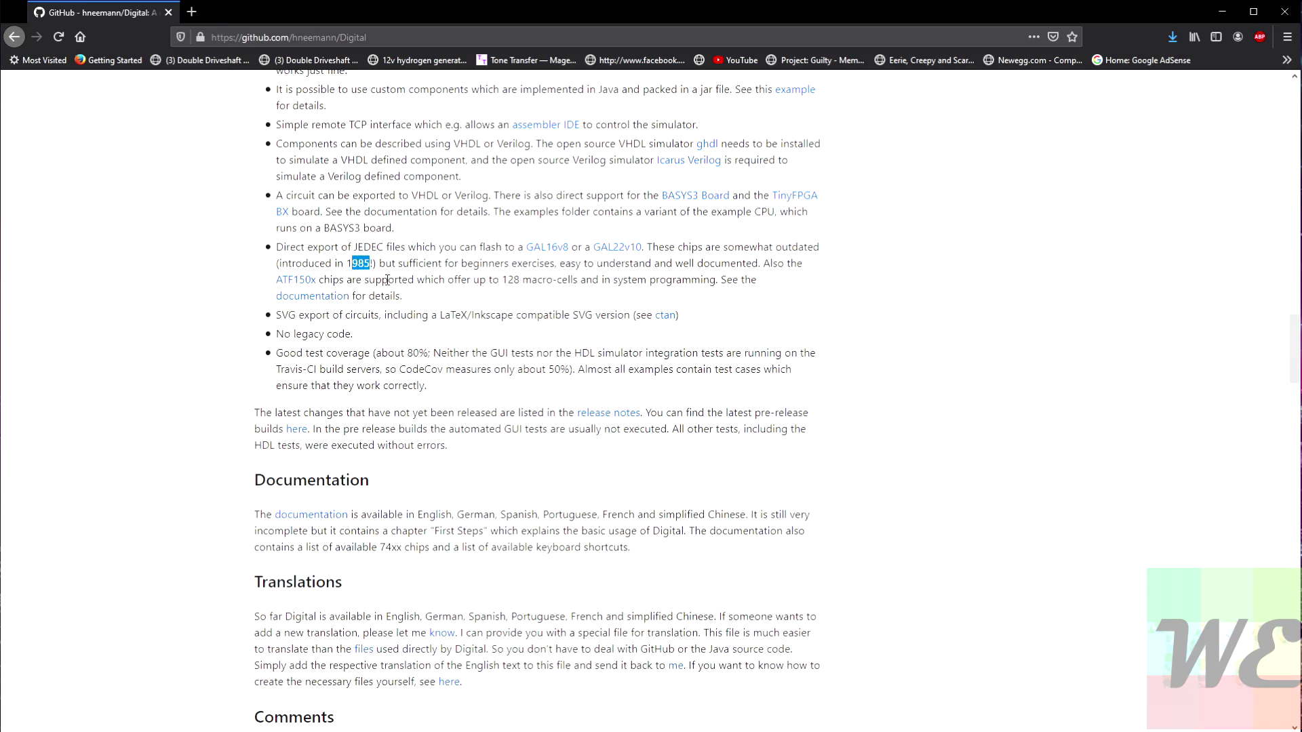
right_click(299, 281)
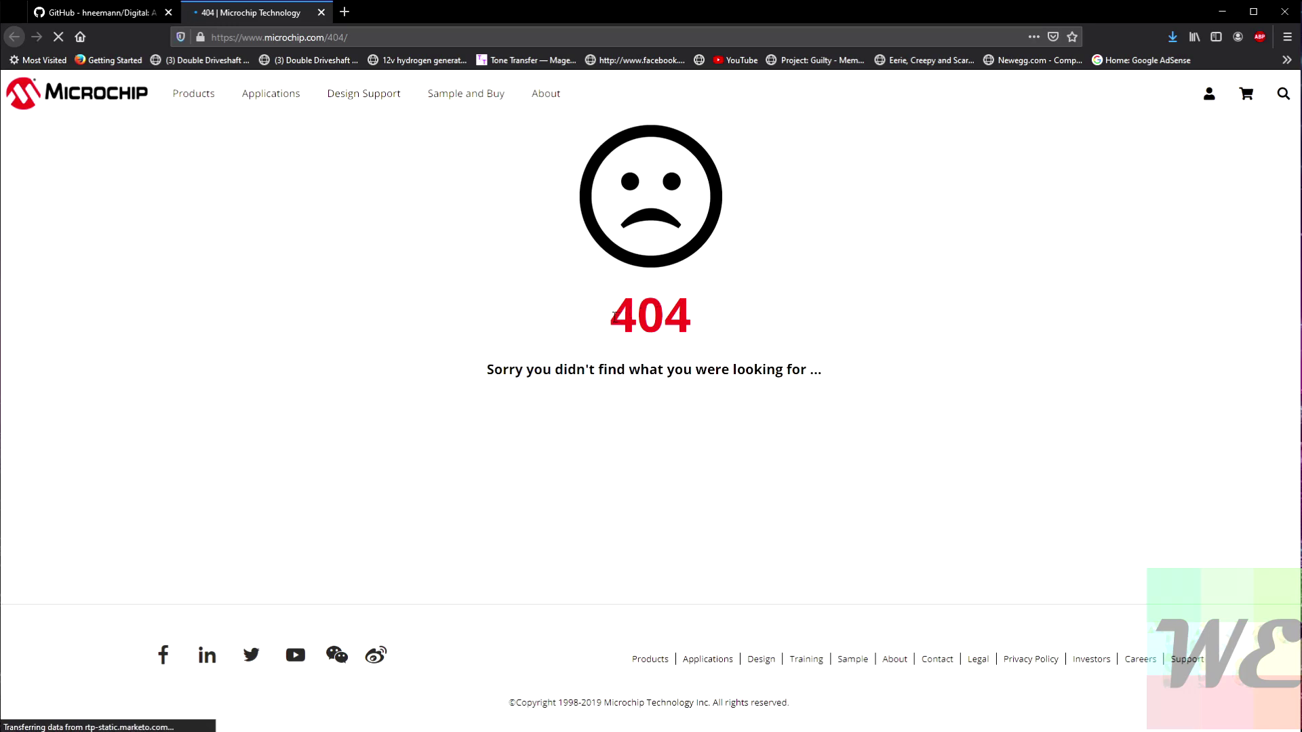
Browse Microchip's product categories, then search the site for 'cpld'
click(271, 37)
click(160, 198)
click(202, 97)
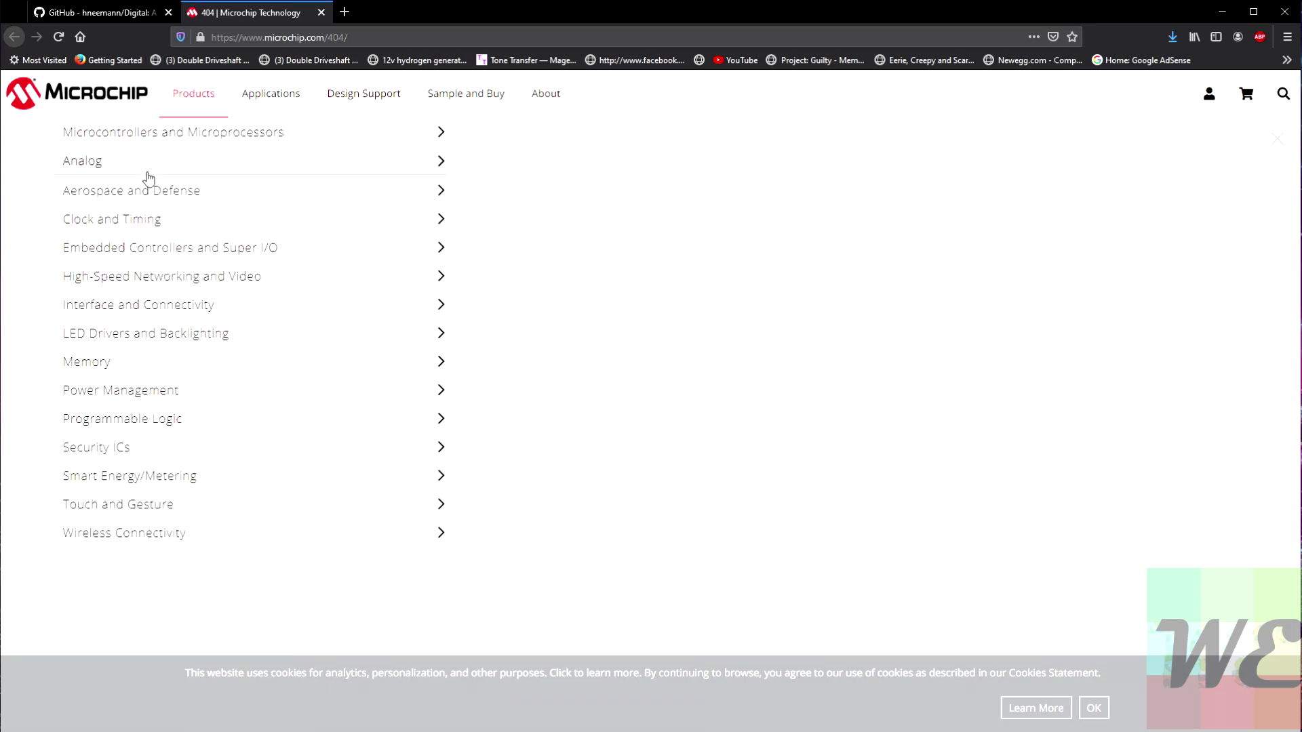
click(199, 256)
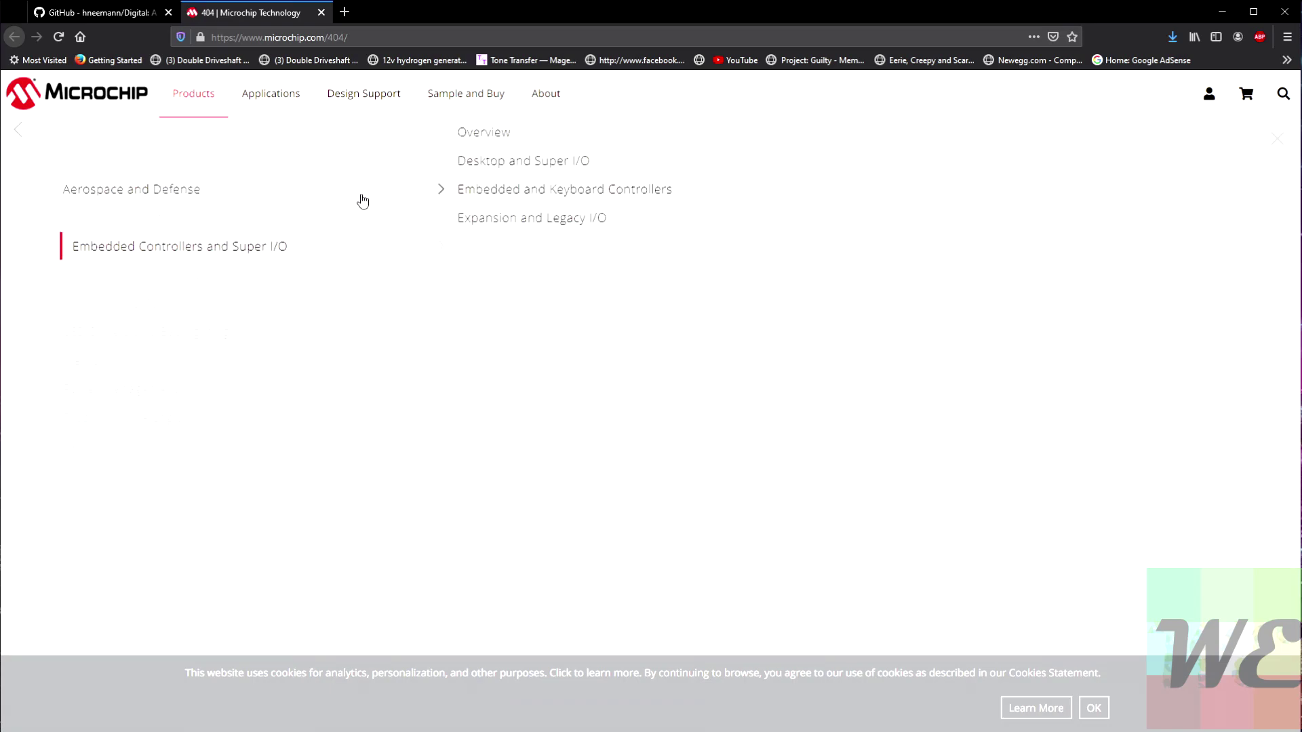
click(220, 360)
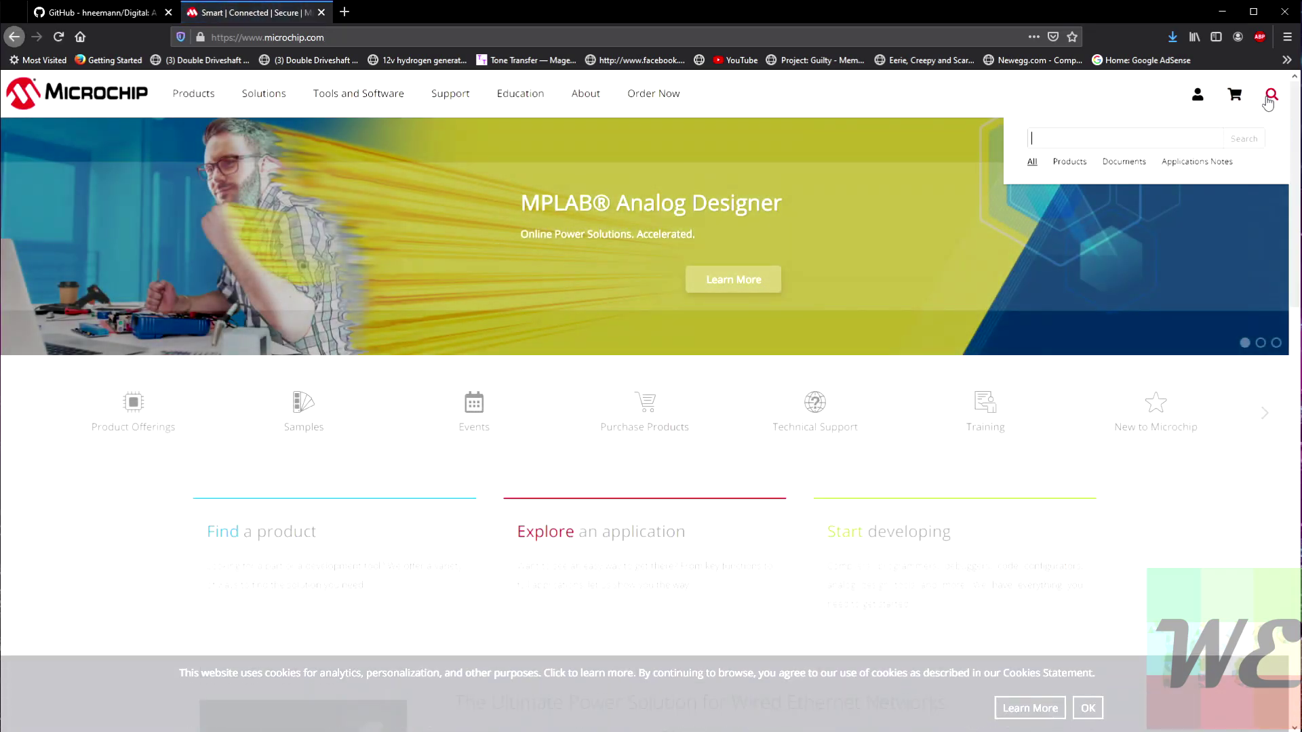
text(cpld)
key(Return)
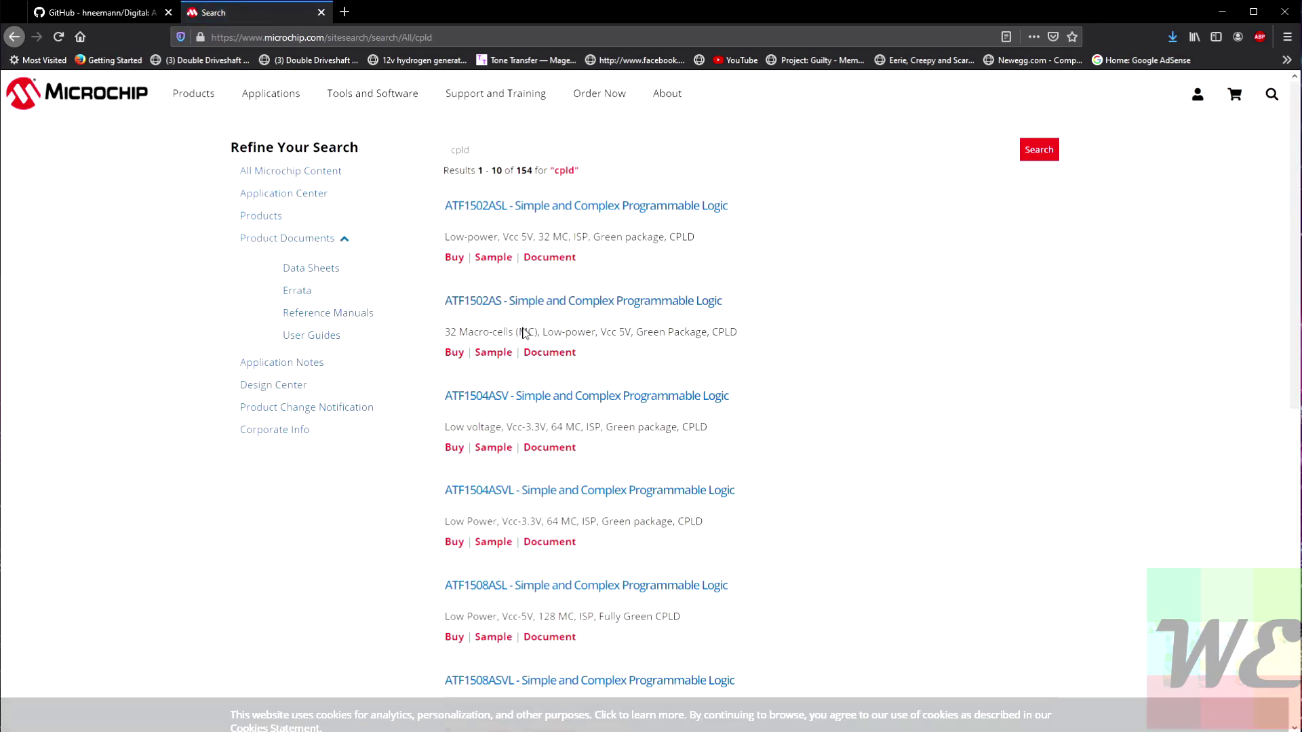
Check the ATF1508ASVL parametrics: 128 registers, 128 macrocells, 83 max clock, LOW power
scroll(505, 380, down, 3)
scroll(501, 360, up, 3)
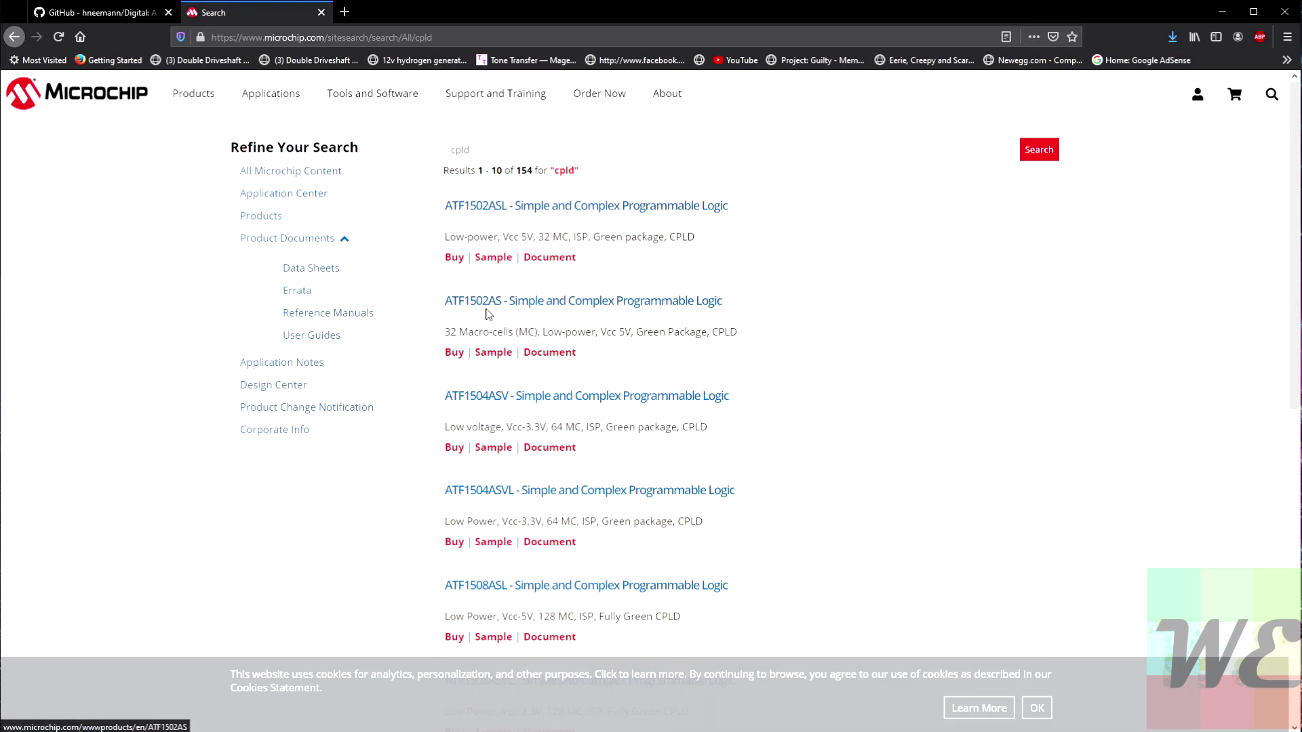
scroll(490, 482, down, 1)
scroll(490, 474, down, 10)
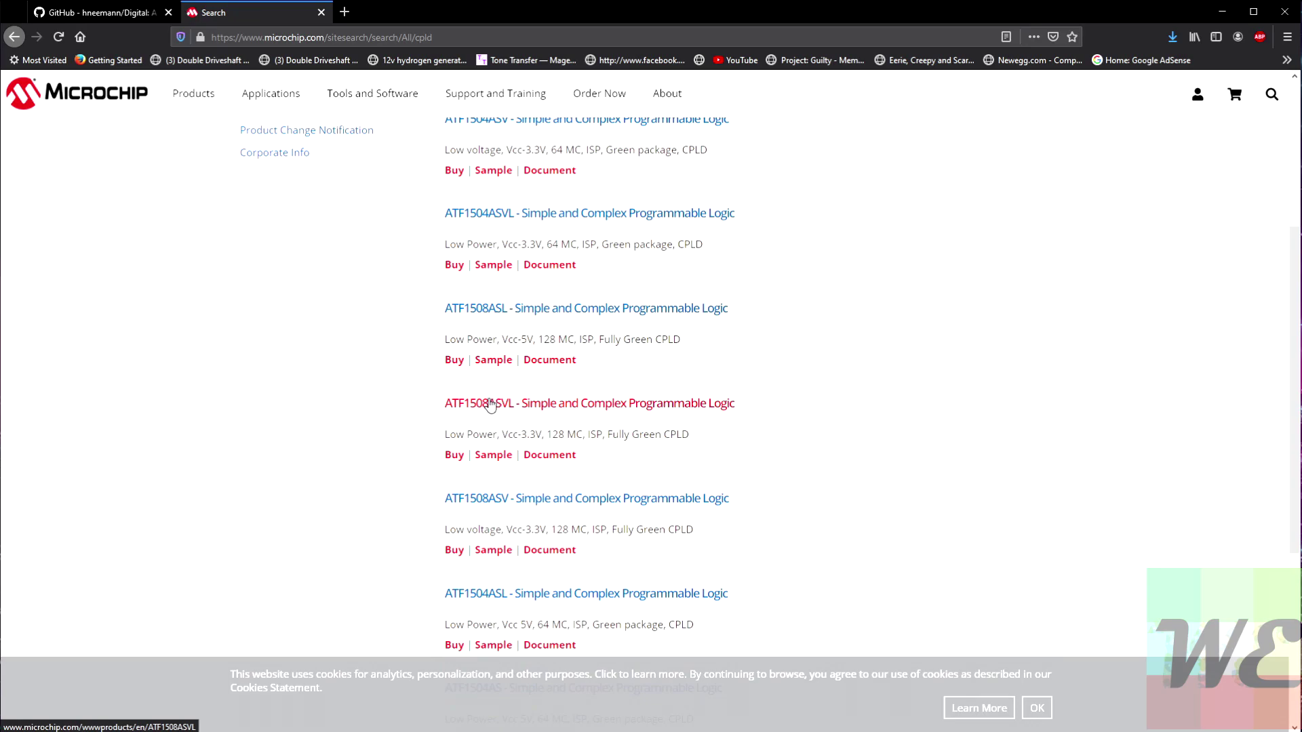
scroll(495, 438, up, 3)
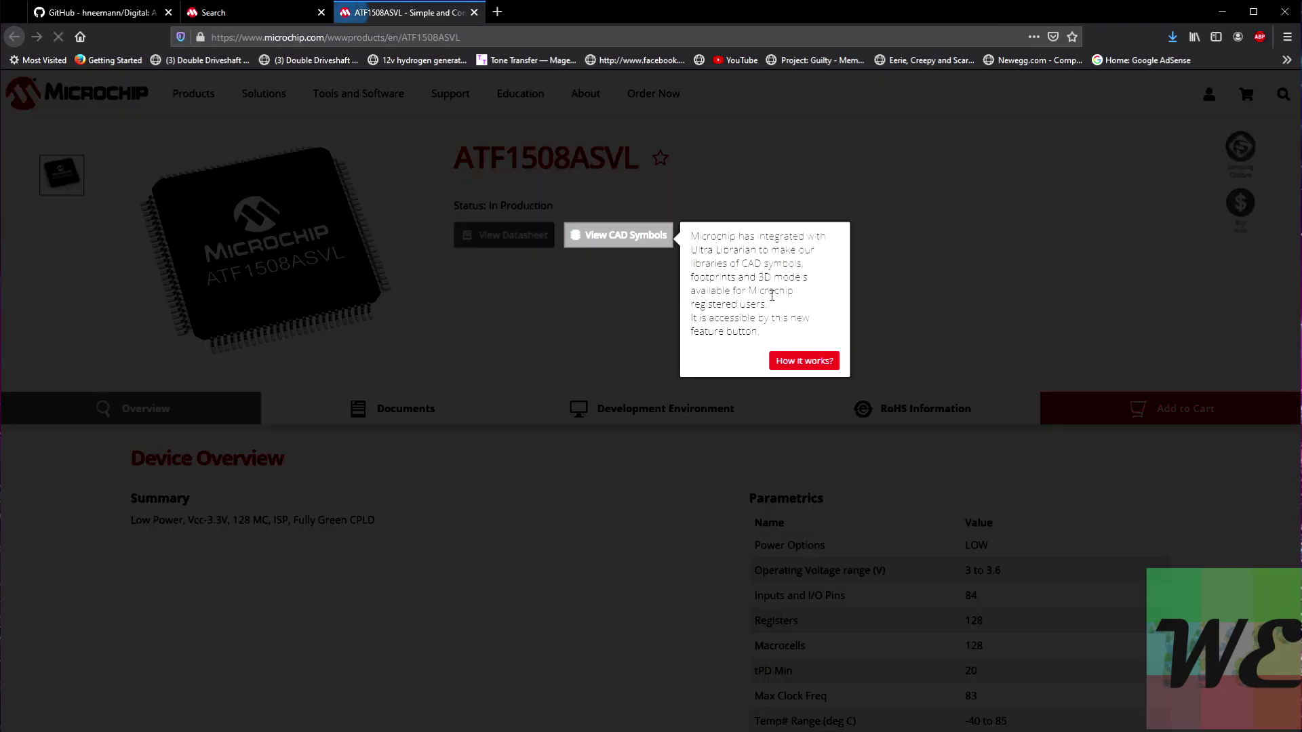
click(804, 360)
scroll(925, 309, down, 3)
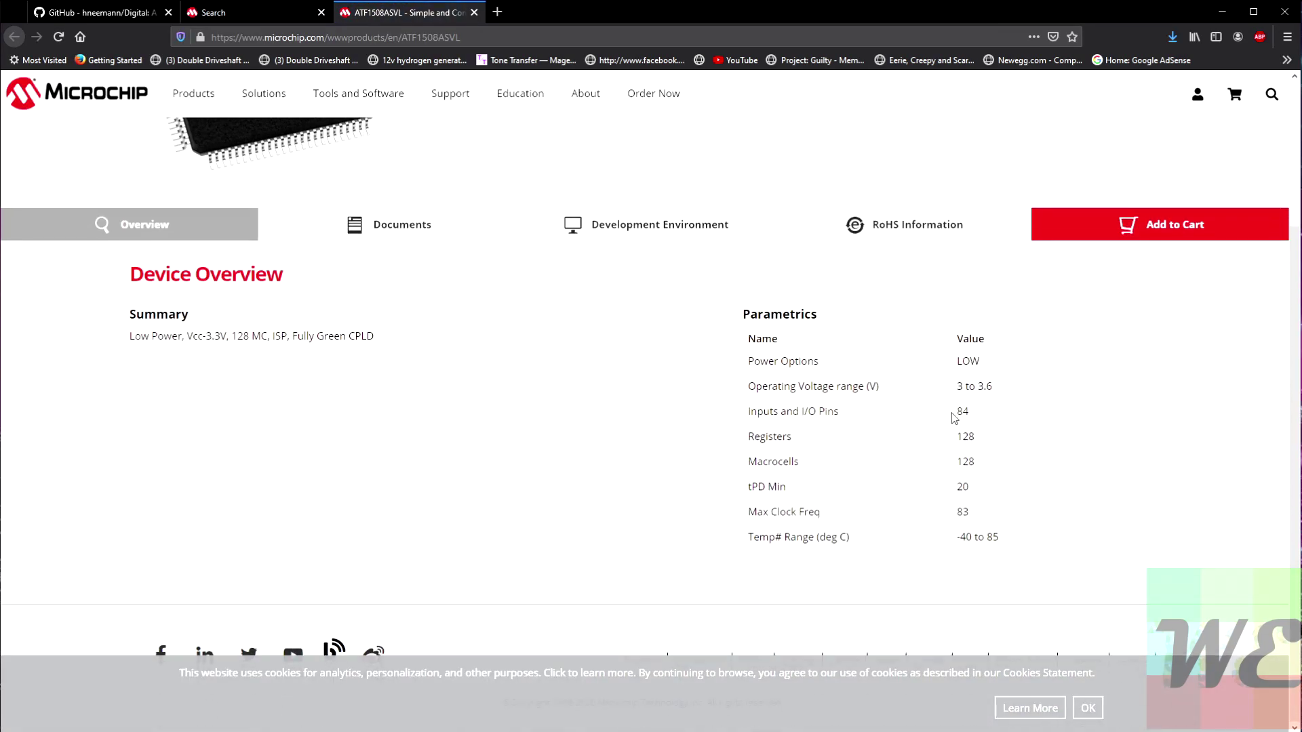
double_click(959, 439)
double_click(956, 464)
double_click(960, 514)
drag(962, 361, 992, 362)
scroll(878, 385, up, 3)
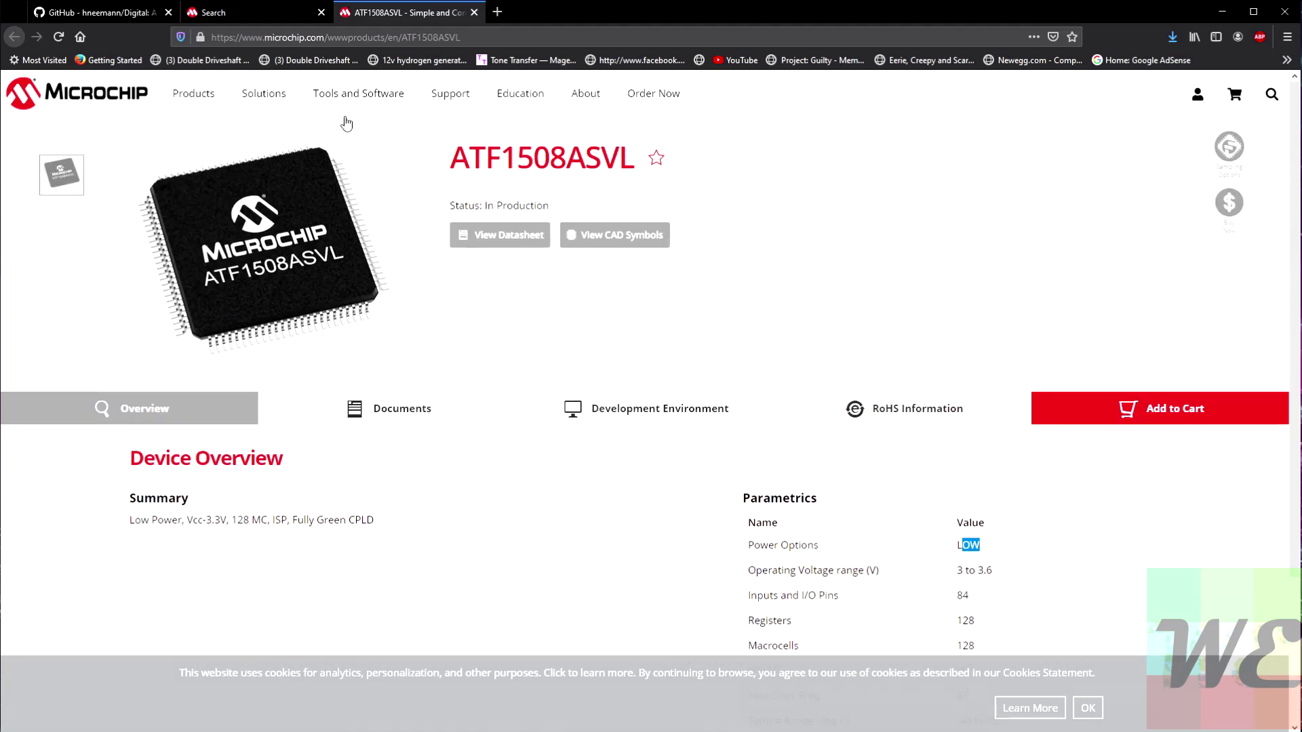
Back on the README tab, read the ATF150x support and SVG export features
click(76, 10)
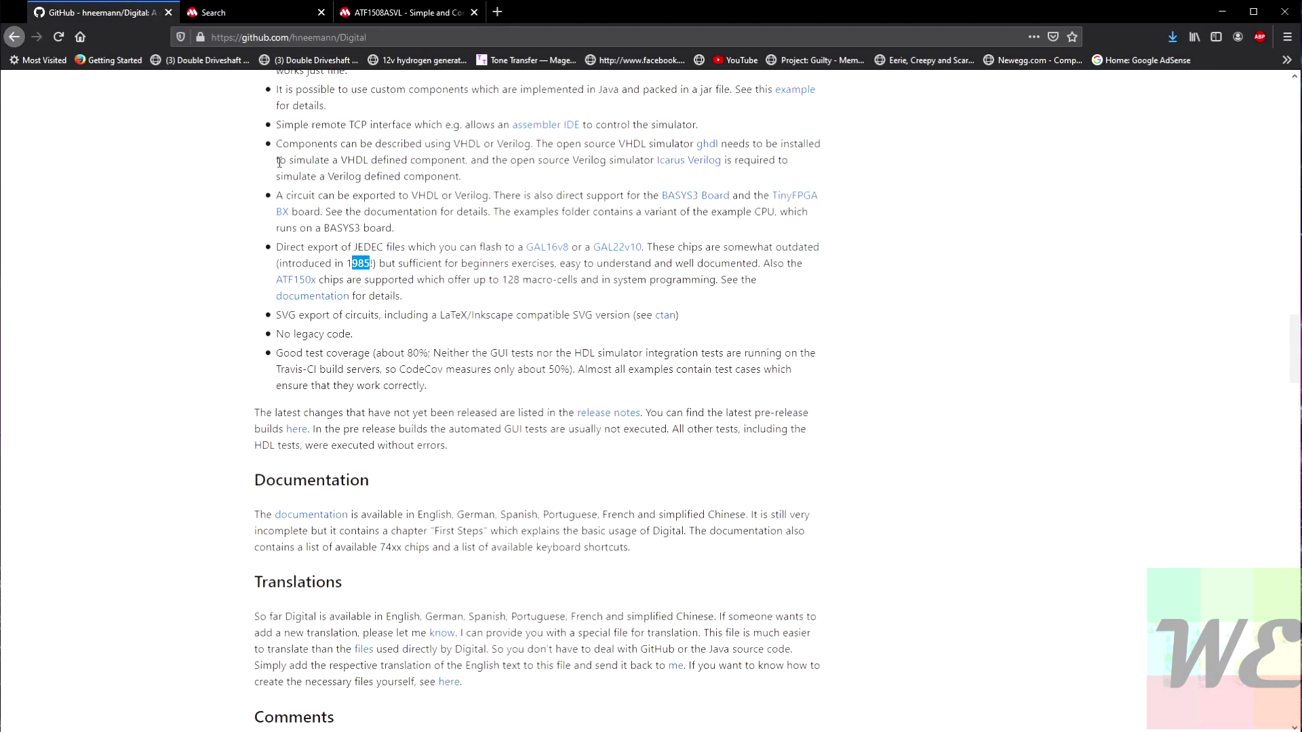
drag(665, 265, 736, 280)
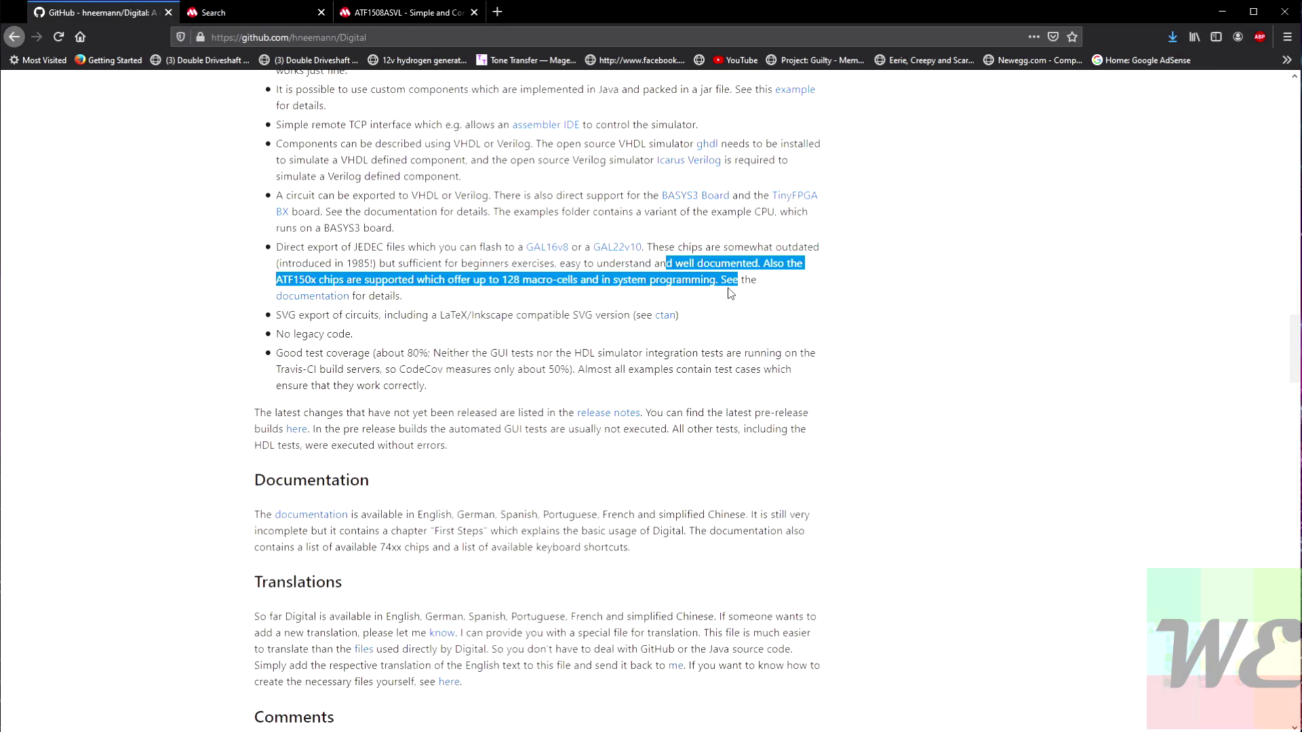
click(598, 274)
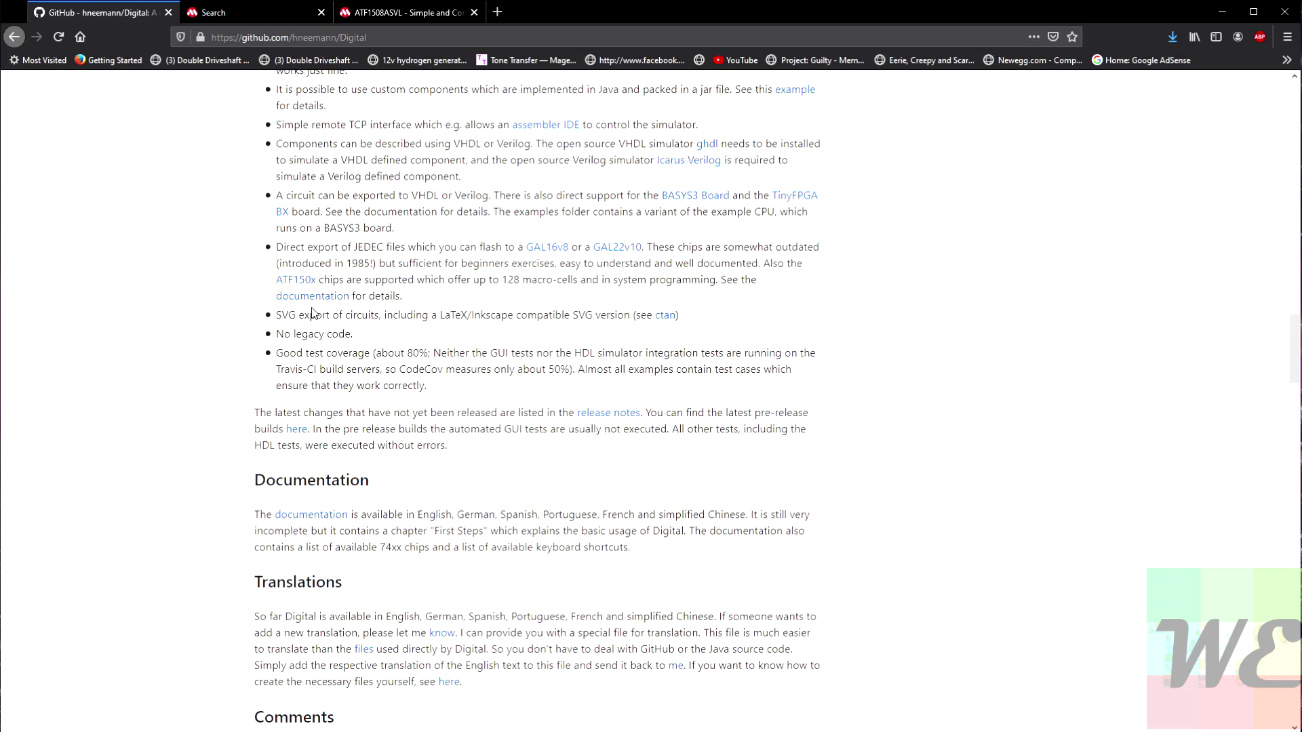
drag(284, 314, 370, 316)
Read the Oscillations section and its Logisim and synchronous-update paragraphs
scroll(288, 365, down, 8)
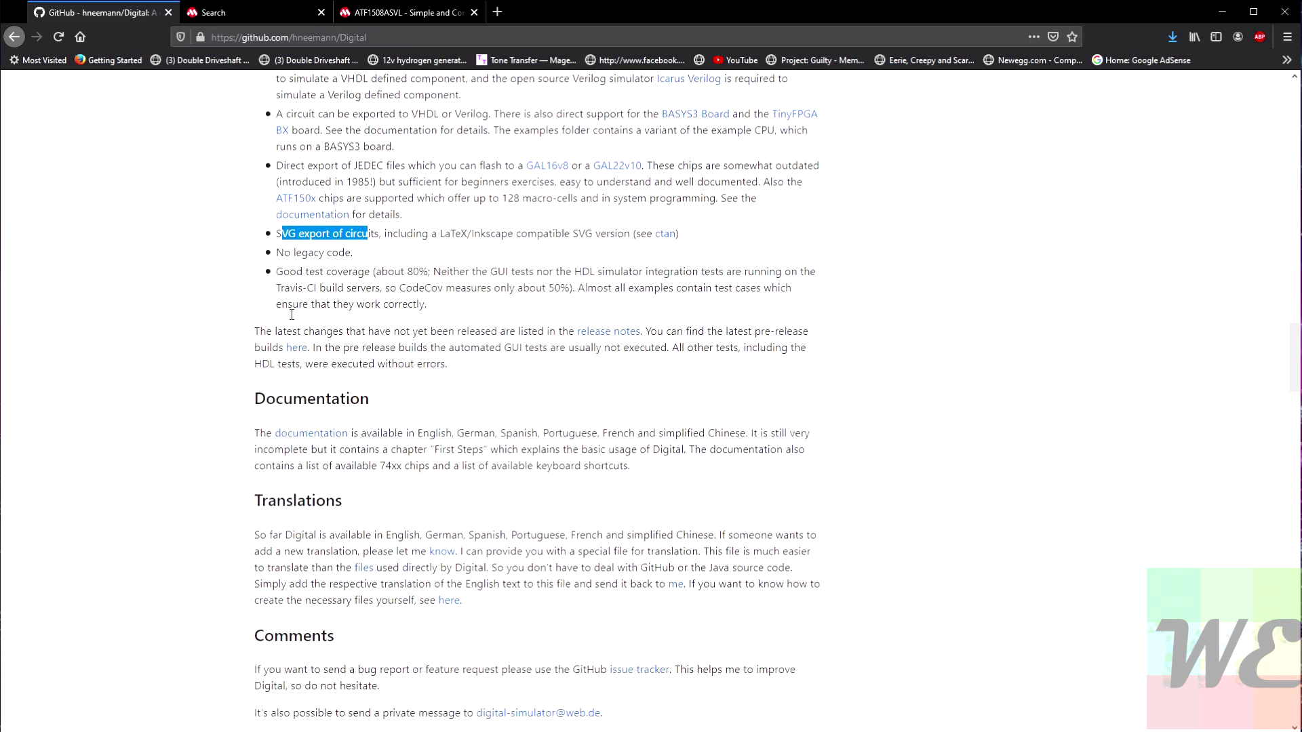
scroll(292, 314, down, 20)
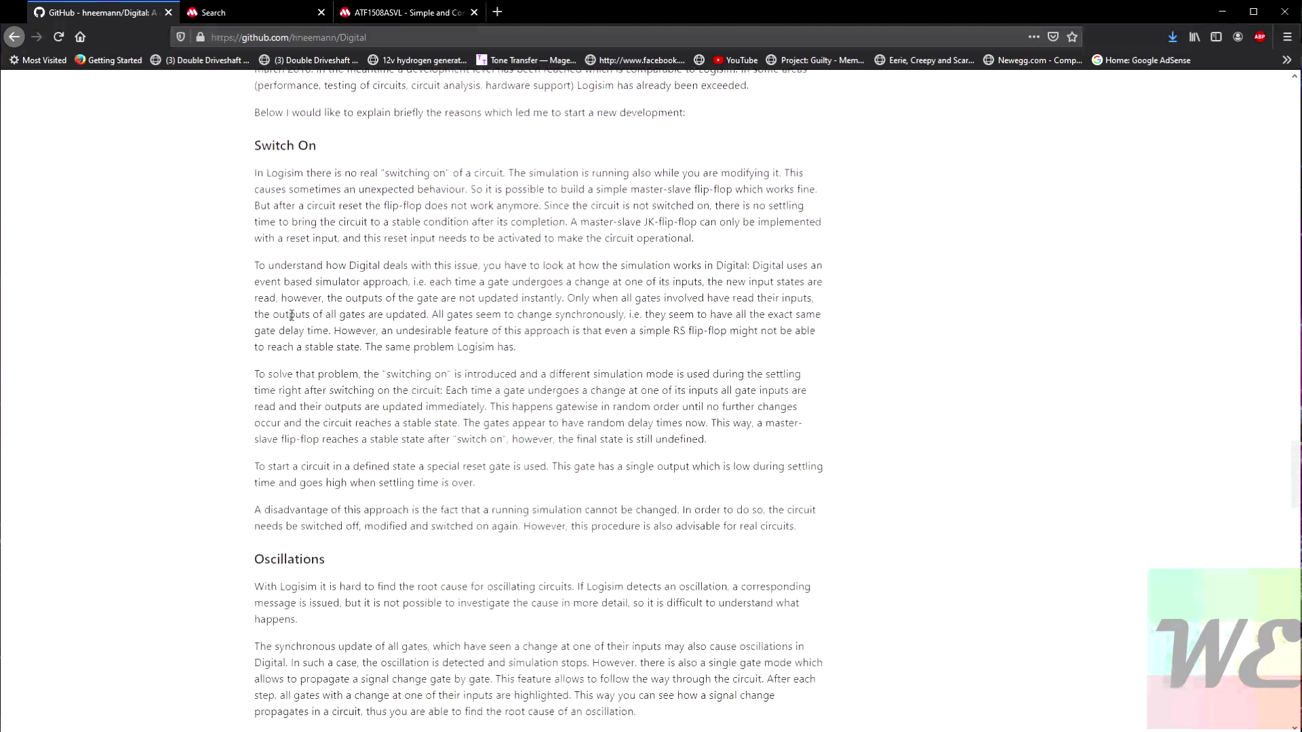
scroll(293, 305, up, 4)
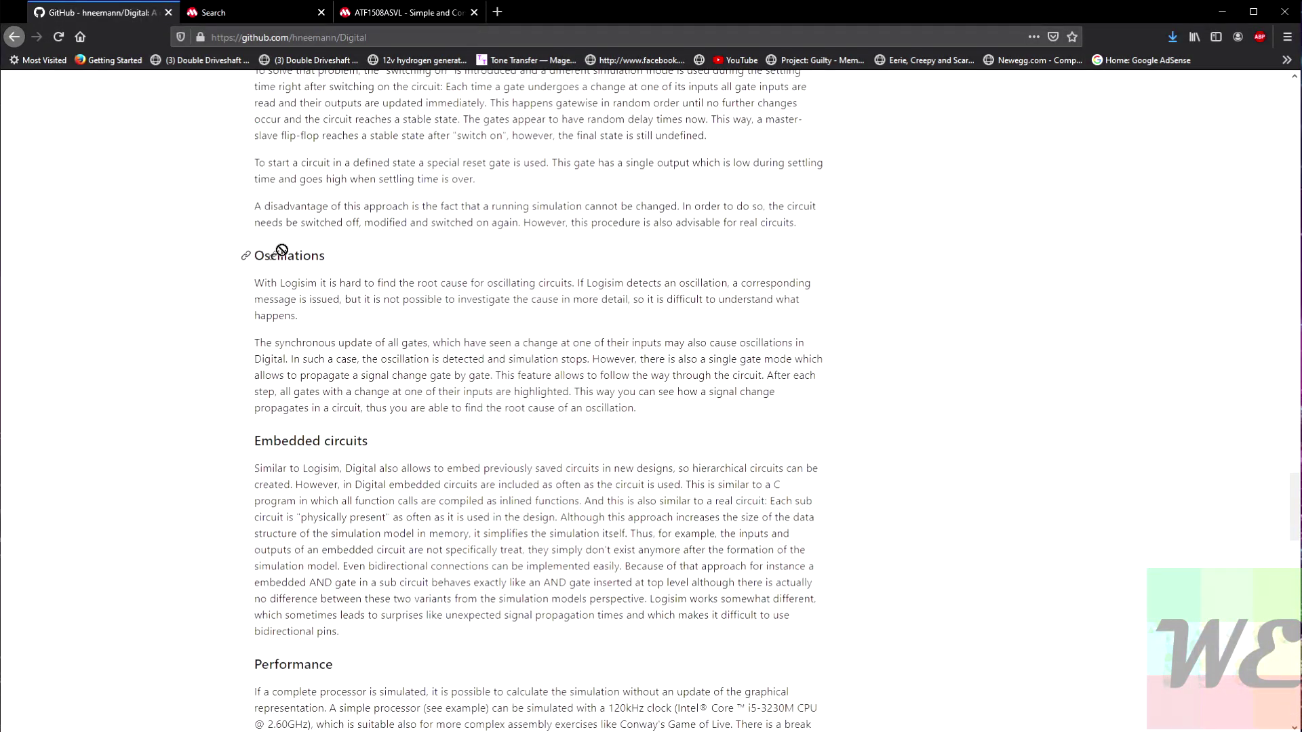
drag(353, 262, 319, 256)
scroll(319, 256, down, 1)
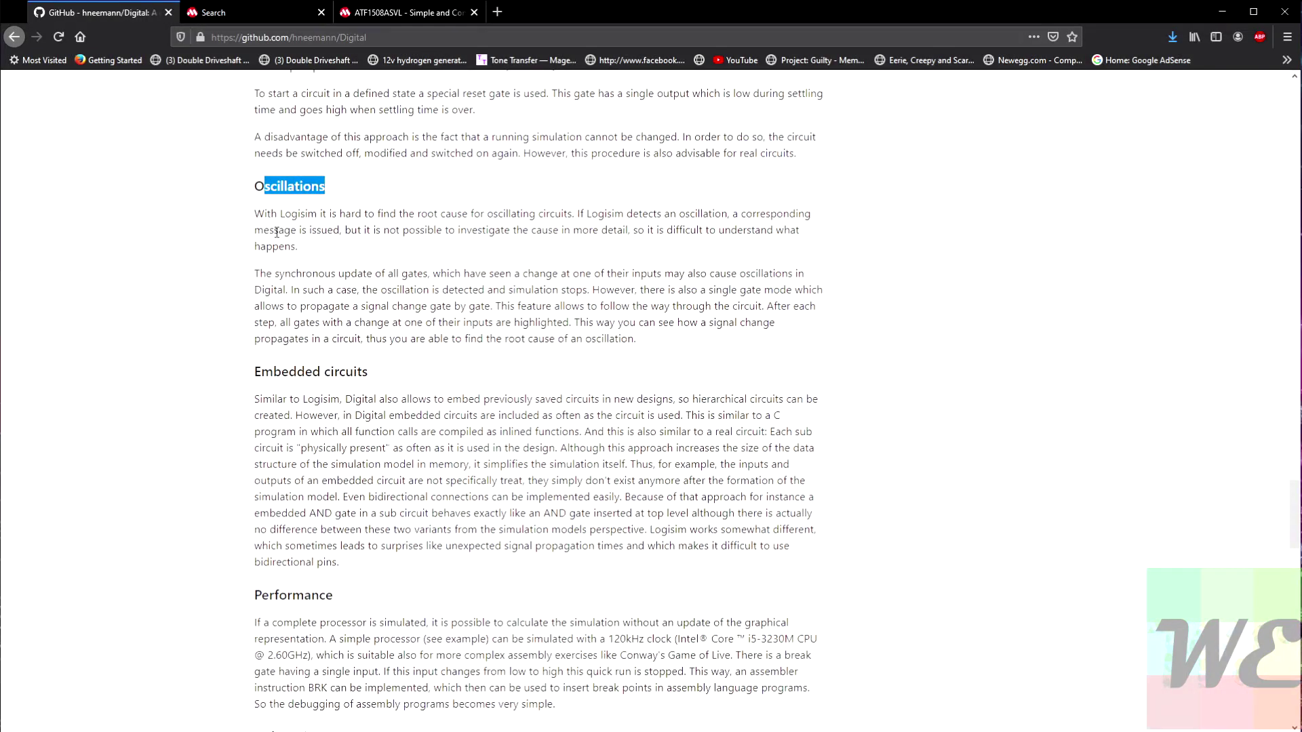
drag(266, 214, 466, 217)
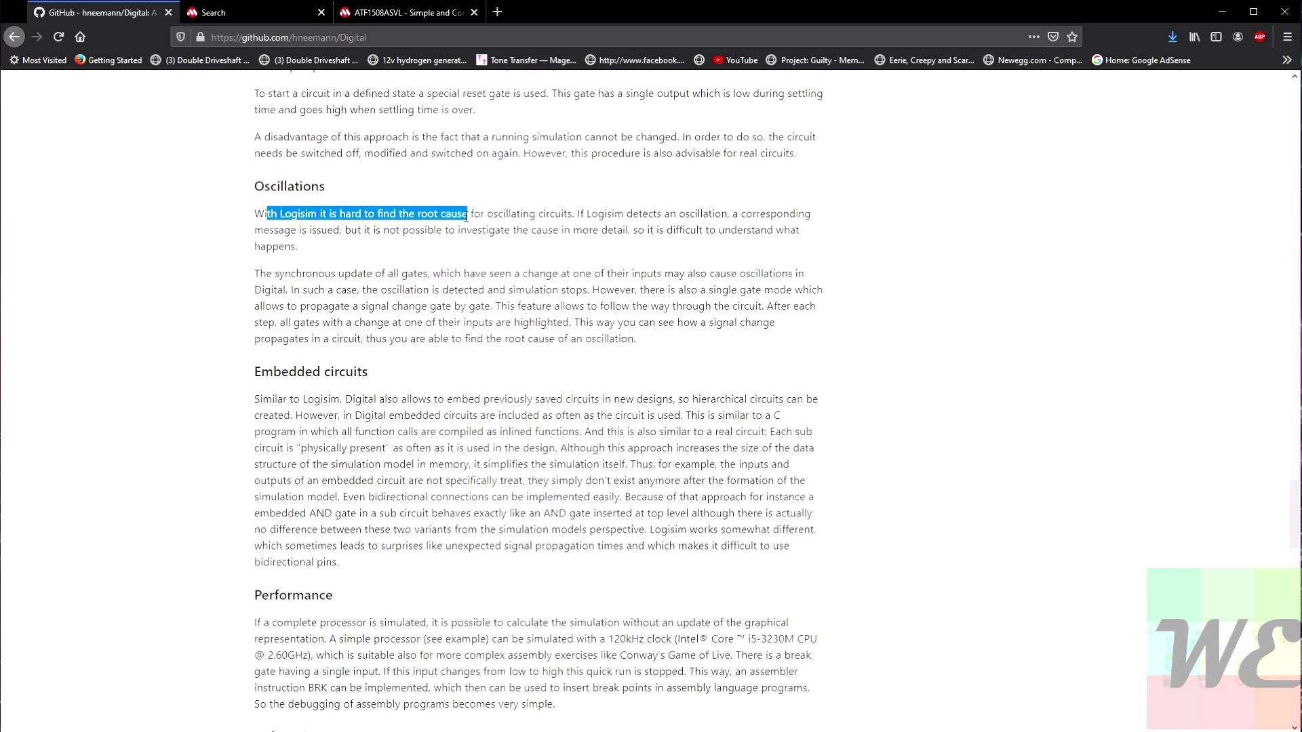
click(441, 268)
double_click(310, 274)
click(454, 329)
Skim the Performance and Debugging sections, then switch to the Digital window
scroll(453, 329, down, 6)
scroll(434, 319, up, 3)
scroll(411, 309, down, 3)
scroll(411, 308, down, 16)
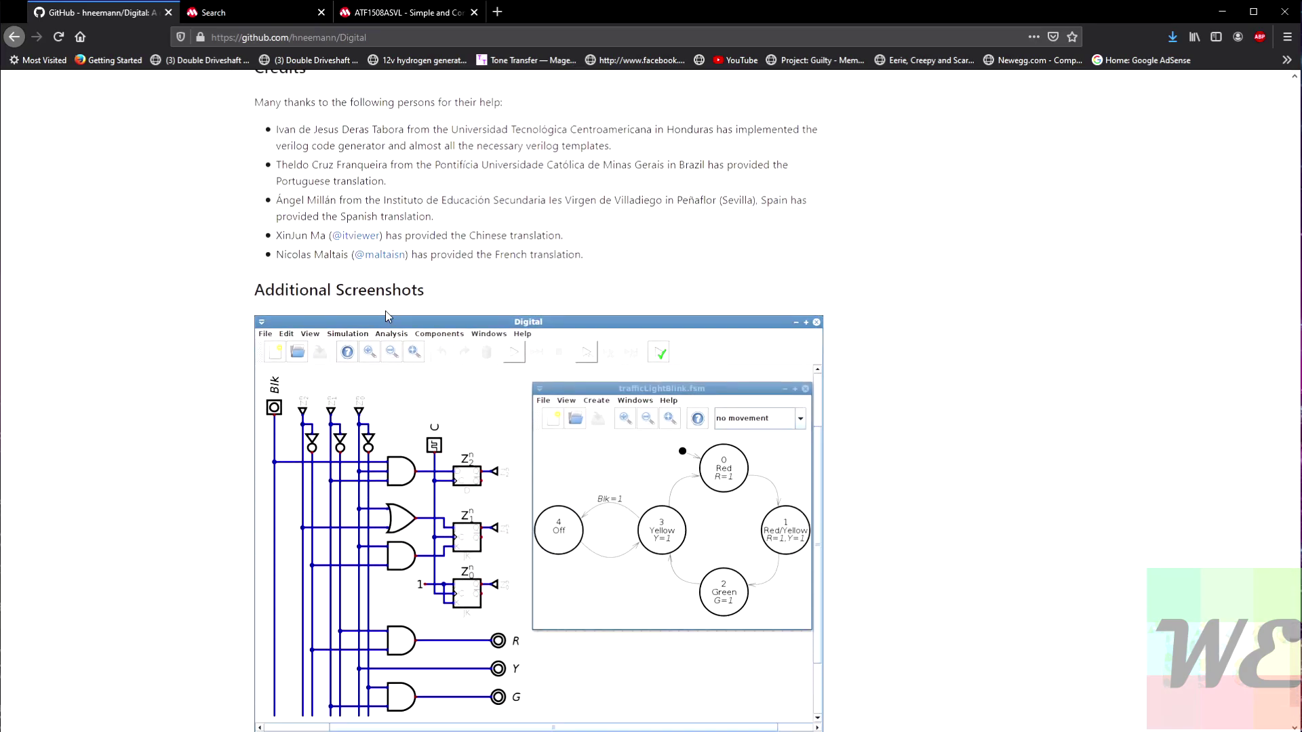
scroll(389, 315, down, 2)
scroll(650, 305, up, 15)
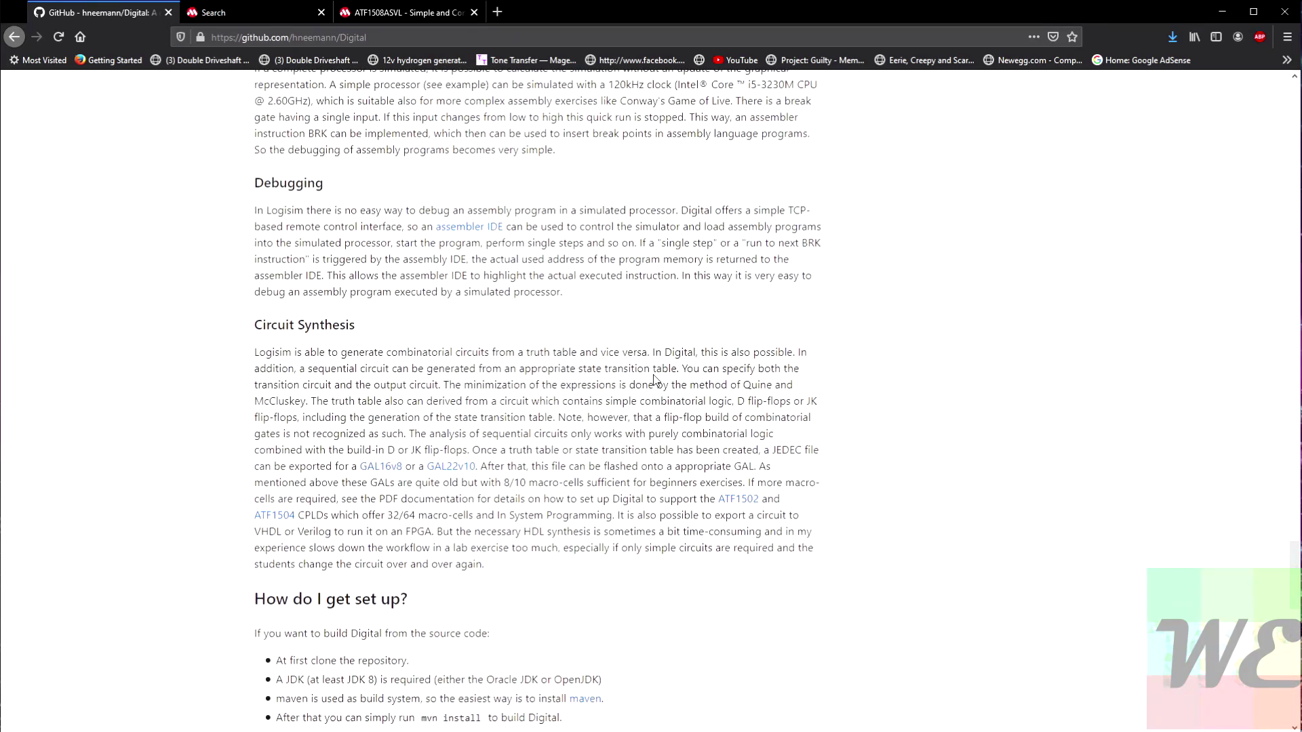
scroll(656, 379, up, 4)
key(alt+Tab)
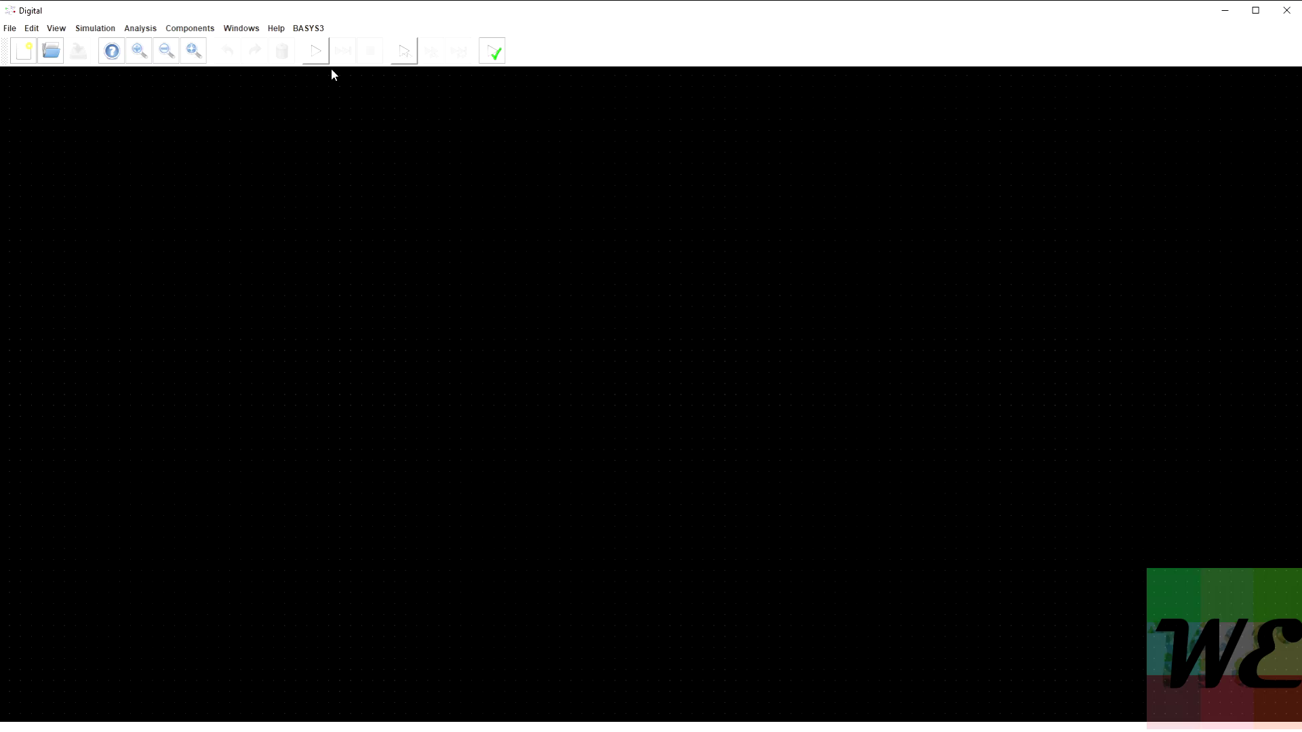
Glance at the component categories and the circuit-specific settings, closing them unchanged
click(193, 29)
mouse_move(201, 89)
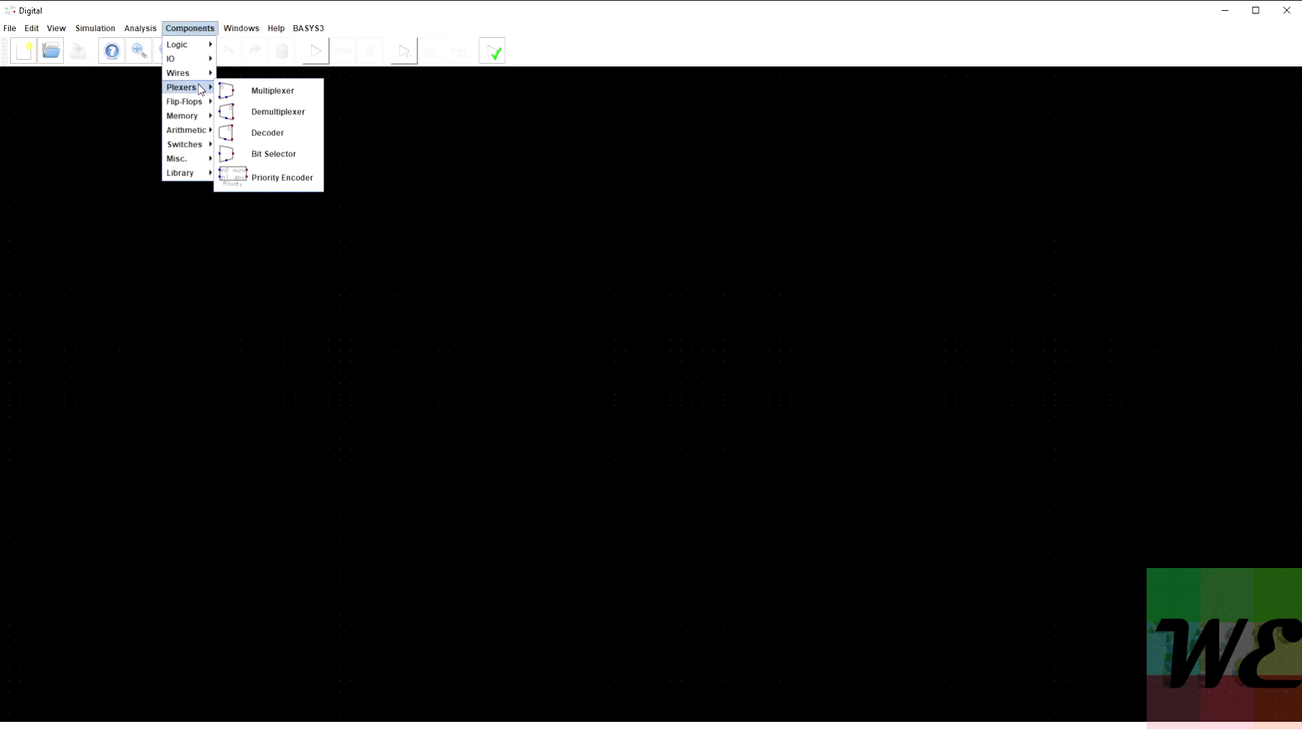
mouse_move(198, 116)
click(10, 28)
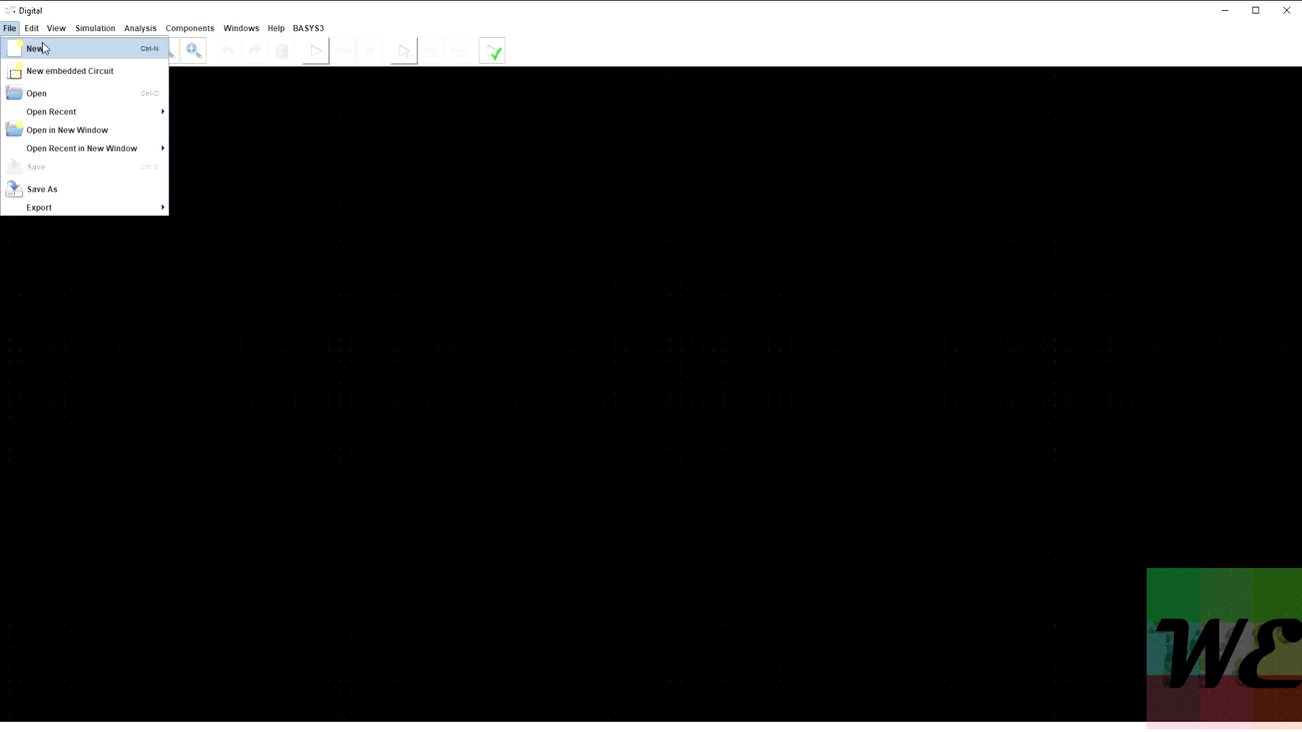
mouse_move(30, 31)
click(102, 76)
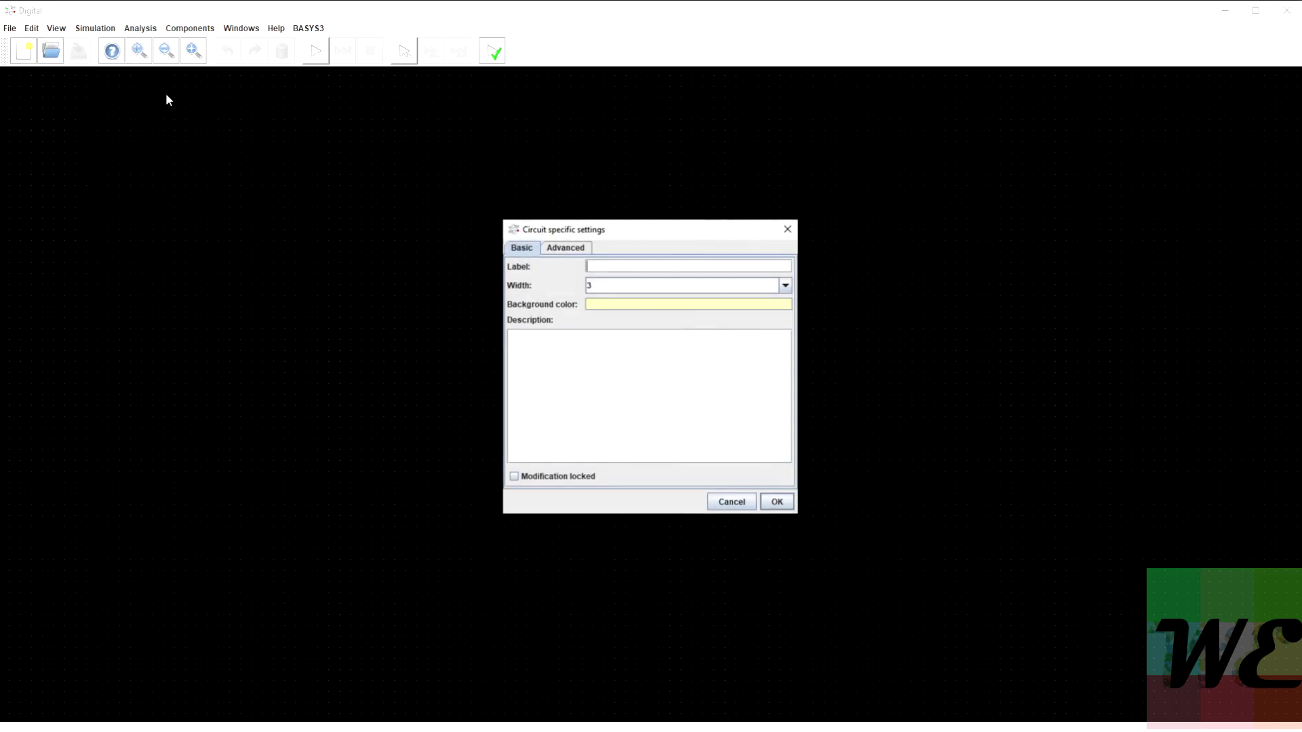
click(789, 229)
Bring up Digital's general Settings dialog from the Edit menu
click(31, 28)
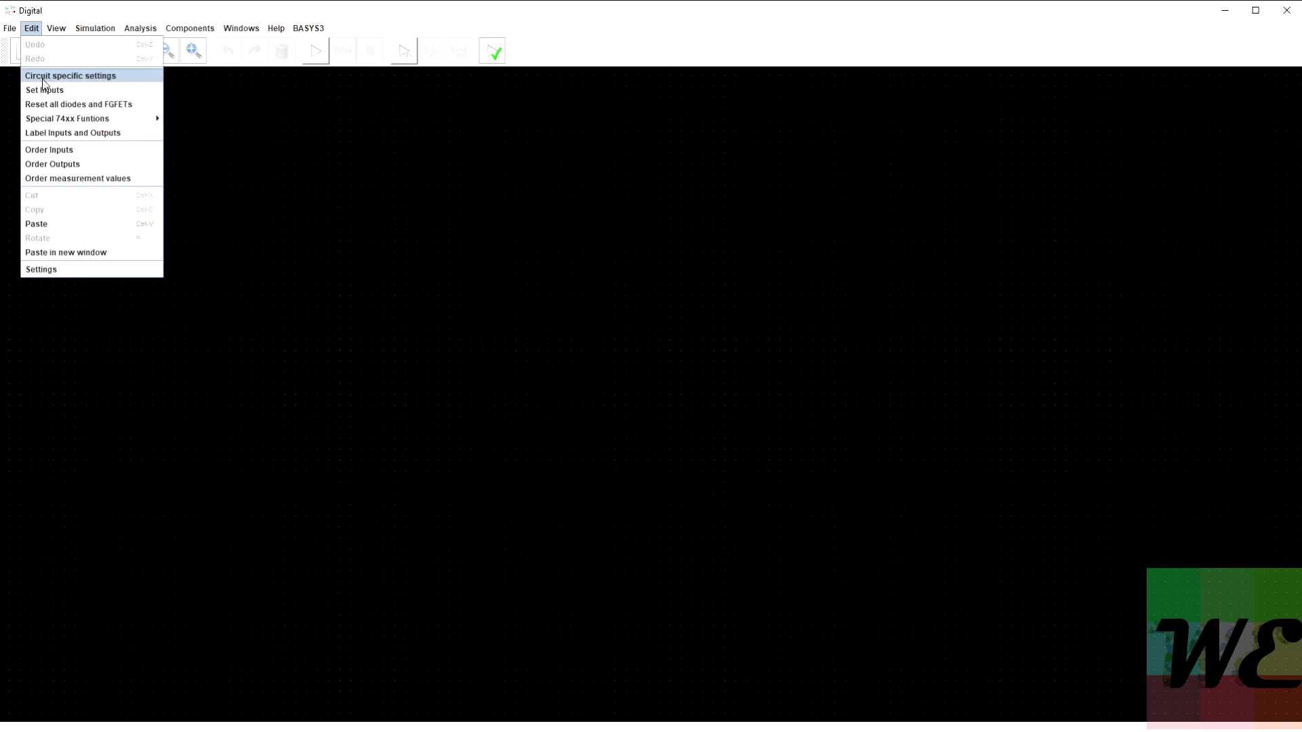
mouse_move(87, 121)
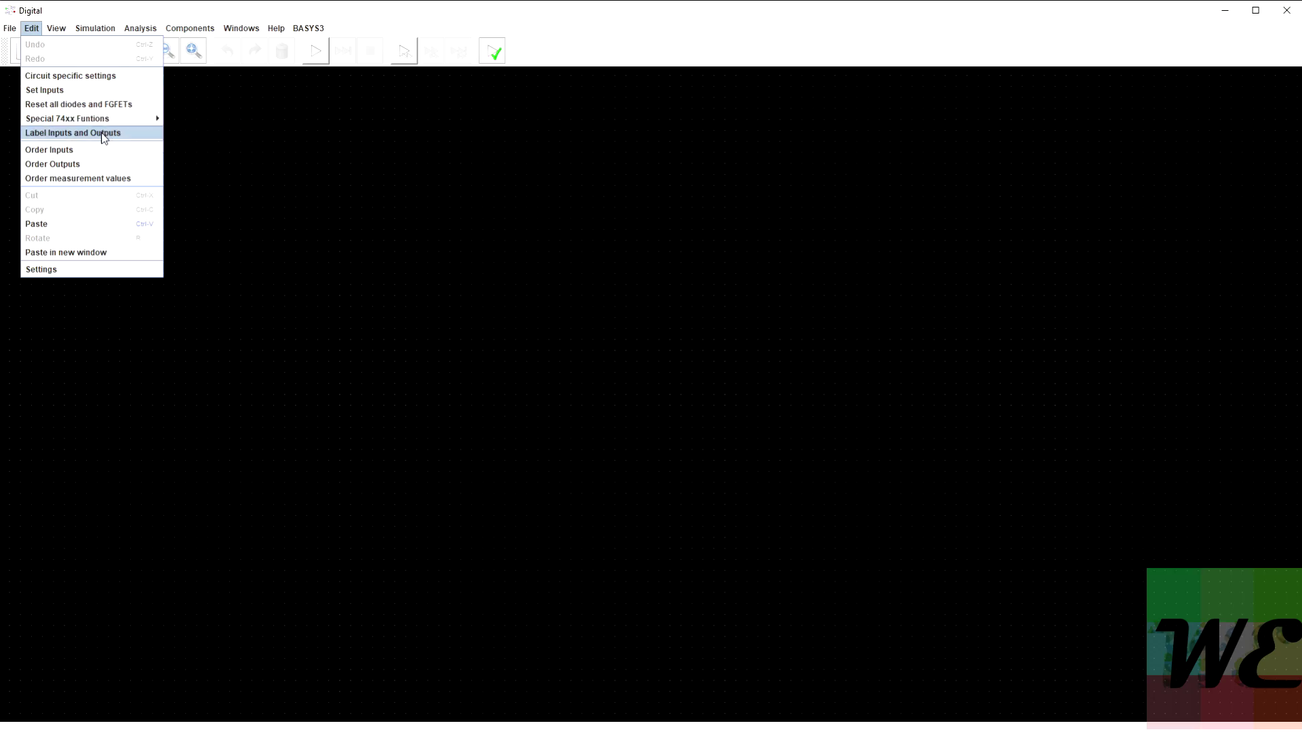
click(75, 270)
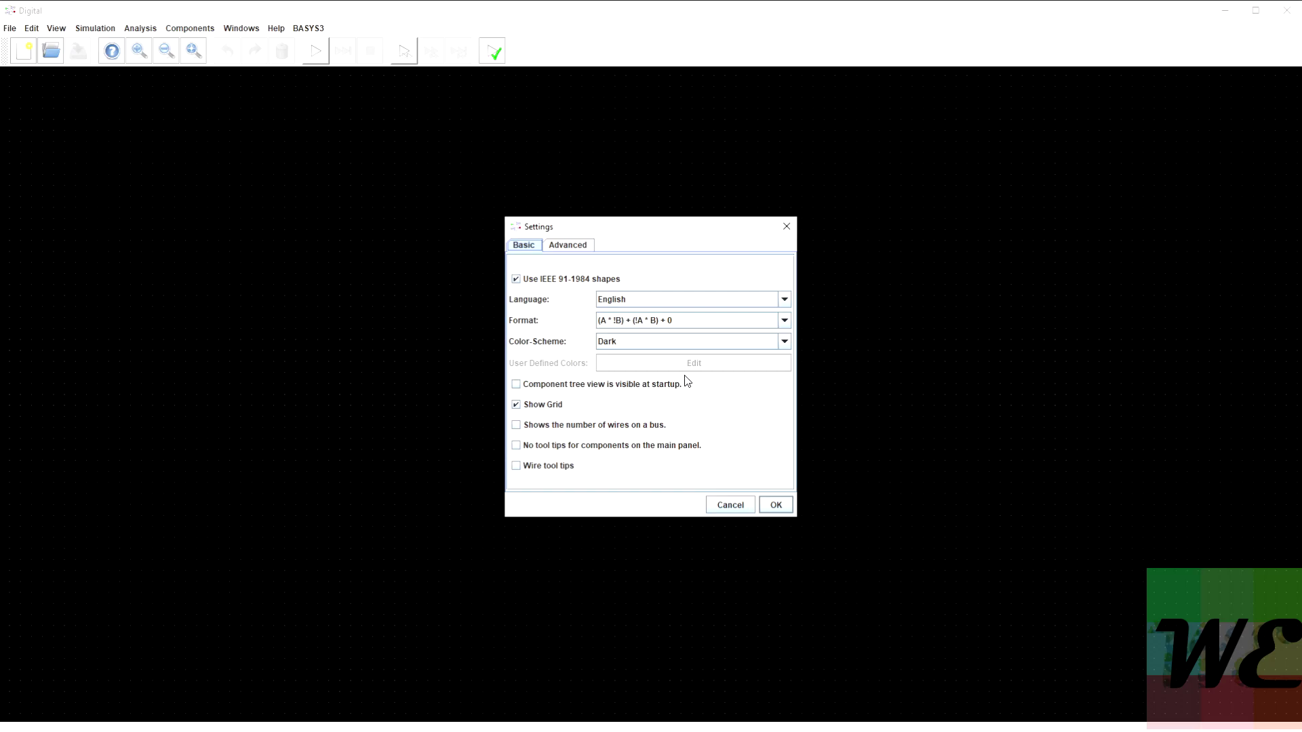
Try the Normal colour scheme, then switch back to Dark
click(650, 346)
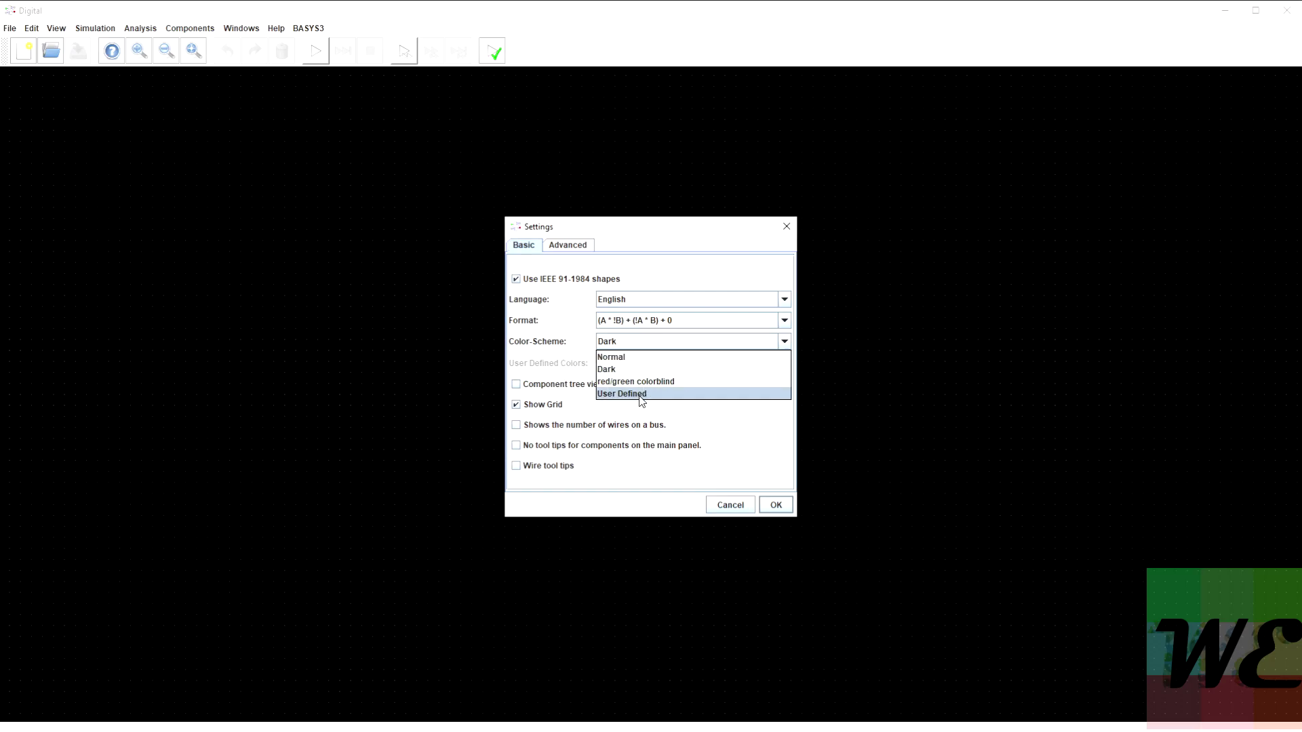
click(642, 357)
click(775, 504)
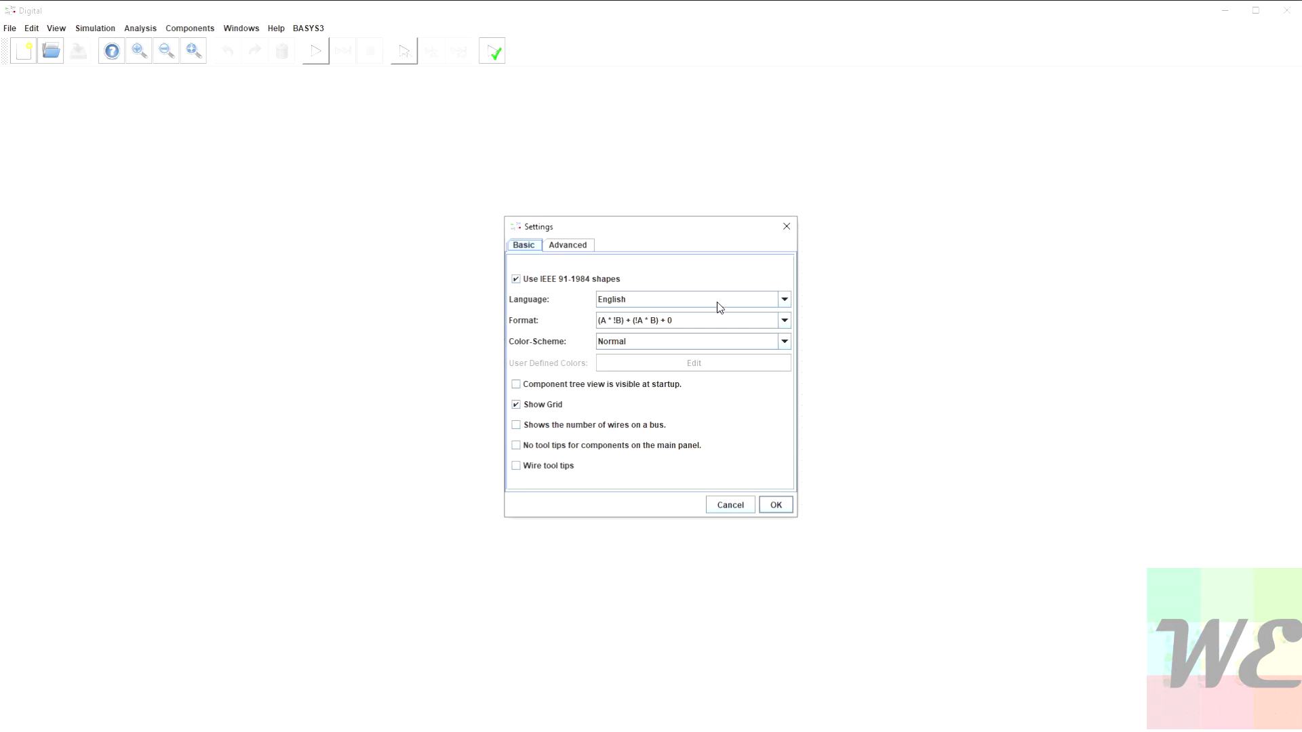
click(661, 343)
click(643, 369)
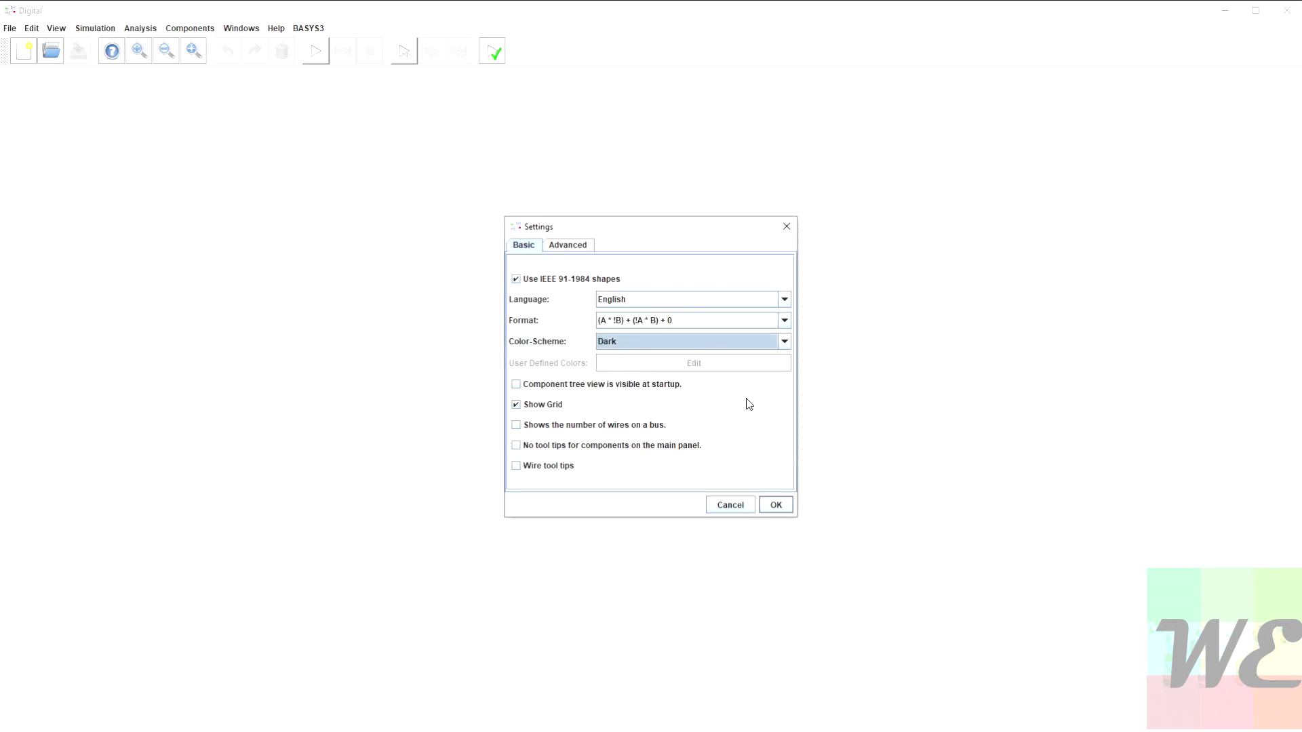
click(776, 505)
Keep the expression format and Dark scheme, and apply with the grid hidden
click(32, 28)
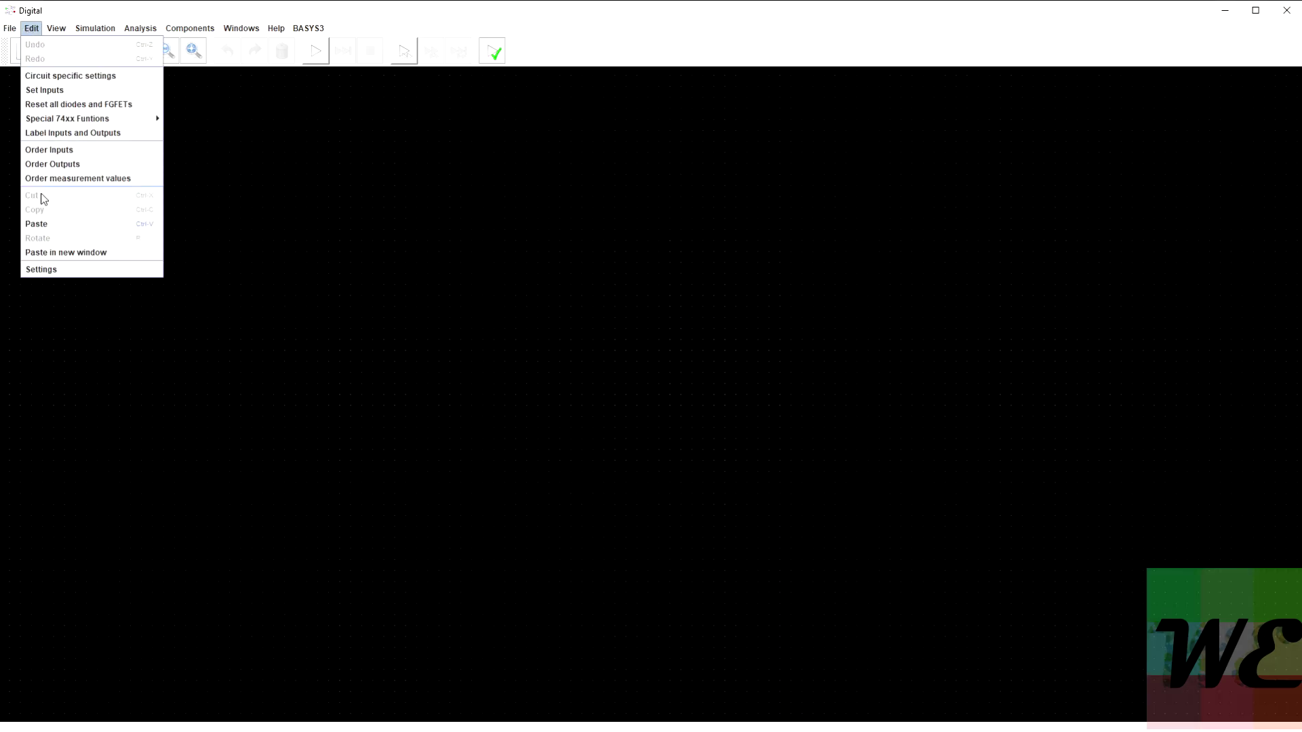
click(39, 269)
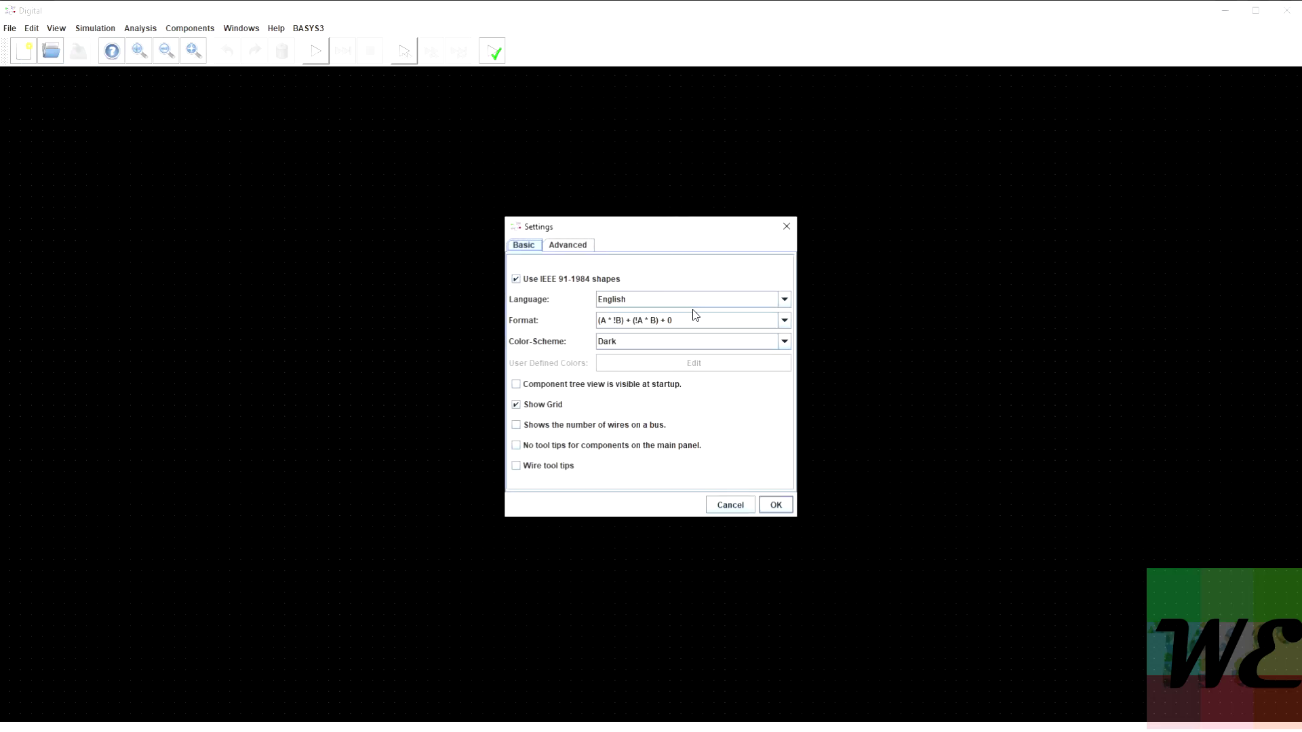
click(684, 323)
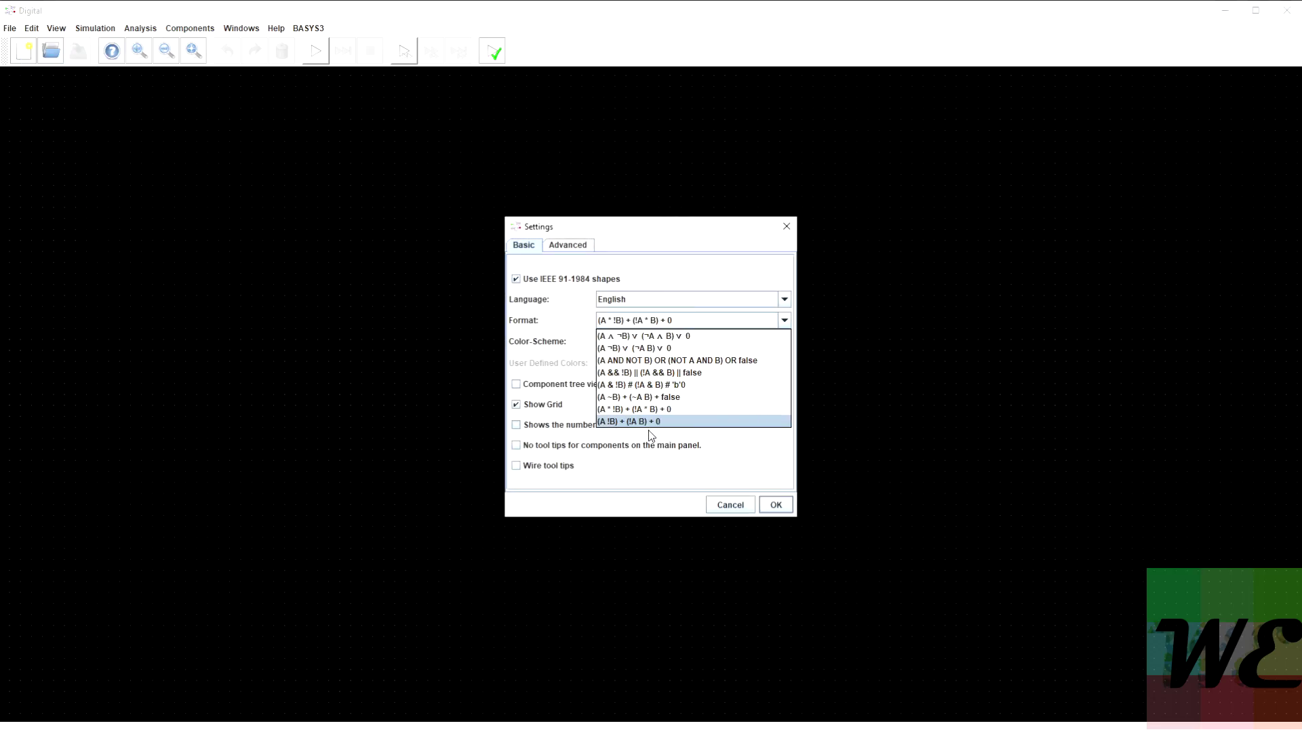
click(656, 409)
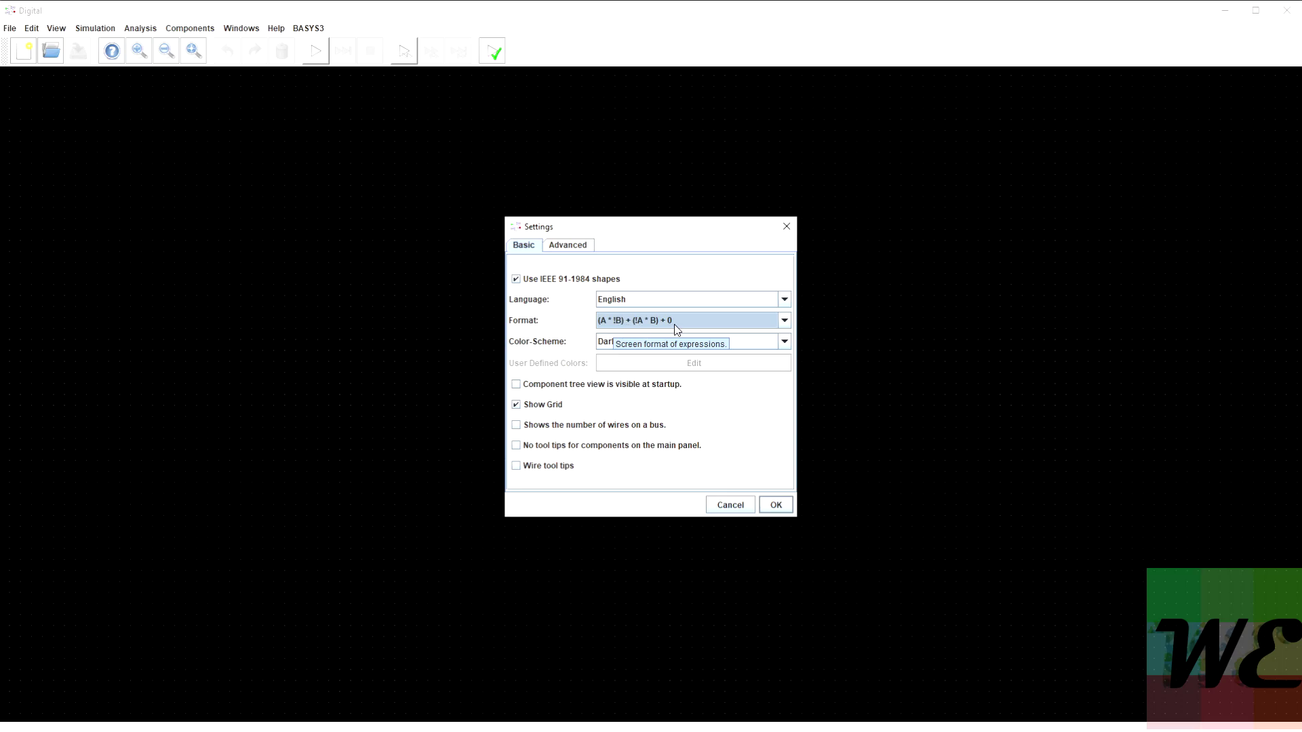
click(783, 321)
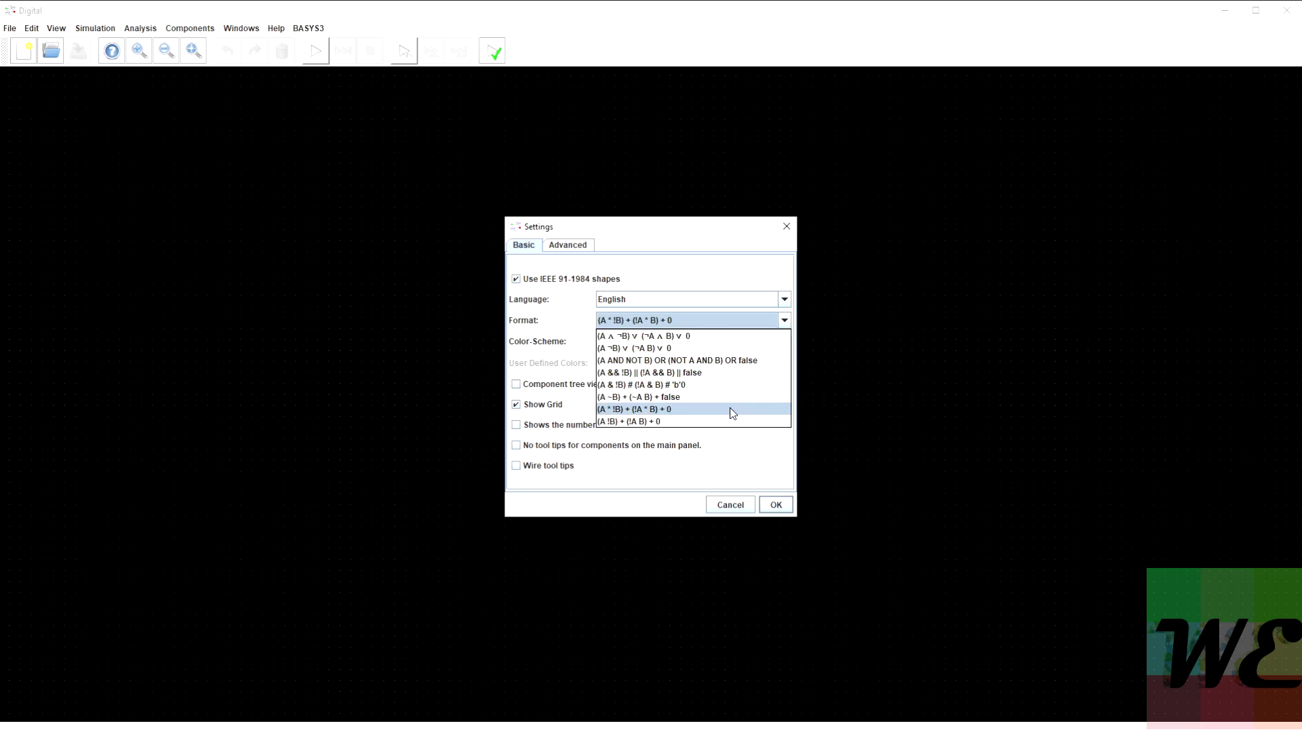
click(710, 316)
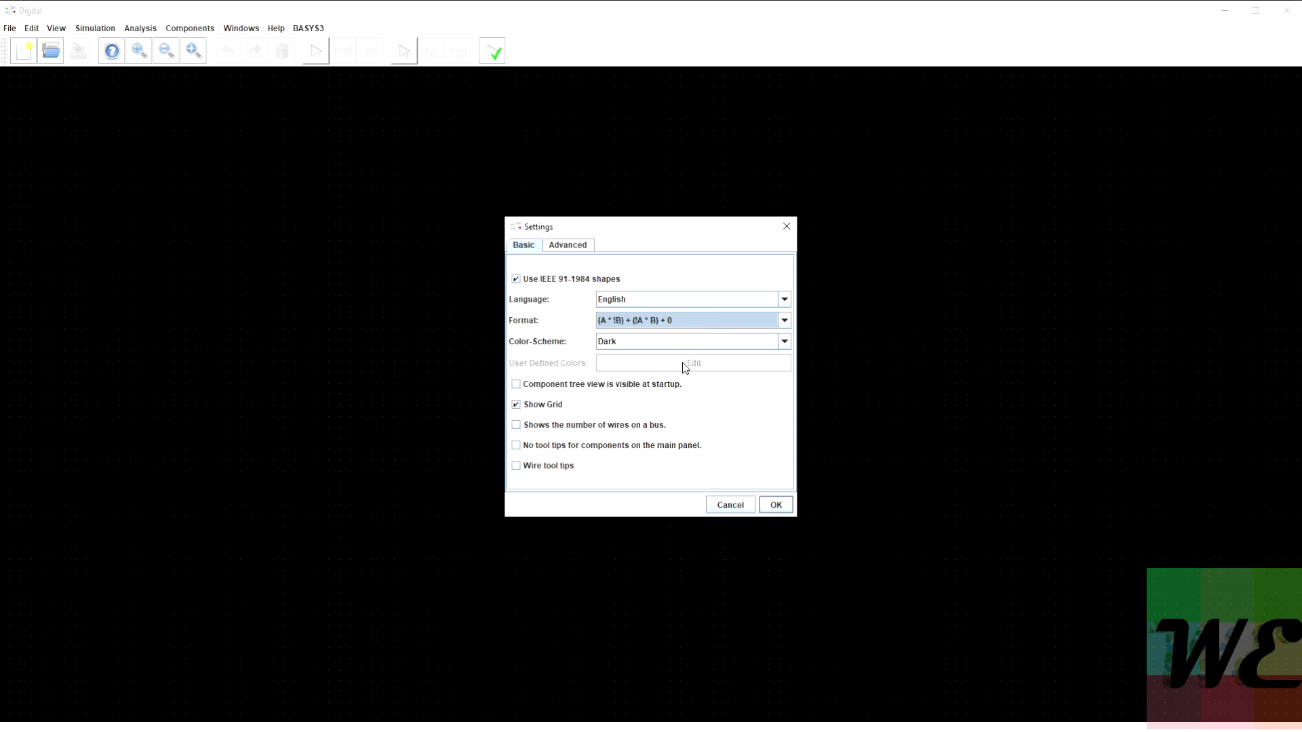
click(655, 345)
click(653, 344)
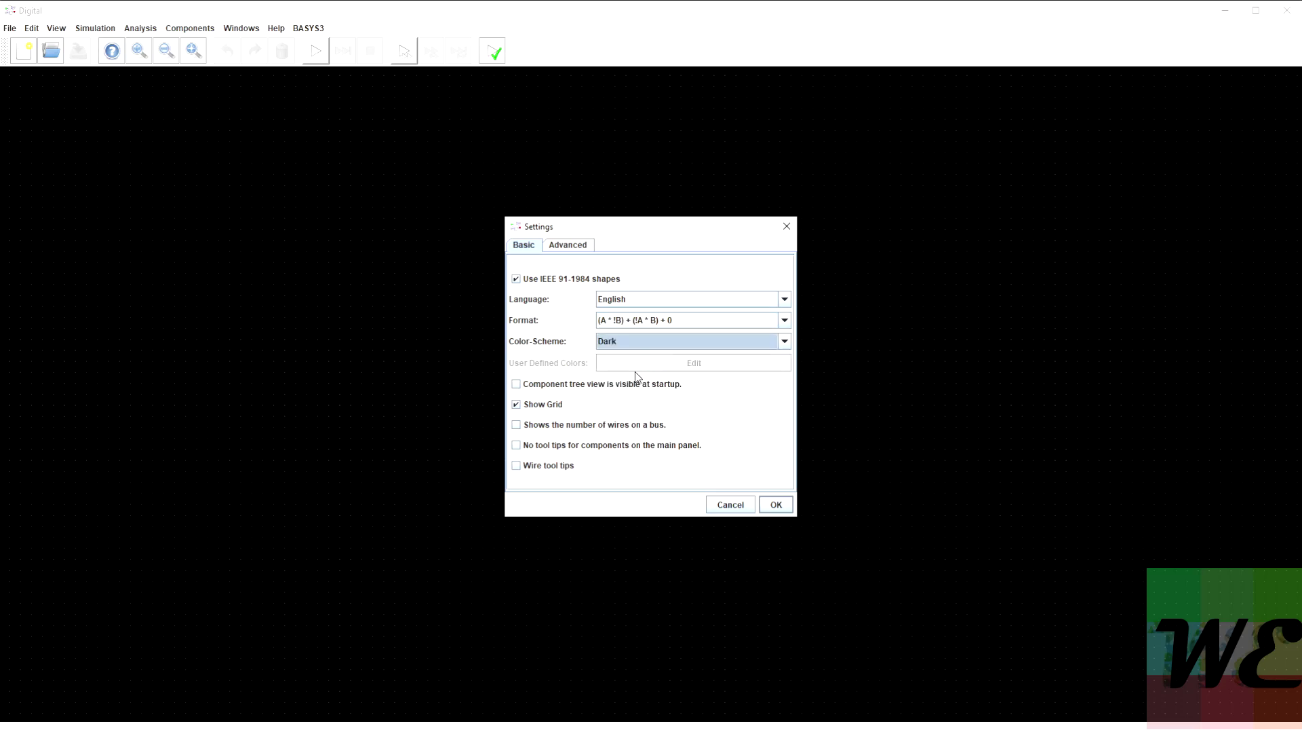
click(516, 406)
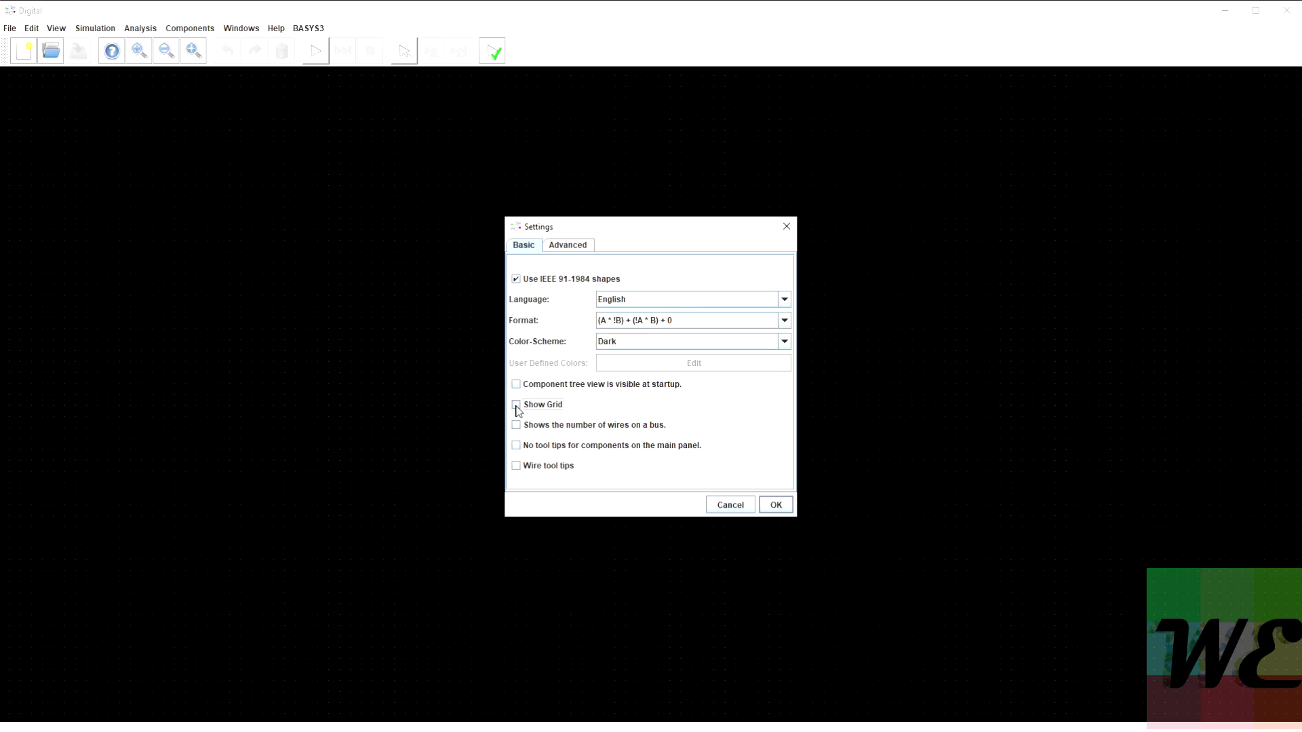
click(776, 506)
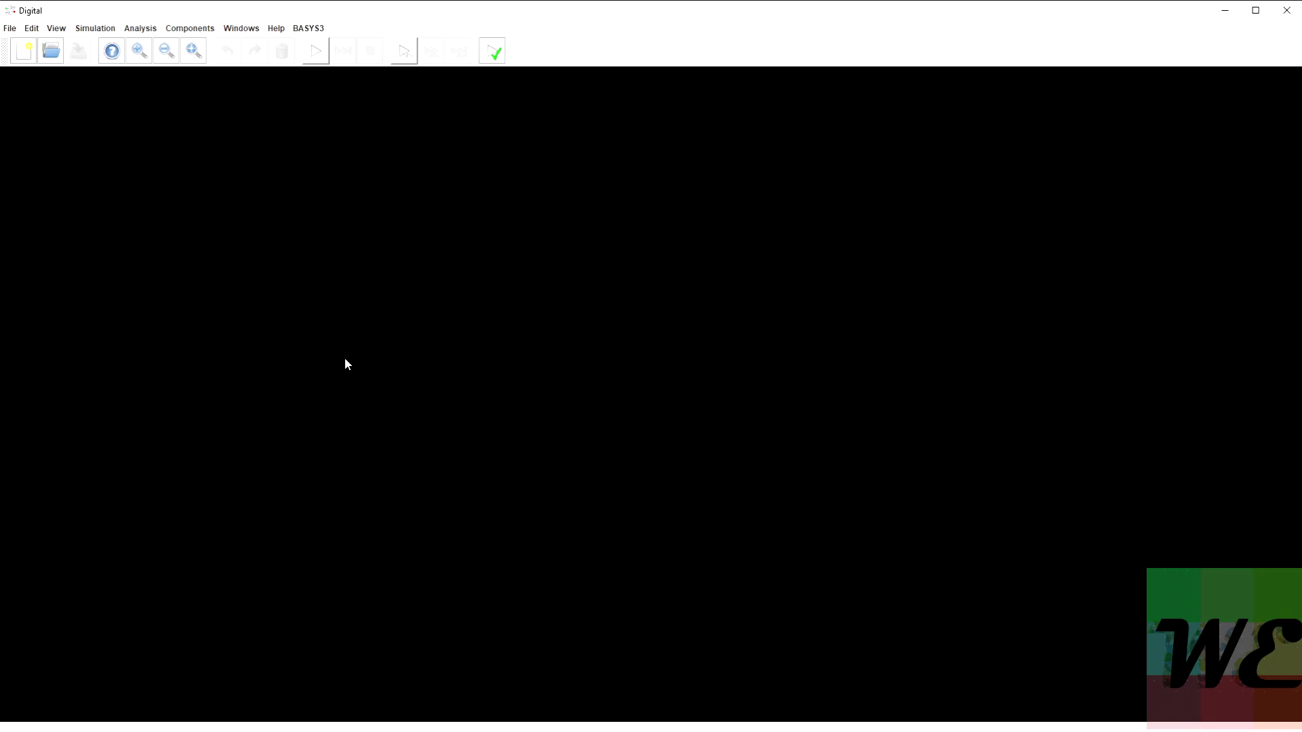
Turn the grid back on, enable bus wire counts and wire tool tips, toggle component tree
click(31, 28)
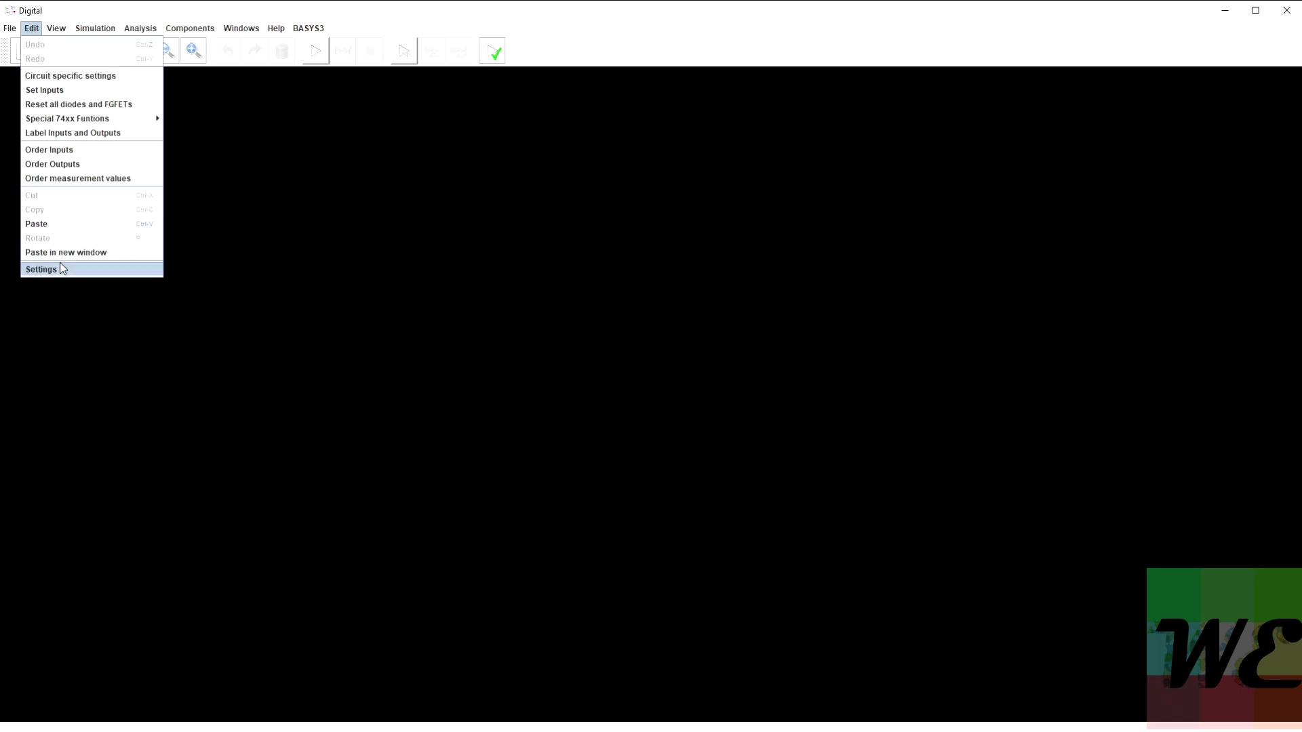
click(144, 269)
click(519, 405)
click(537, 430)
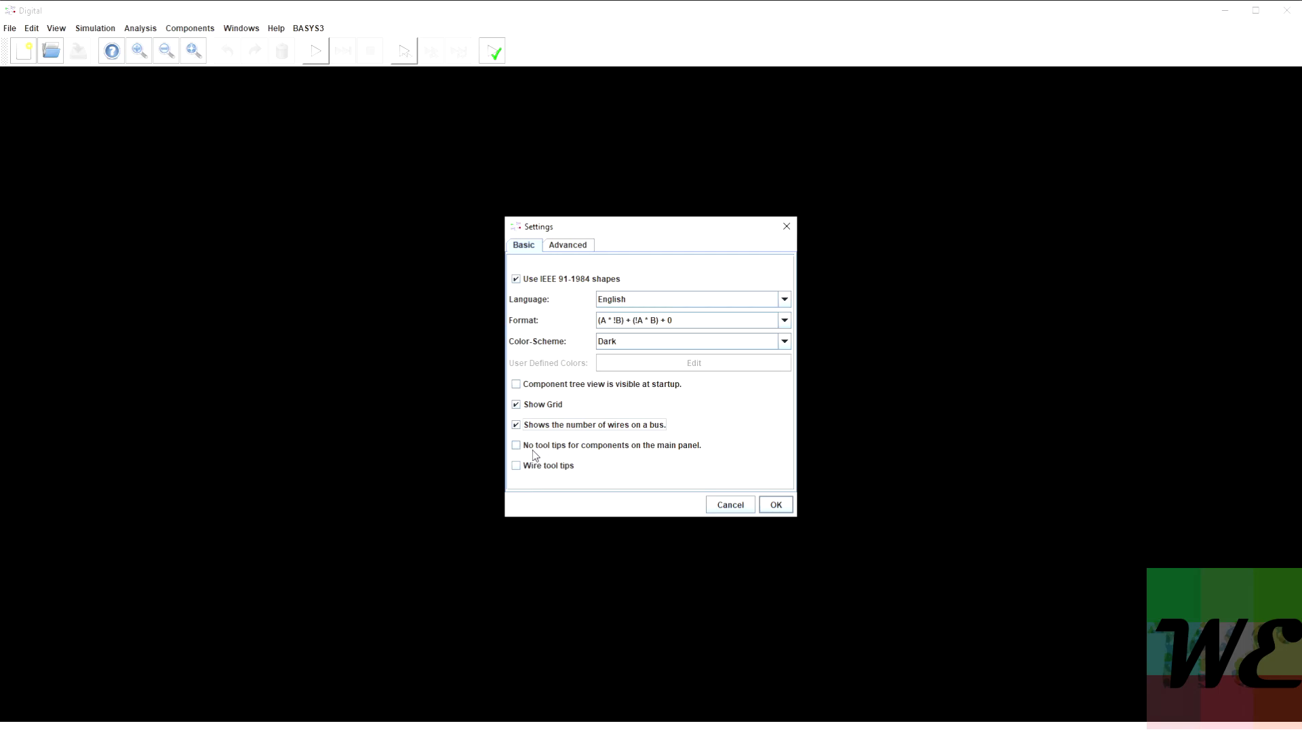
mouse_move(522, 474)
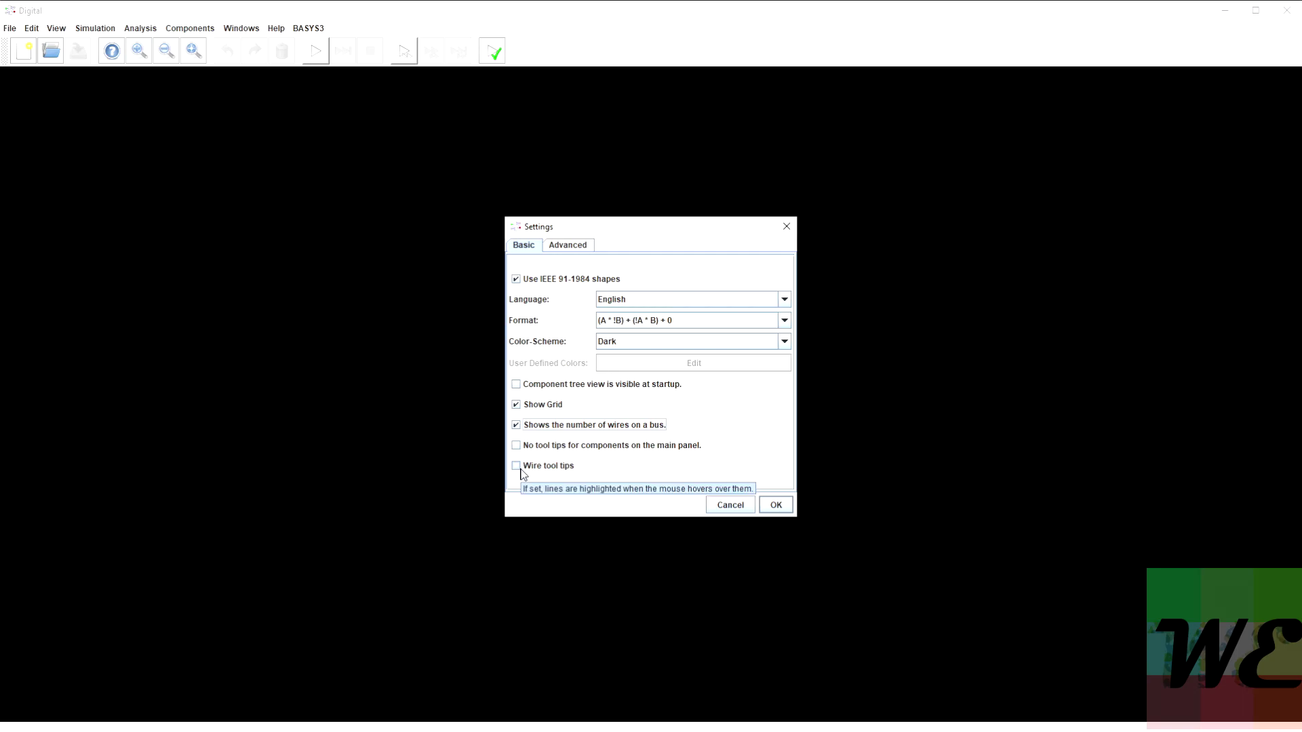
click(518, 467)
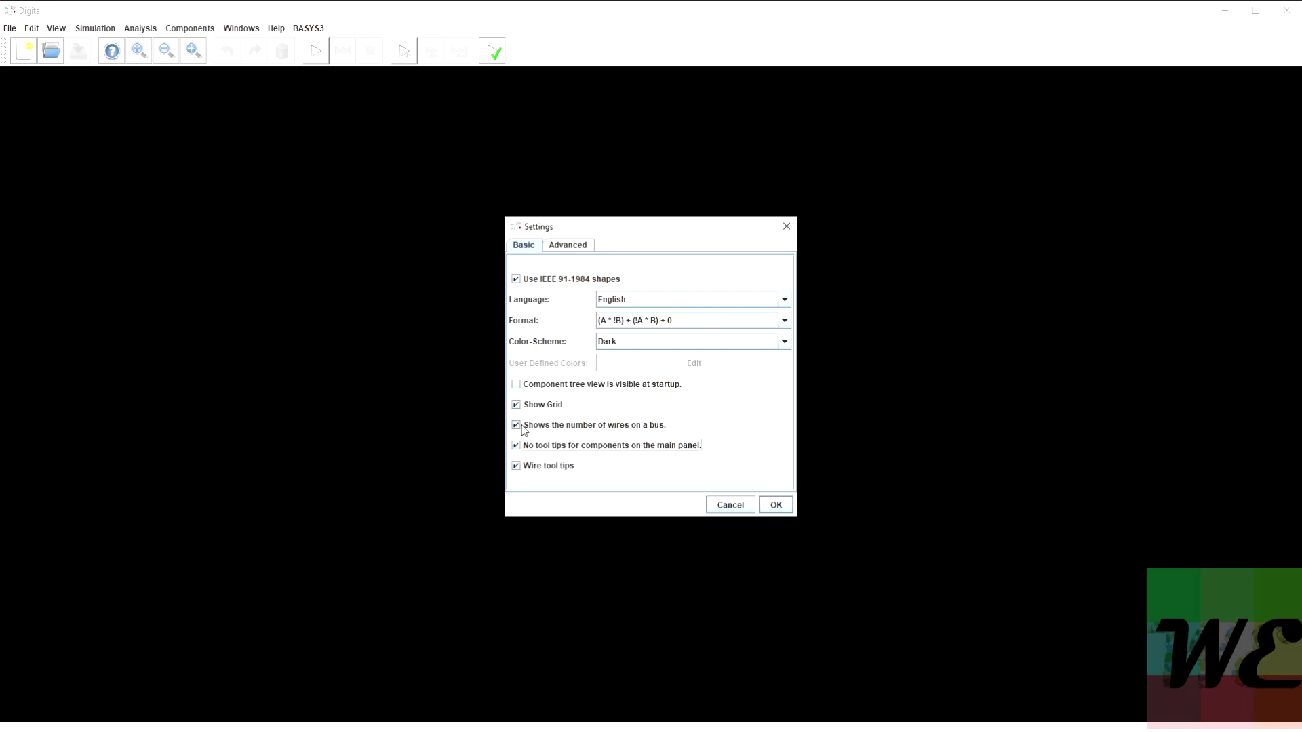
click(516, 387)
Apply the settings and place an AND gate on the canvas
click(776, 505)
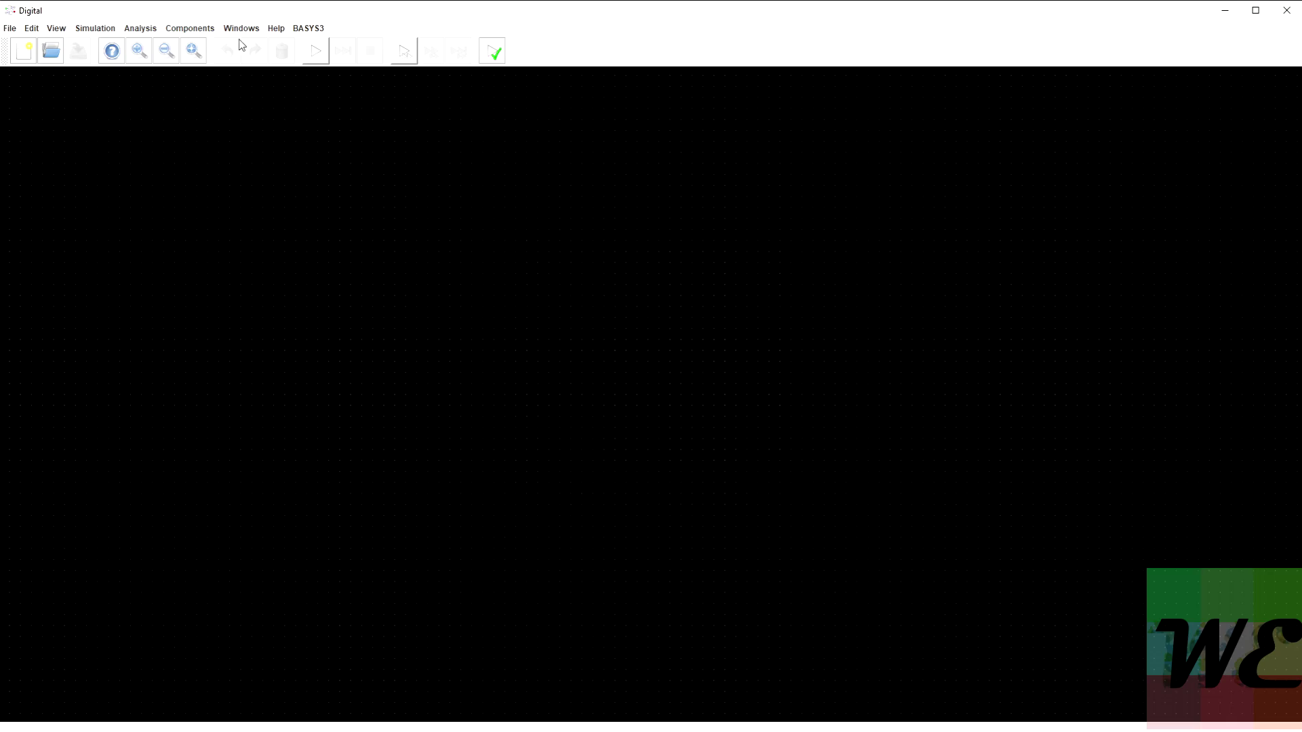
click(193, 29)
mouse_move(178, 40)
click(263, 49)
click(511, 295)
scroll(482, 254, up, 5)
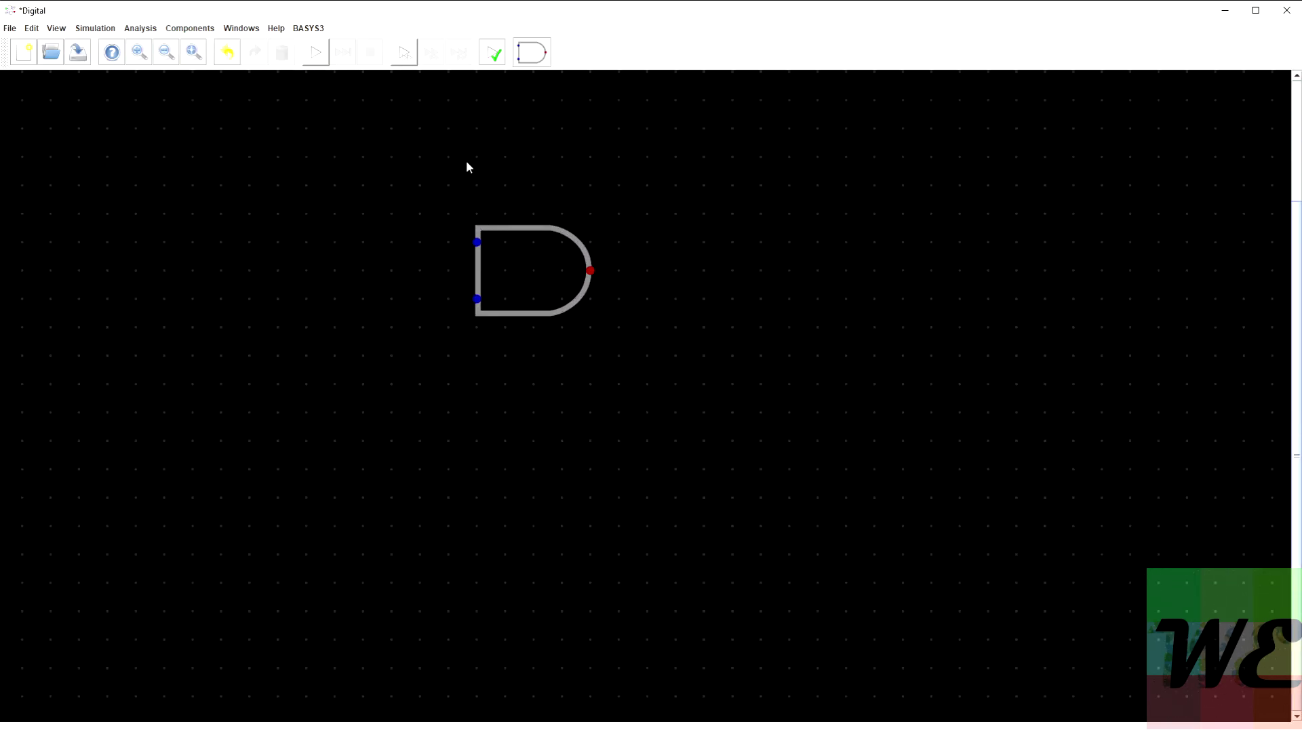
Turn off IEEE 91-1984 shapes, acknowledge the restart notice, and close Digital
click(194, 30)
mouse_move(126, 33)
mouse_move(31, 29)
click(43, 266)
click(536, 278)
click(775, 505)
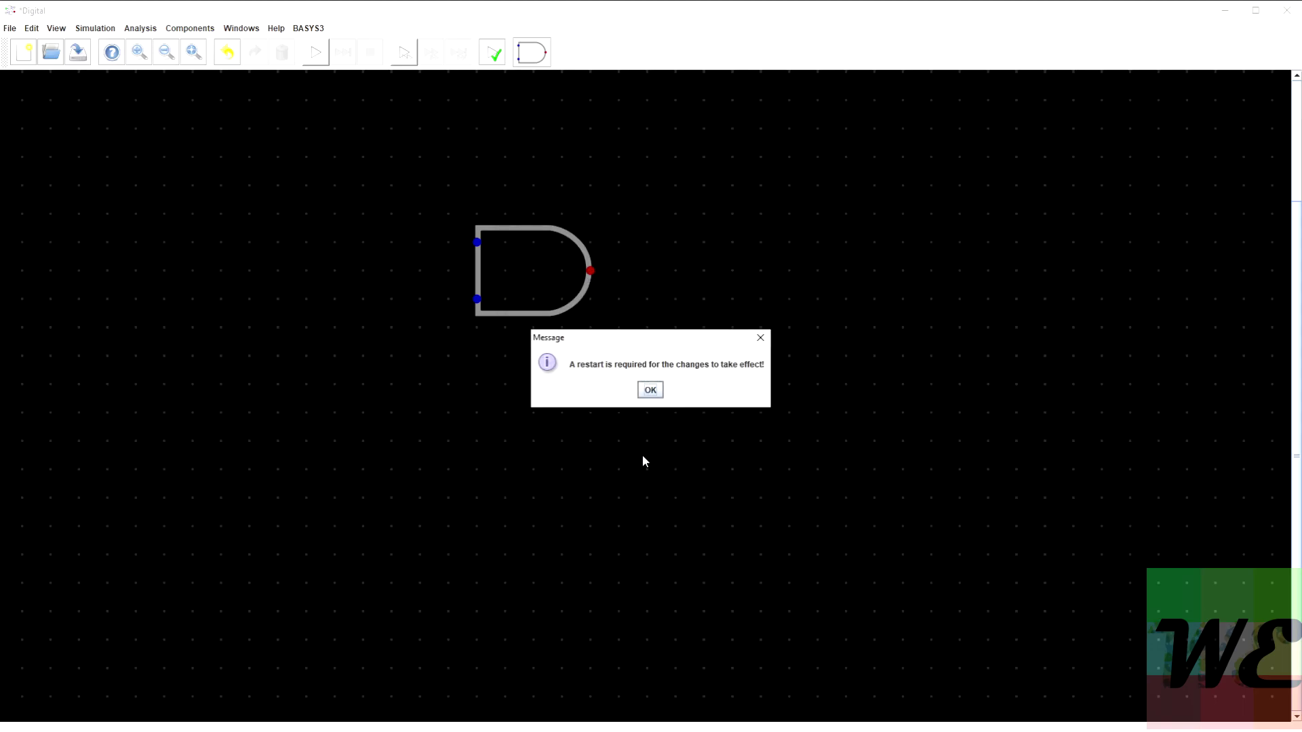
click(651, 391)
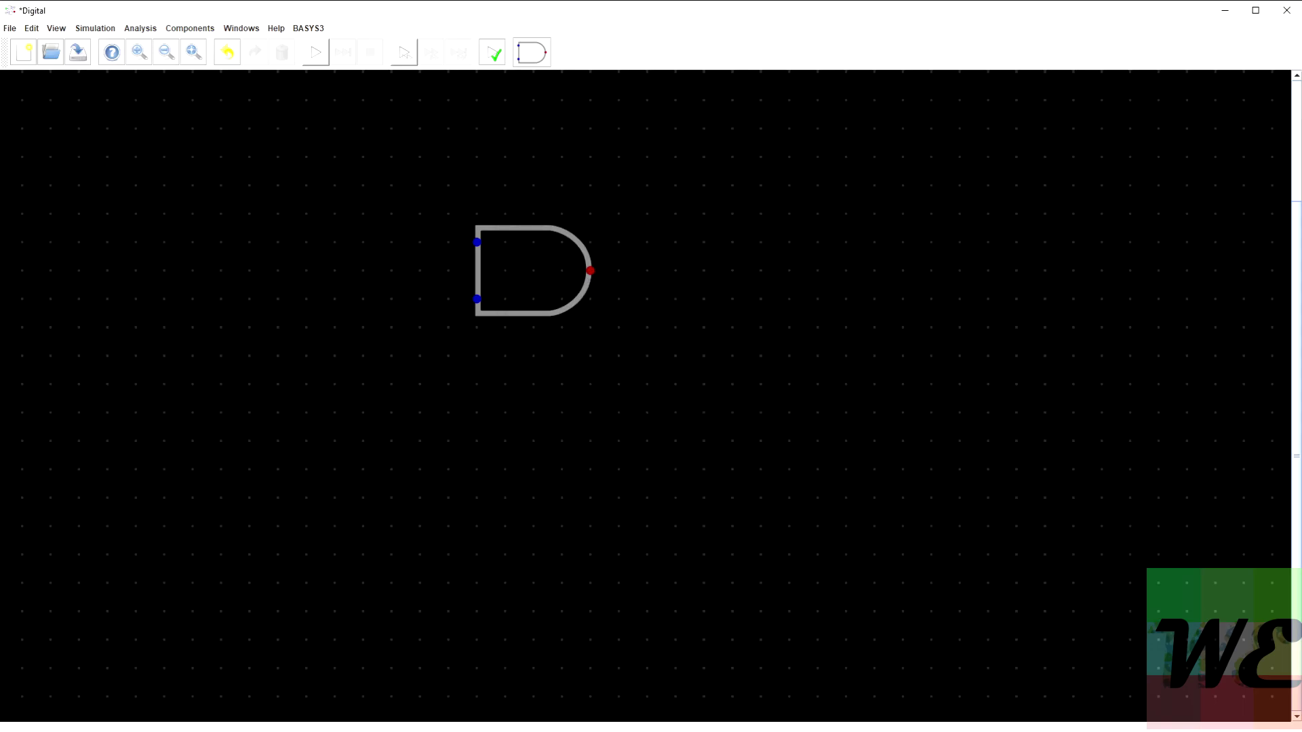
click(1287, 10)
Discard the unsaved circuit, restart, dismiss the duplicate-file error and inspect the AND gate's properties
click(678, 390)
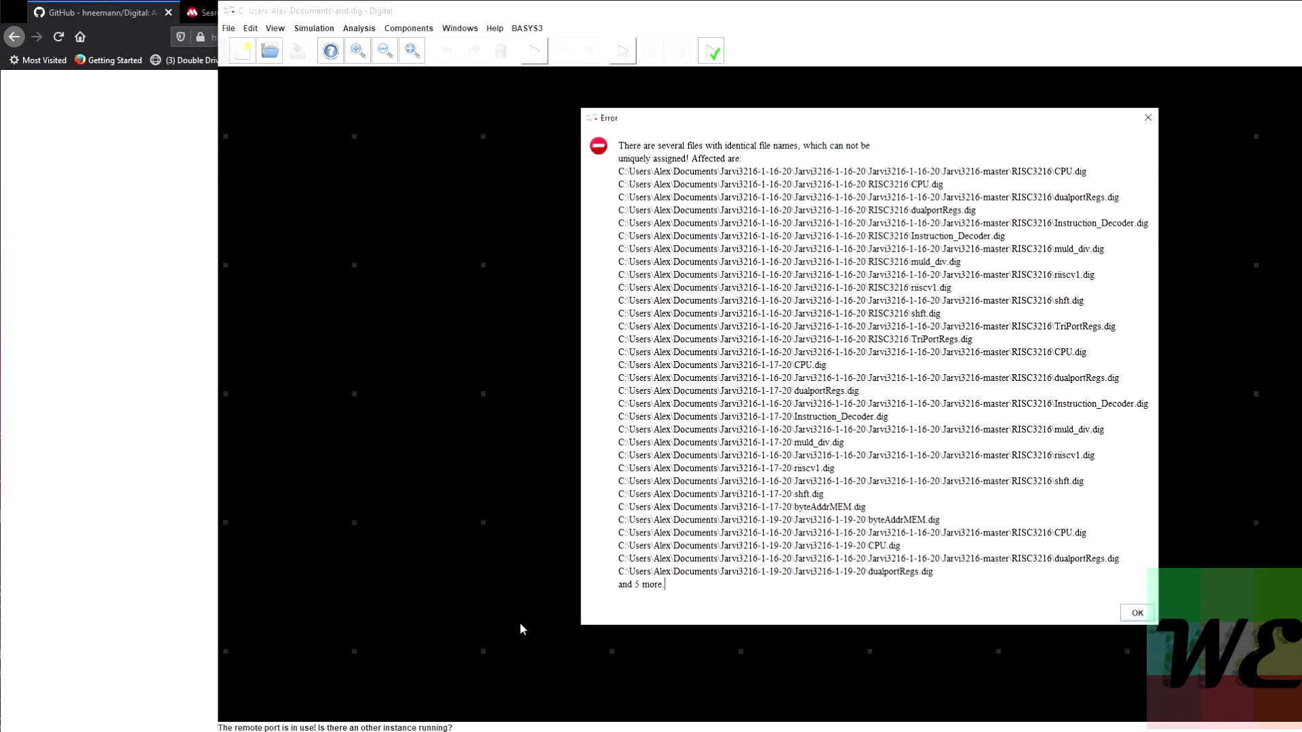
click(1148, 118)
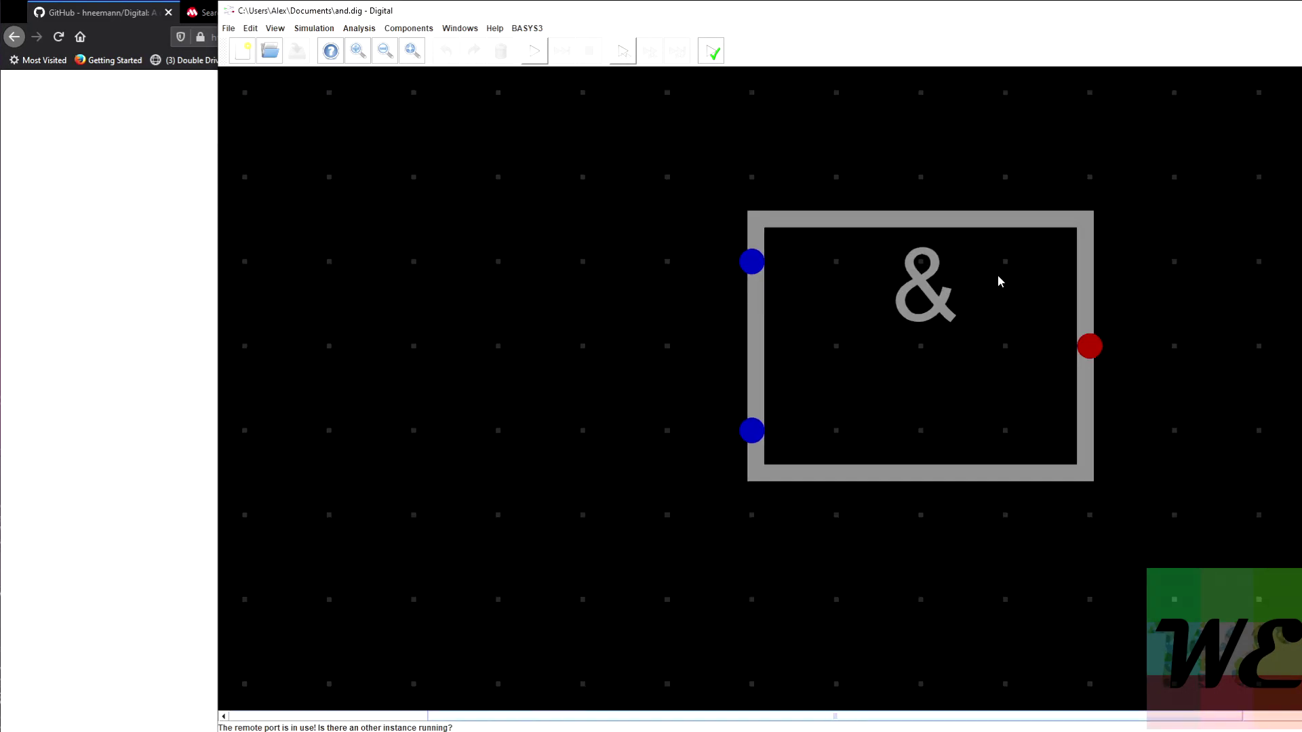
scroll(993, 284, down, 10)
drag(1071, 265, 906, 338)
scroll(834, 346, down, 3)
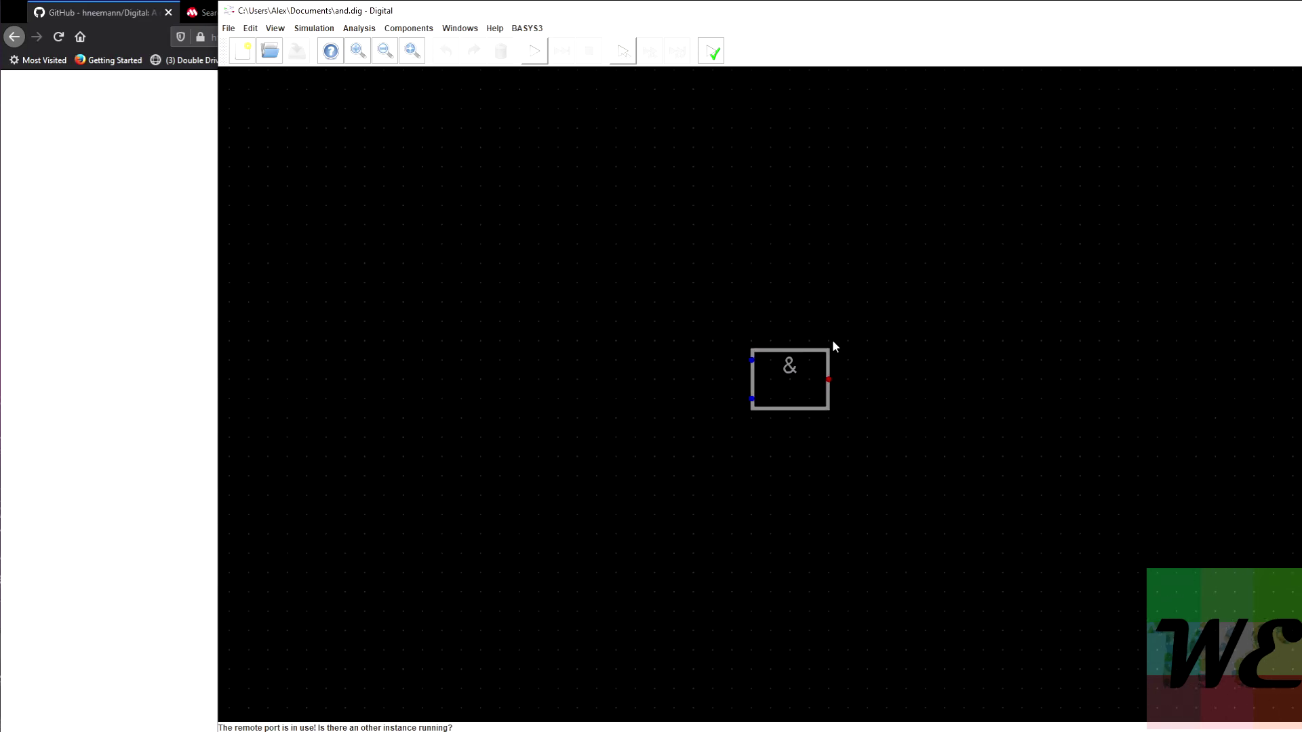
right_click(797, 385)
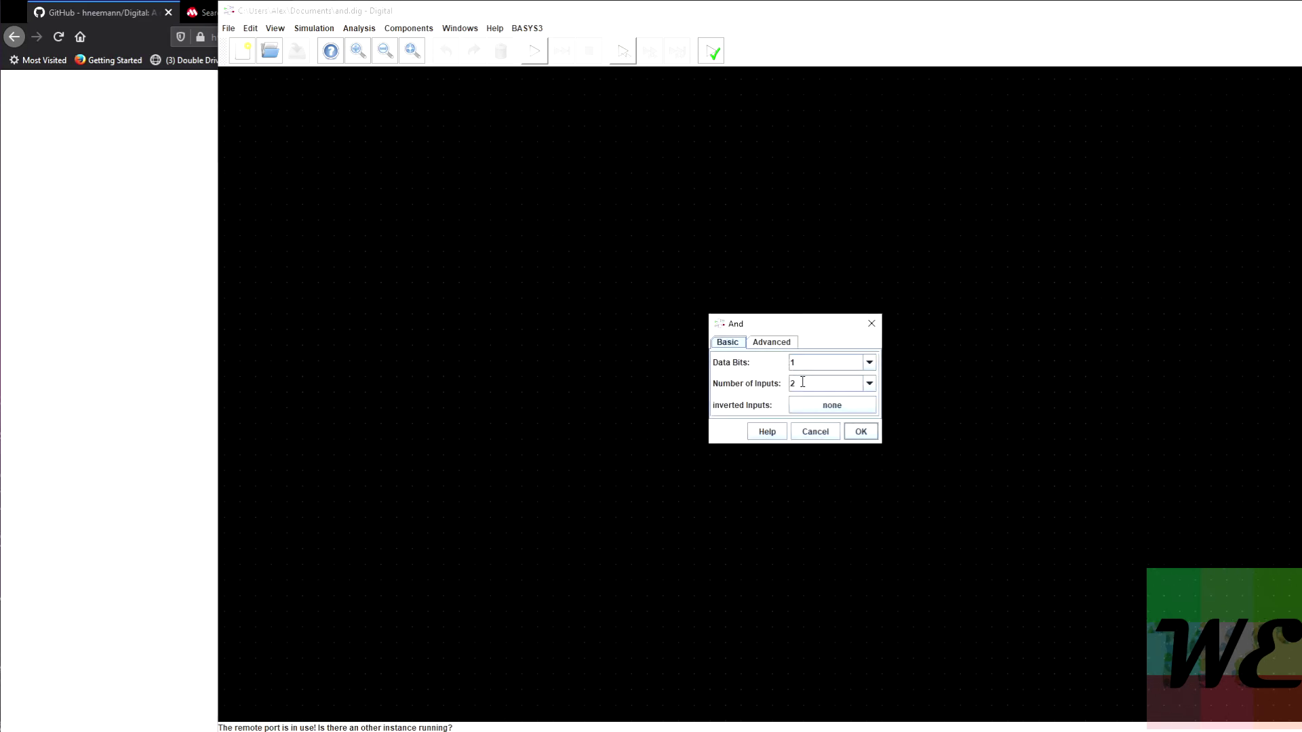
click(871, 323)
scroll(842, 361, up, 3)
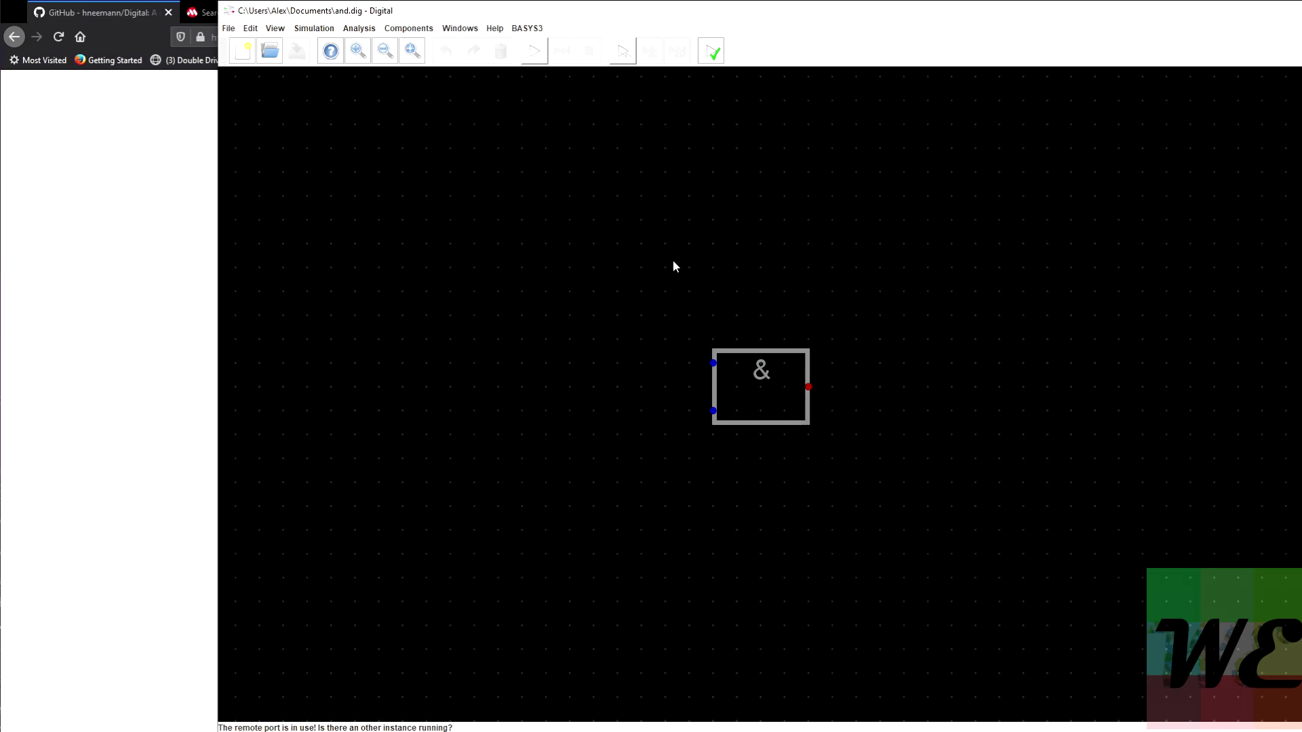
Tick 'Use IEEE 91-1984 shapes' in Settings and confirm the restart notice
click(250, 30)
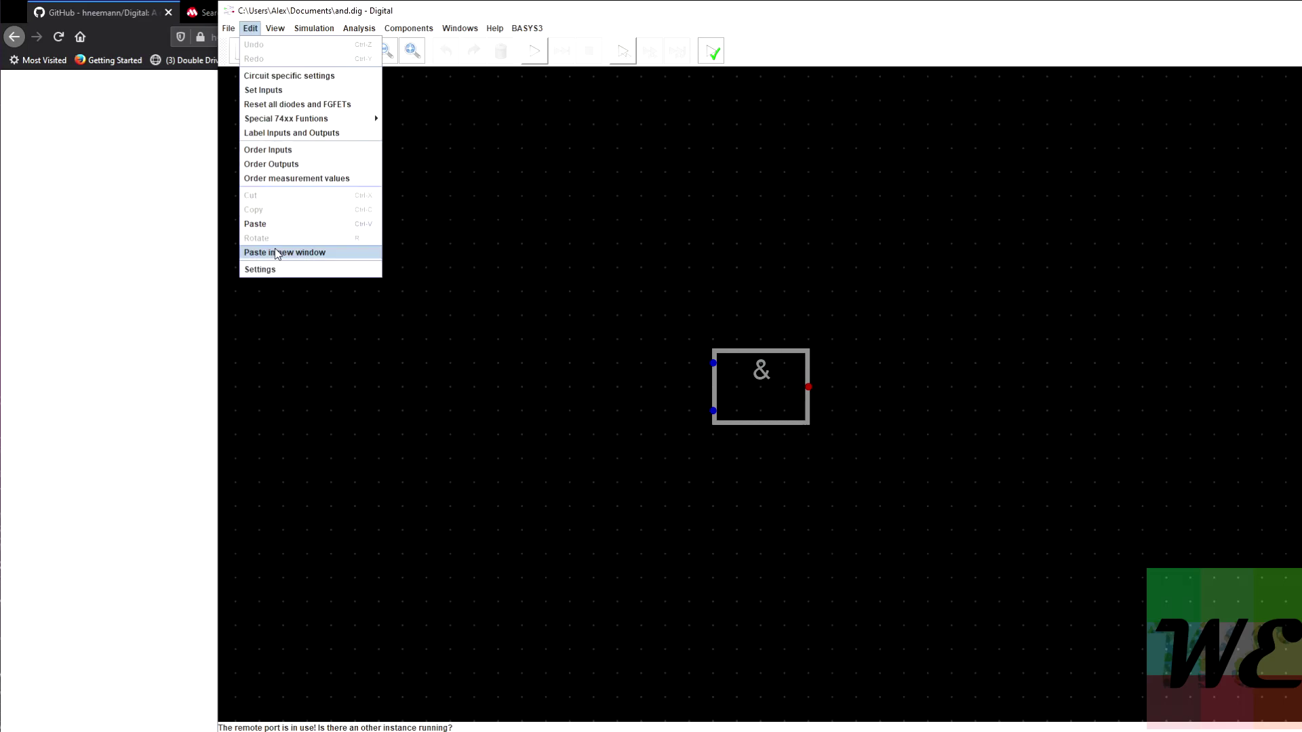
click(259, 269)
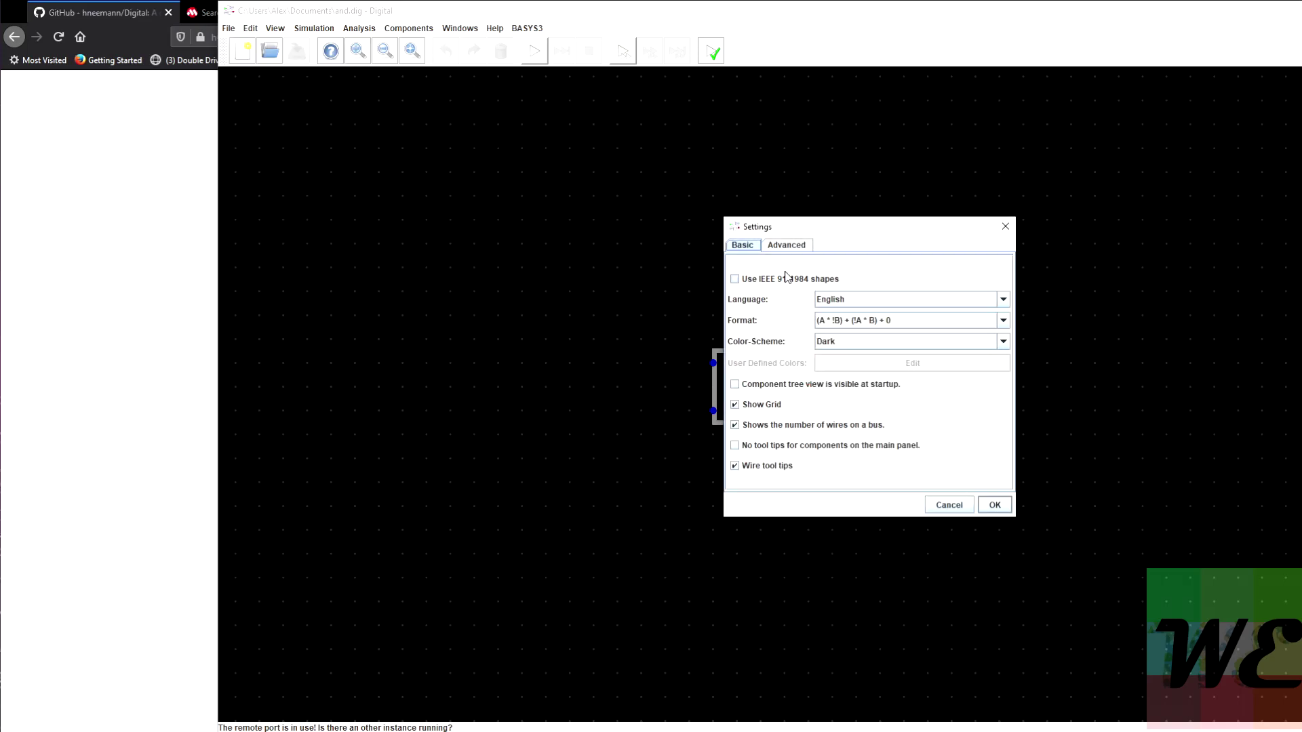
click(764, 281)
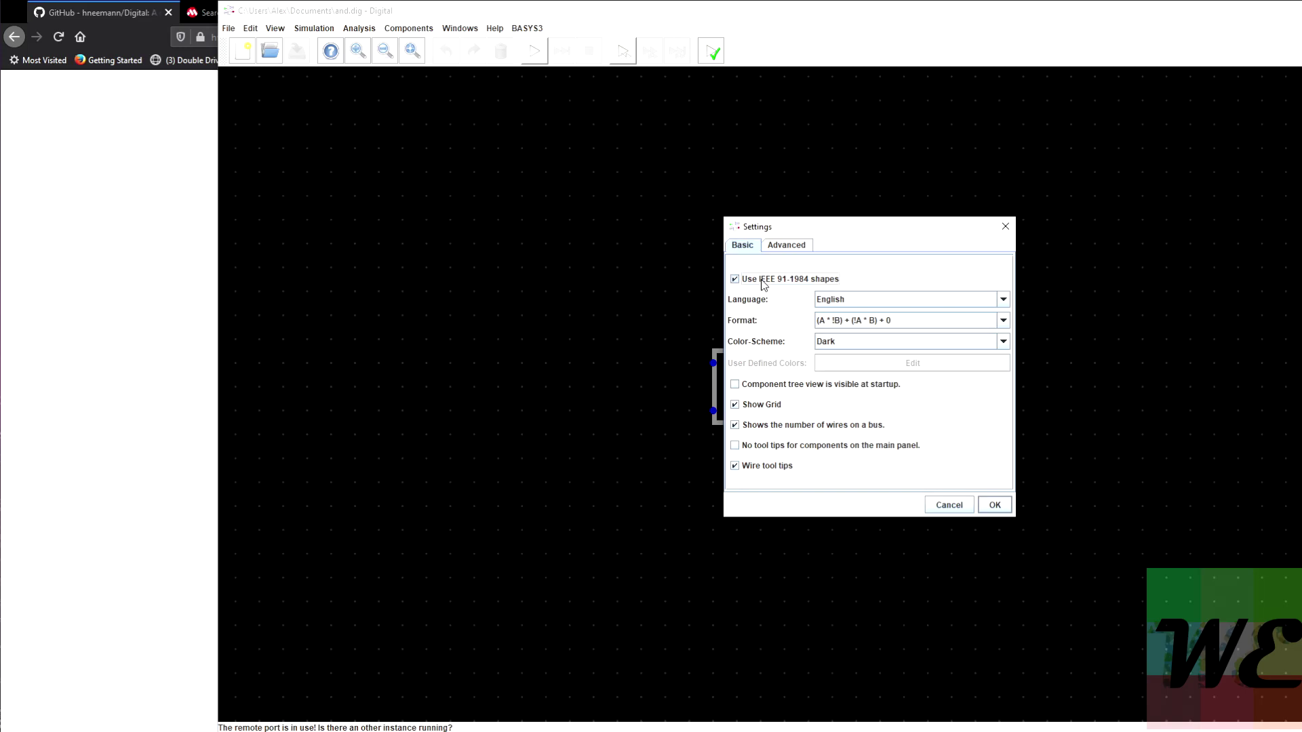
click(994, 507)
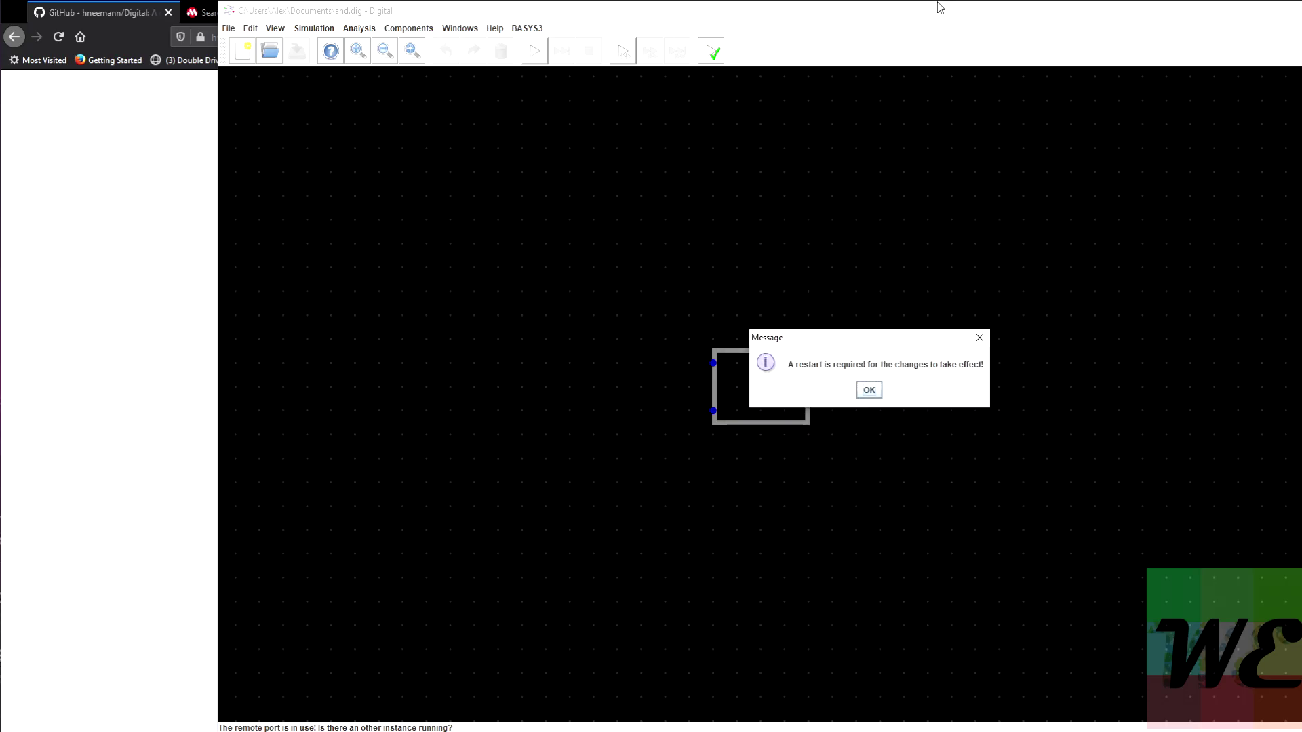
click(869, 391)
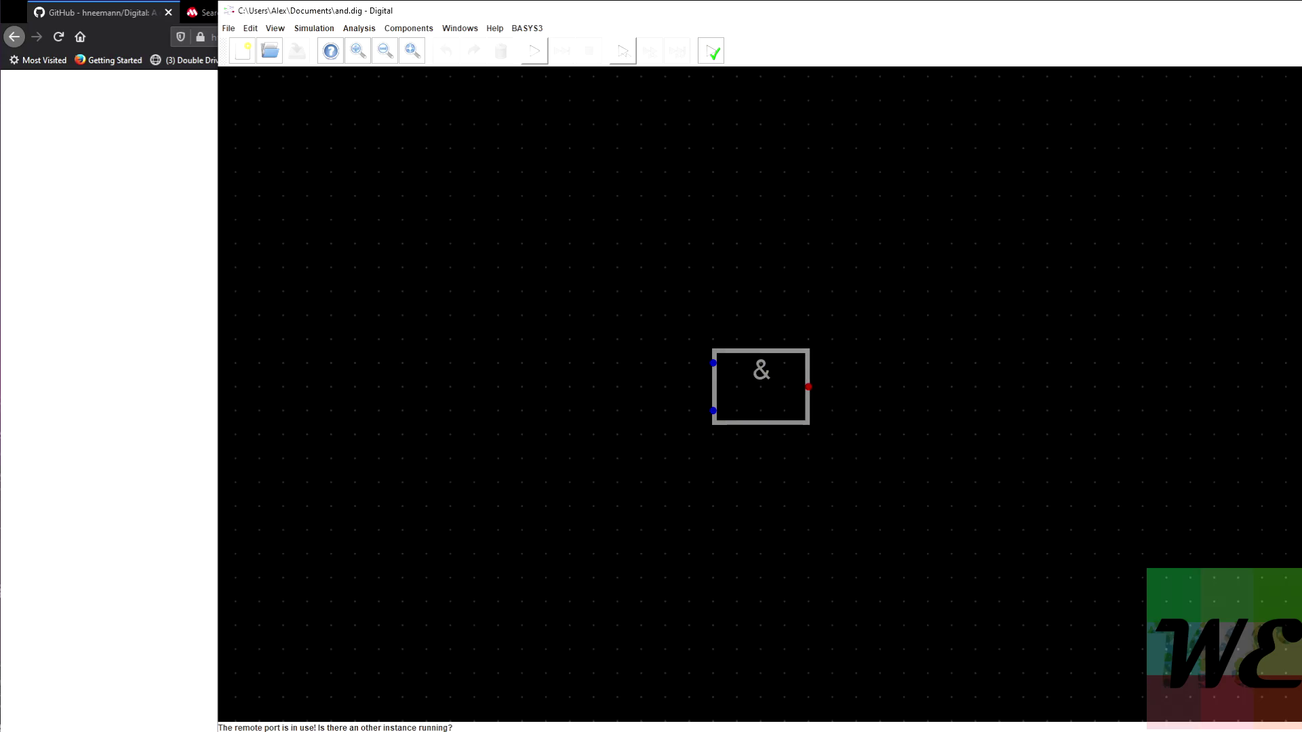
Close and relaunch Digital, dismiss the duplicate-file error, and move the window left
key(alt+F4)
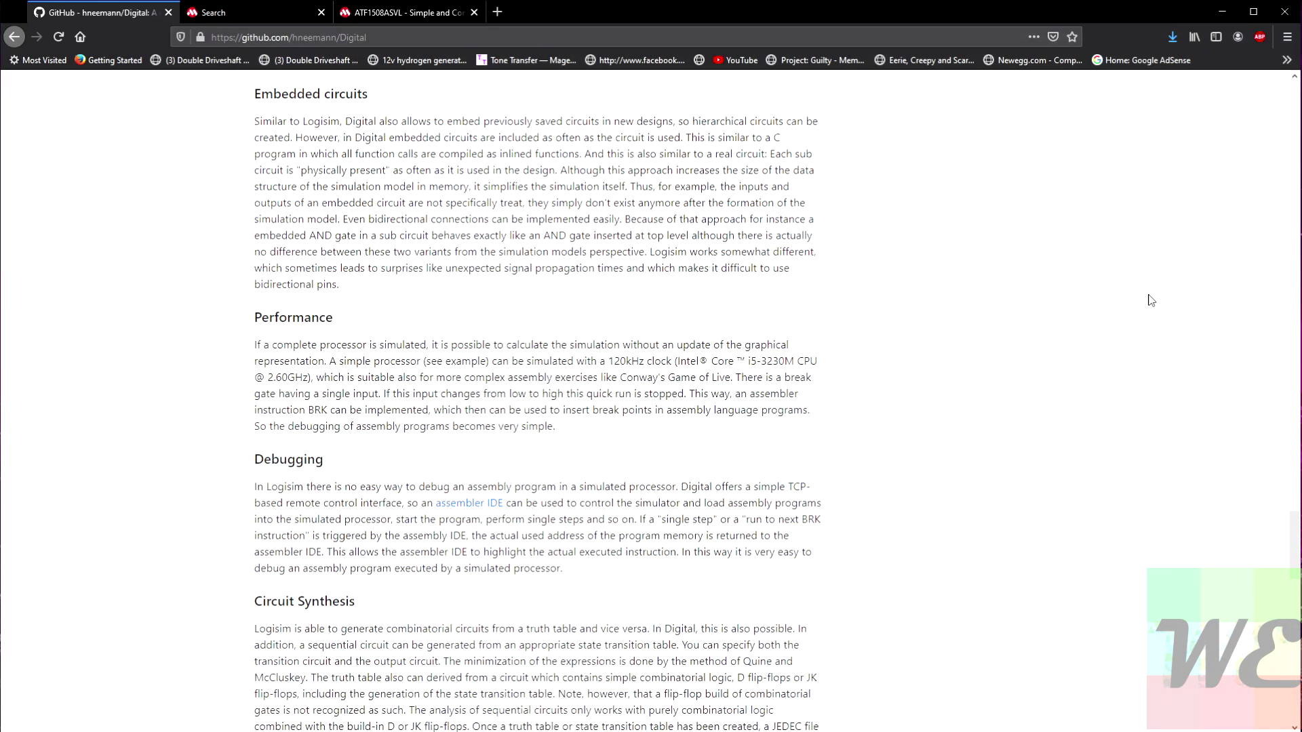
click(484, 719)
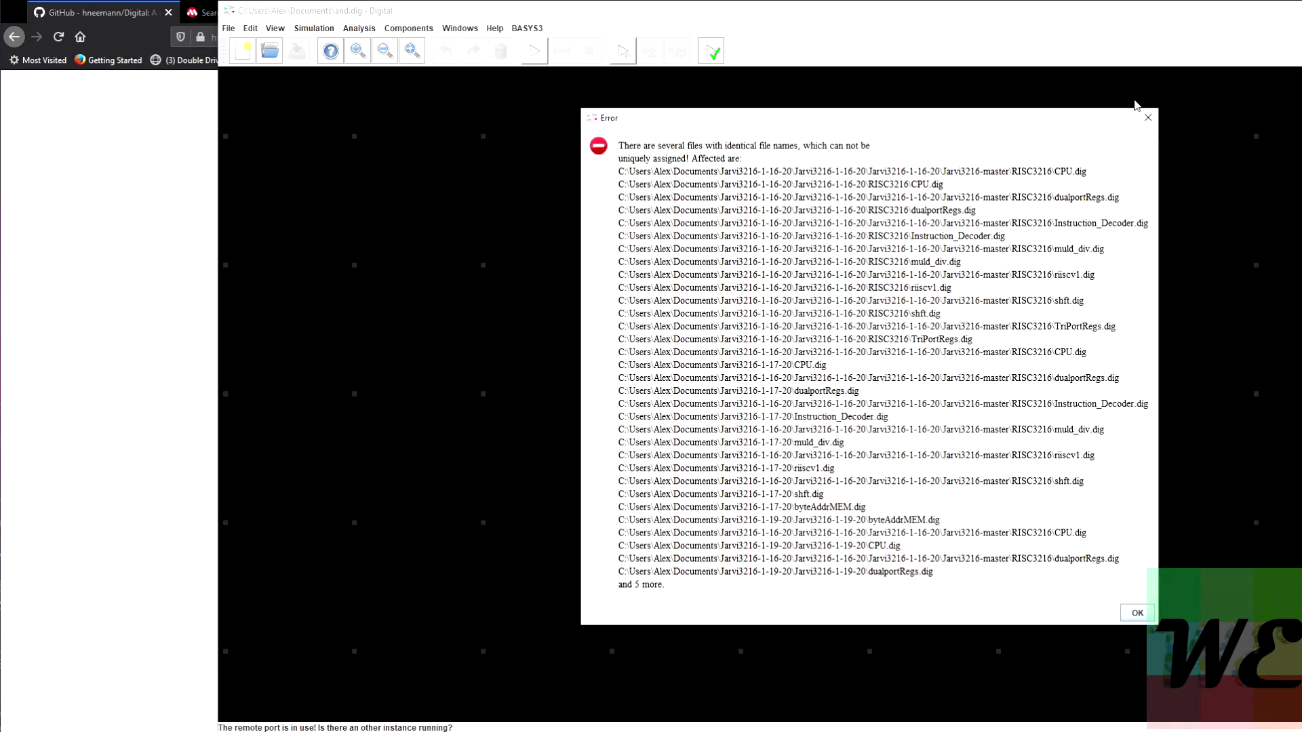
click(1145, 113)
drag(1063, 14, 852, 15)
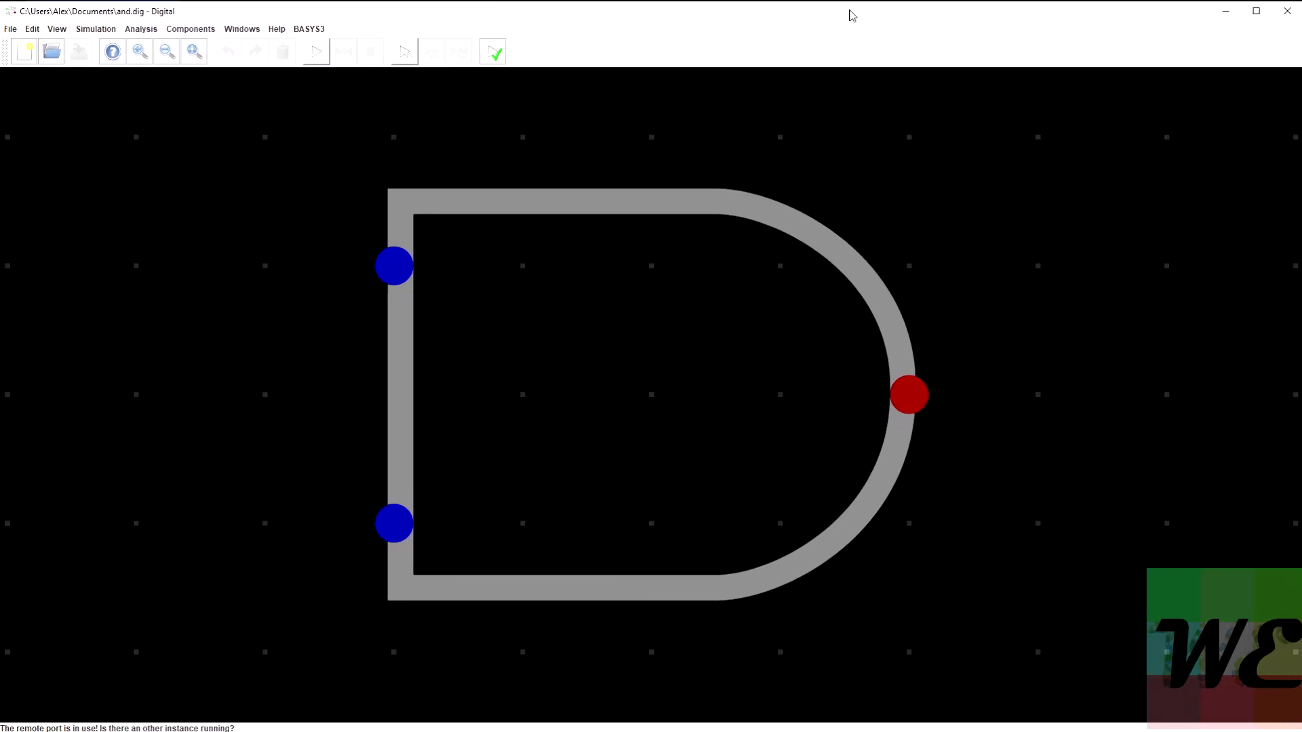
Start and cancel a wire at the AND gate output, then centre the gate in view
click(941, 244)
key(Escape)
scroll(1002, 401, down, 8)
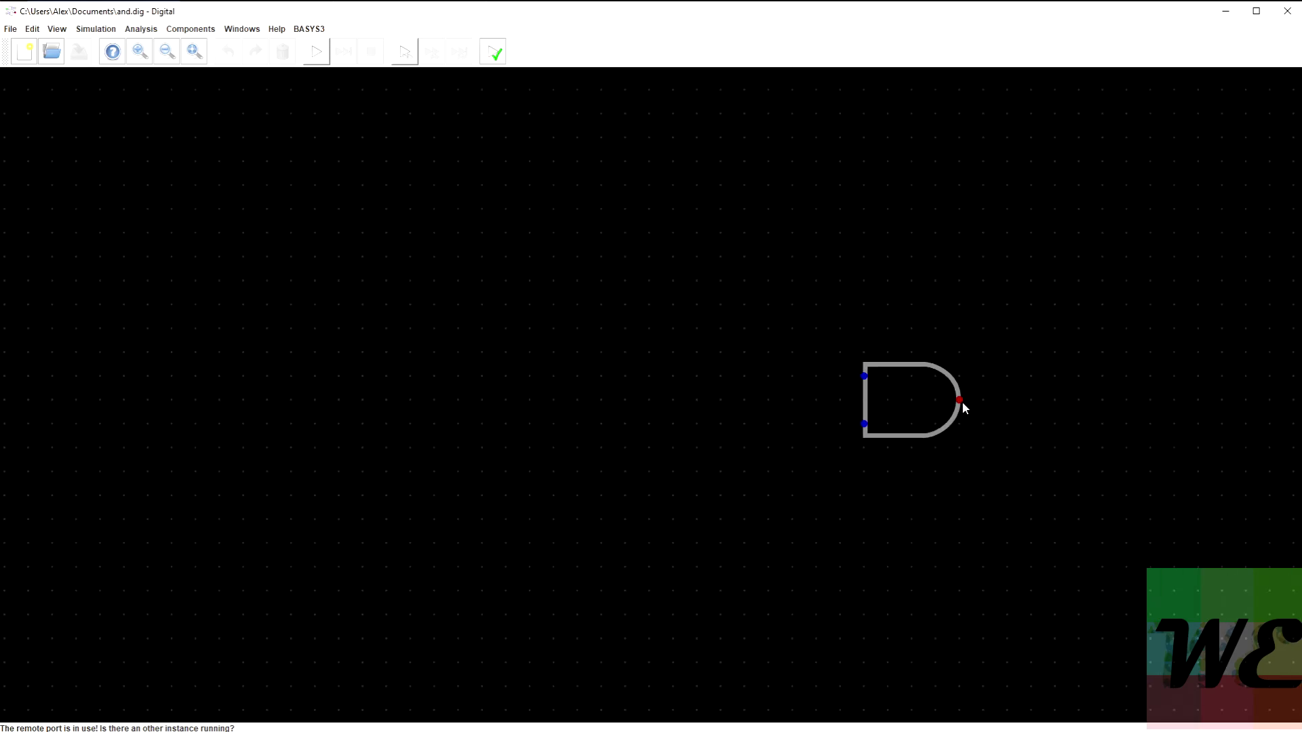
scroll(964, 405, down, 8)
scroll(996, 407, up, 2)
drag(1015, 429, 845, 380)
click(31, 28)
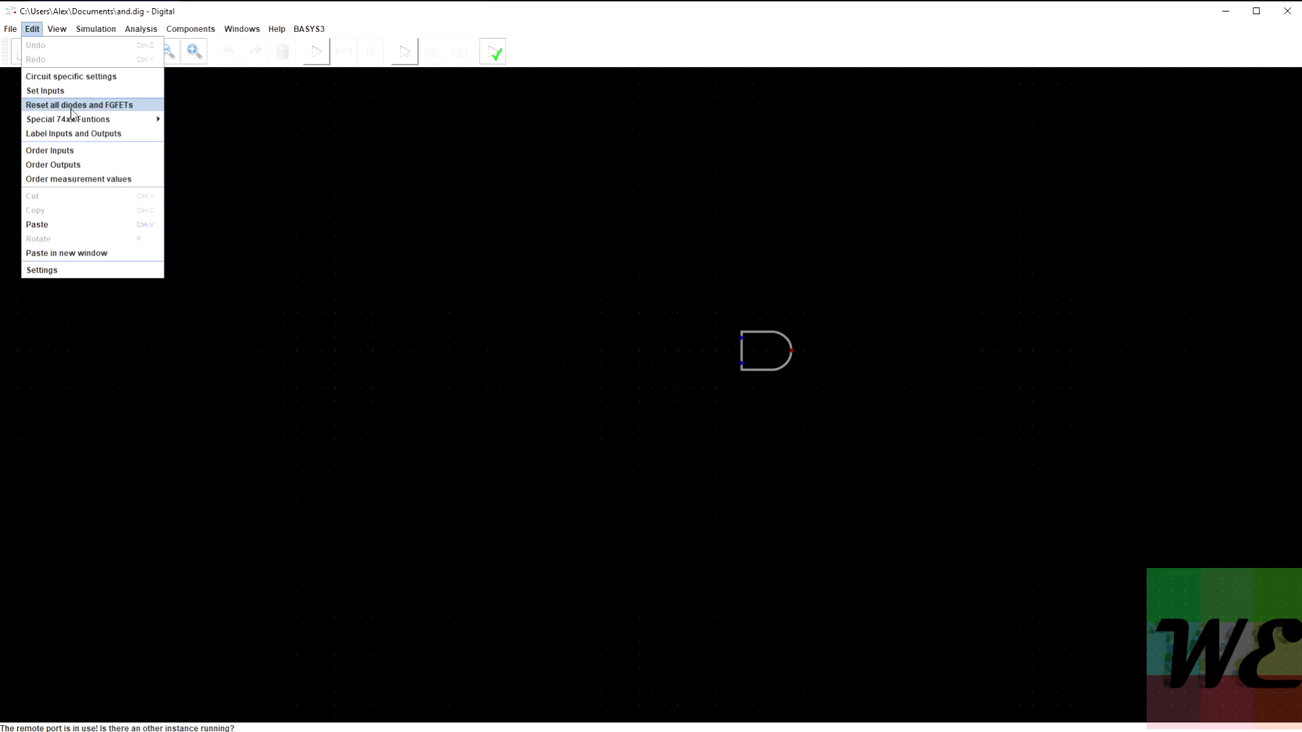
click(96, 270)
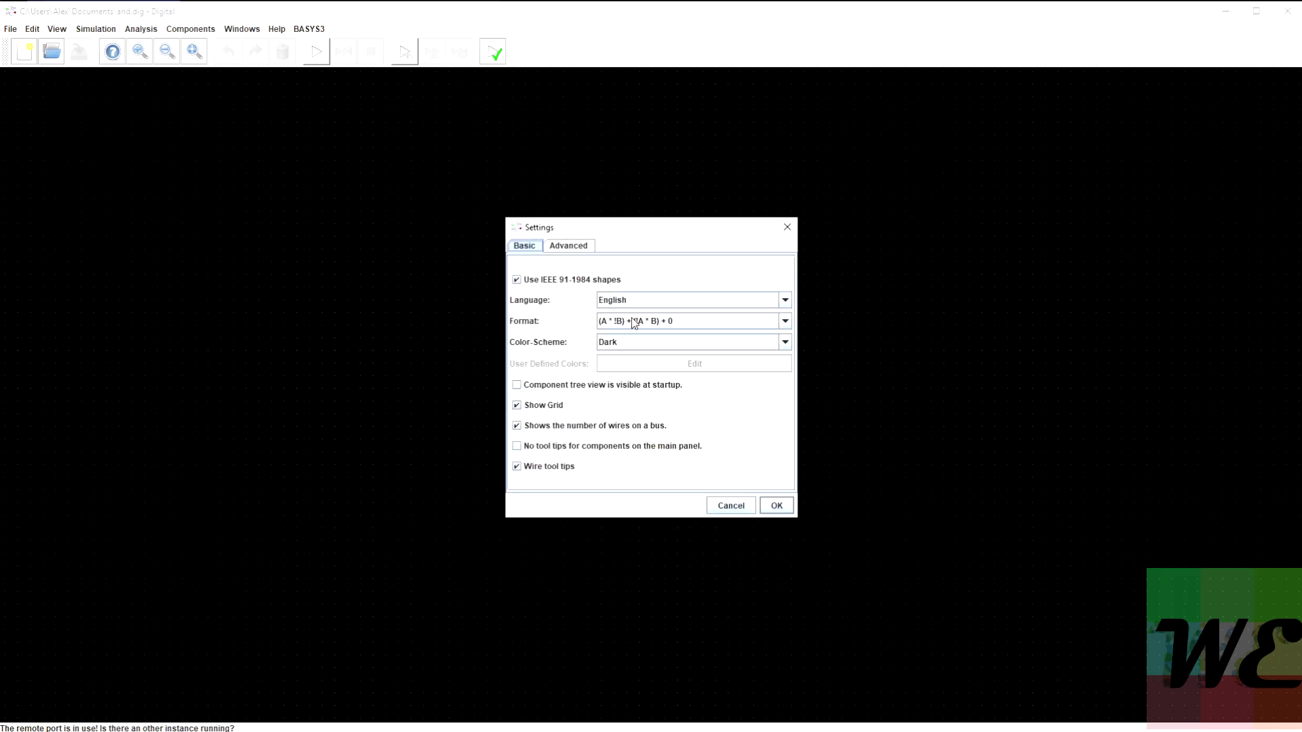
click(577, 248)
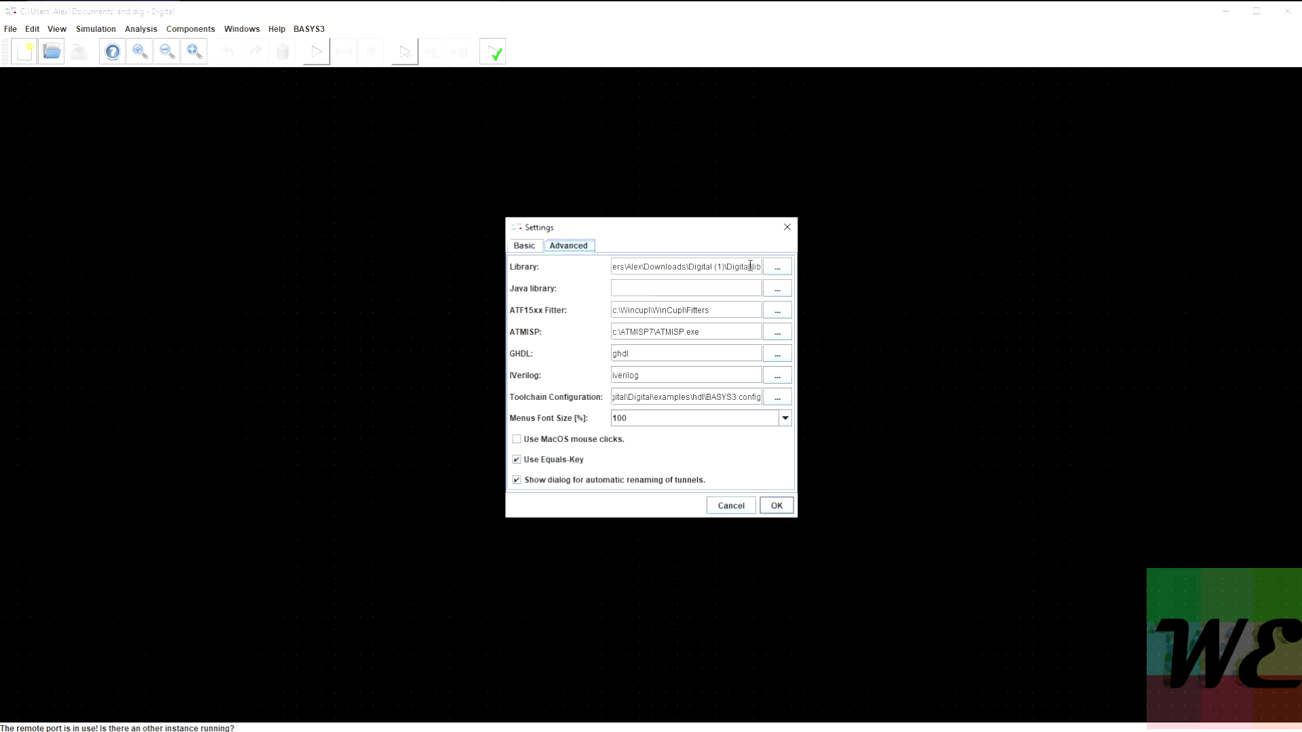
click(710, 313)
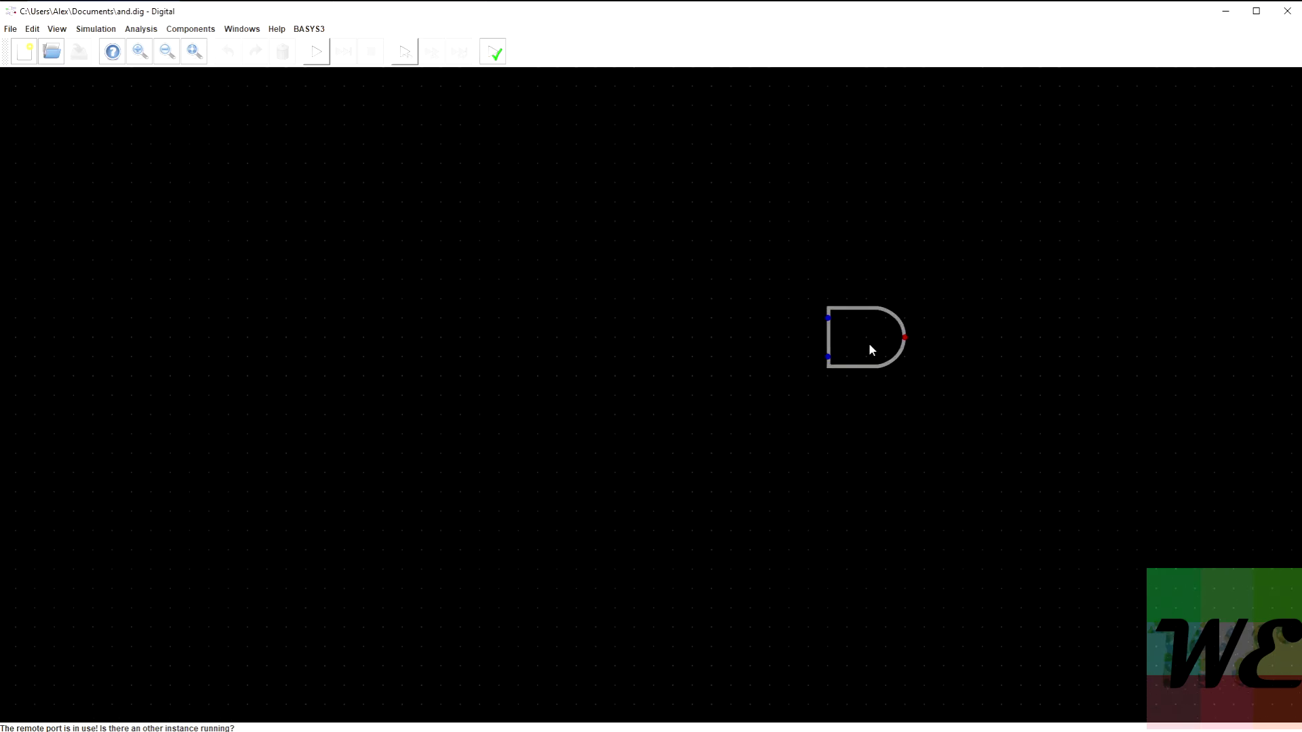
Delete the AND gate, then view and close the Analysis > Synthesis truth table
key(Delete)
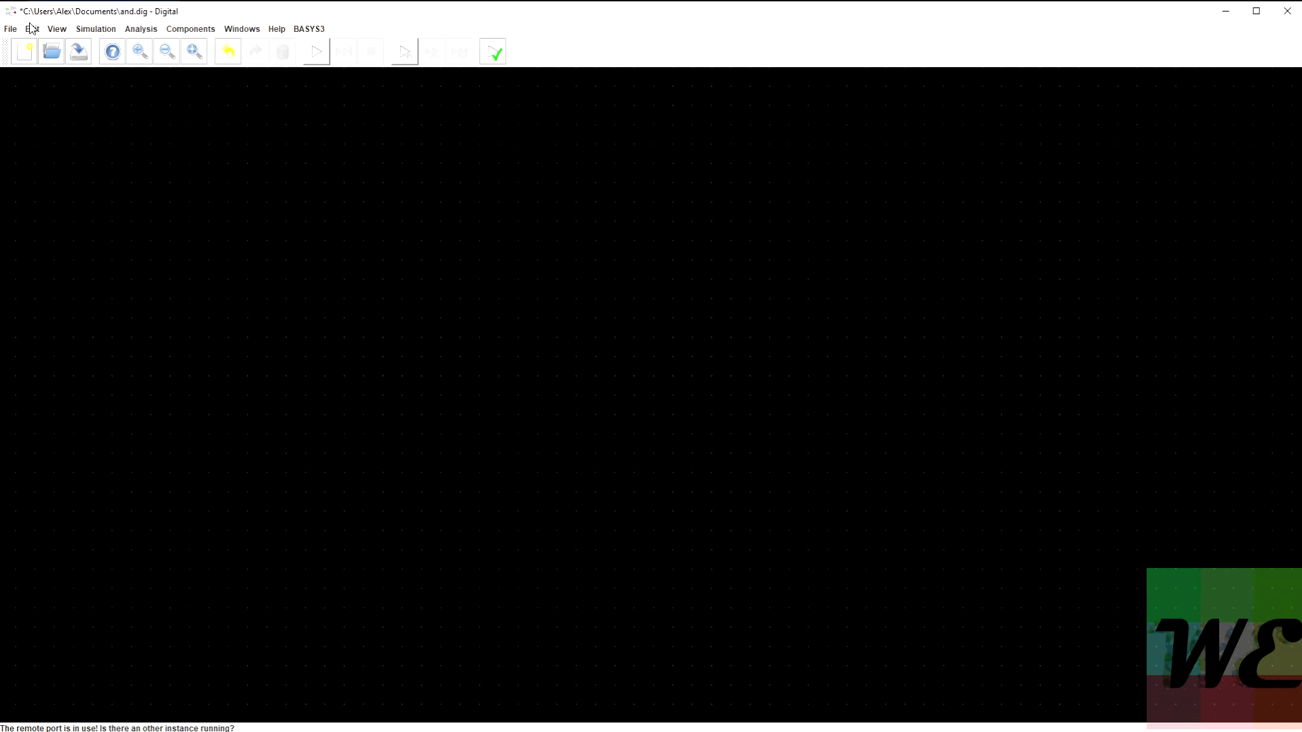
click(89, 31)
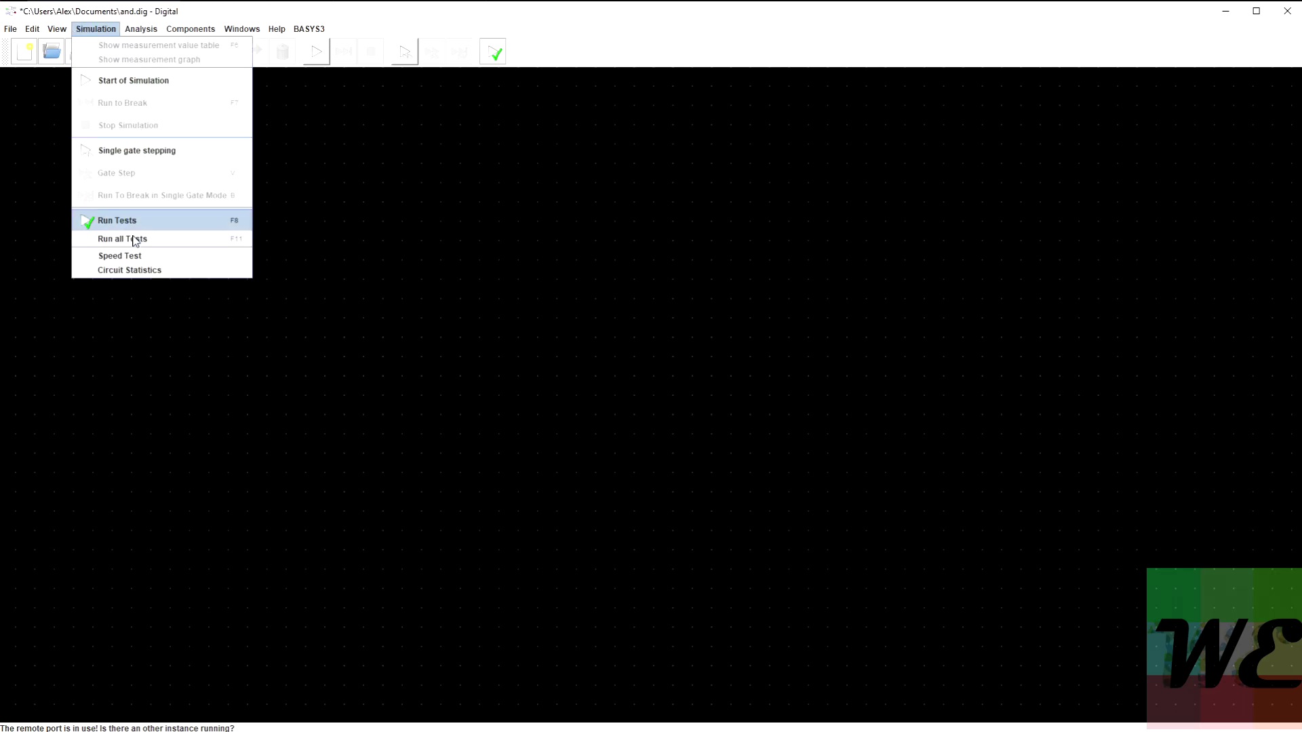
mouse_move(152, 38)
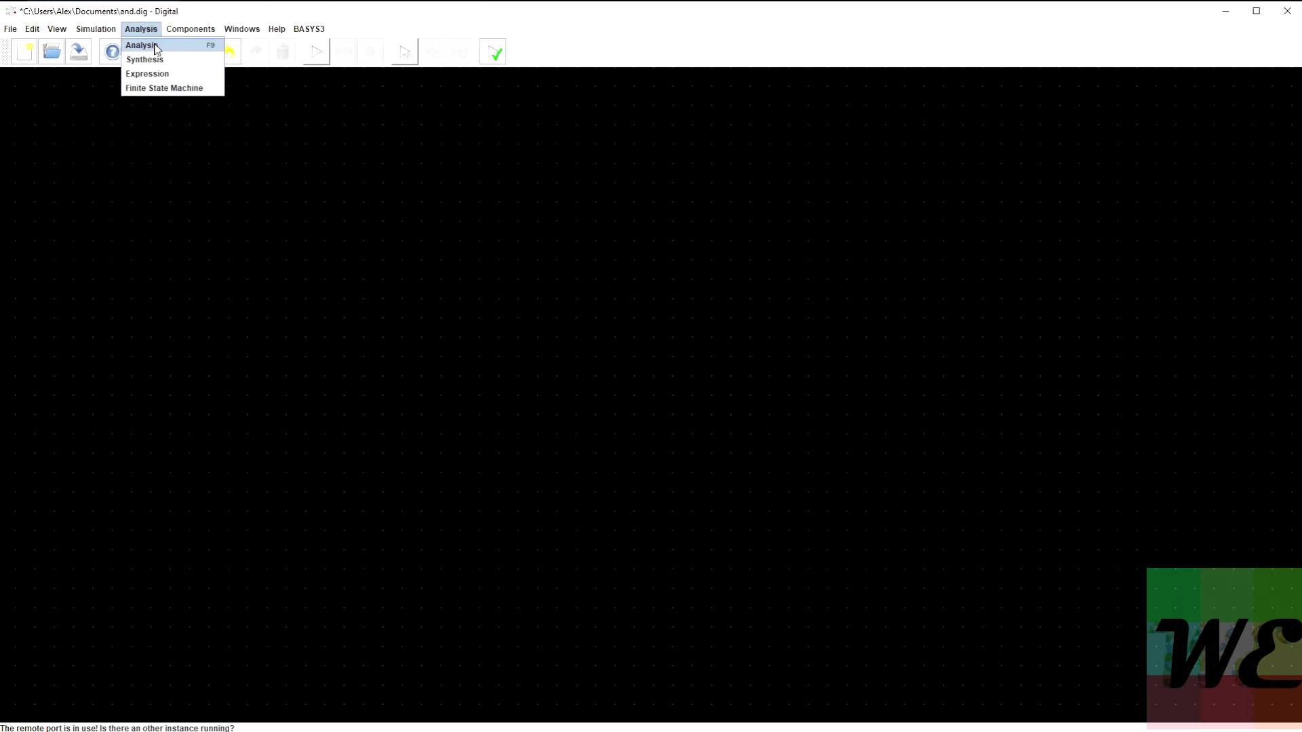
click(160, 63)
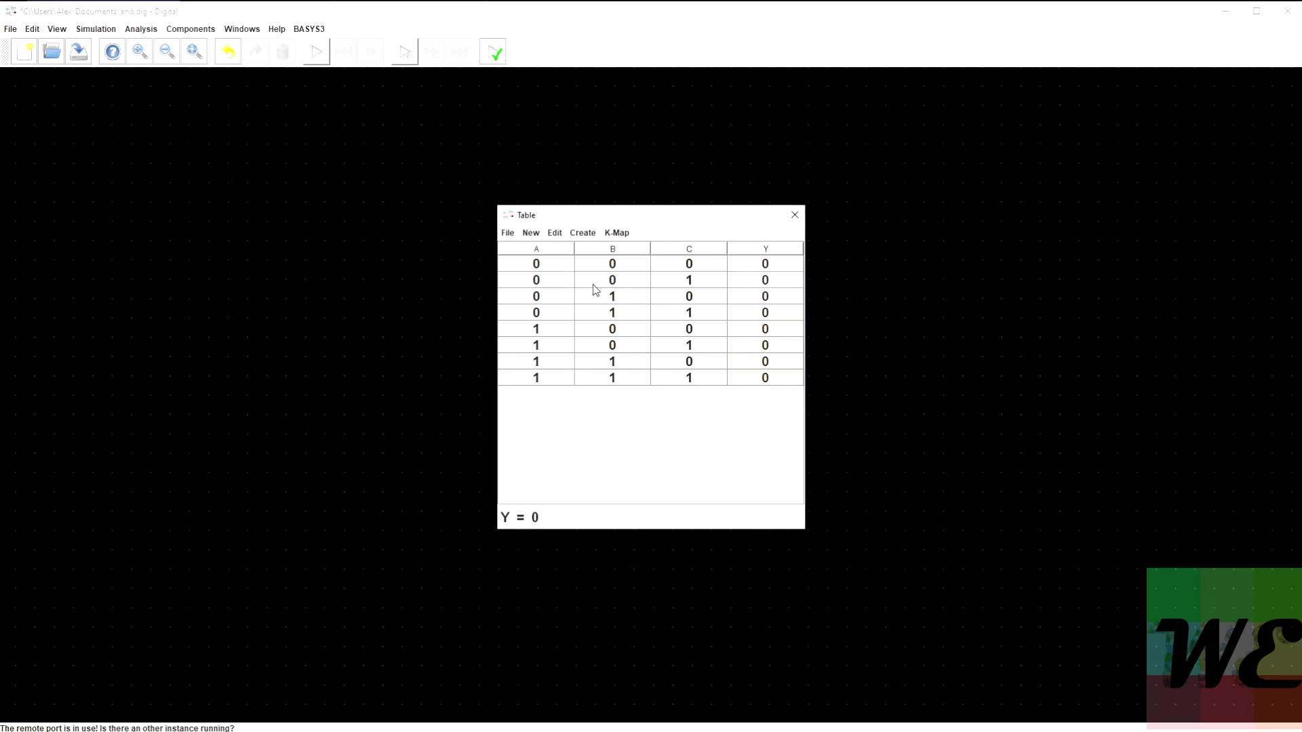
click(794, 215)
Reopen the Components menu to display its component categories
click(242, 28)
click(231, 28)
click(231, 28)
mouse_move(202, 33)
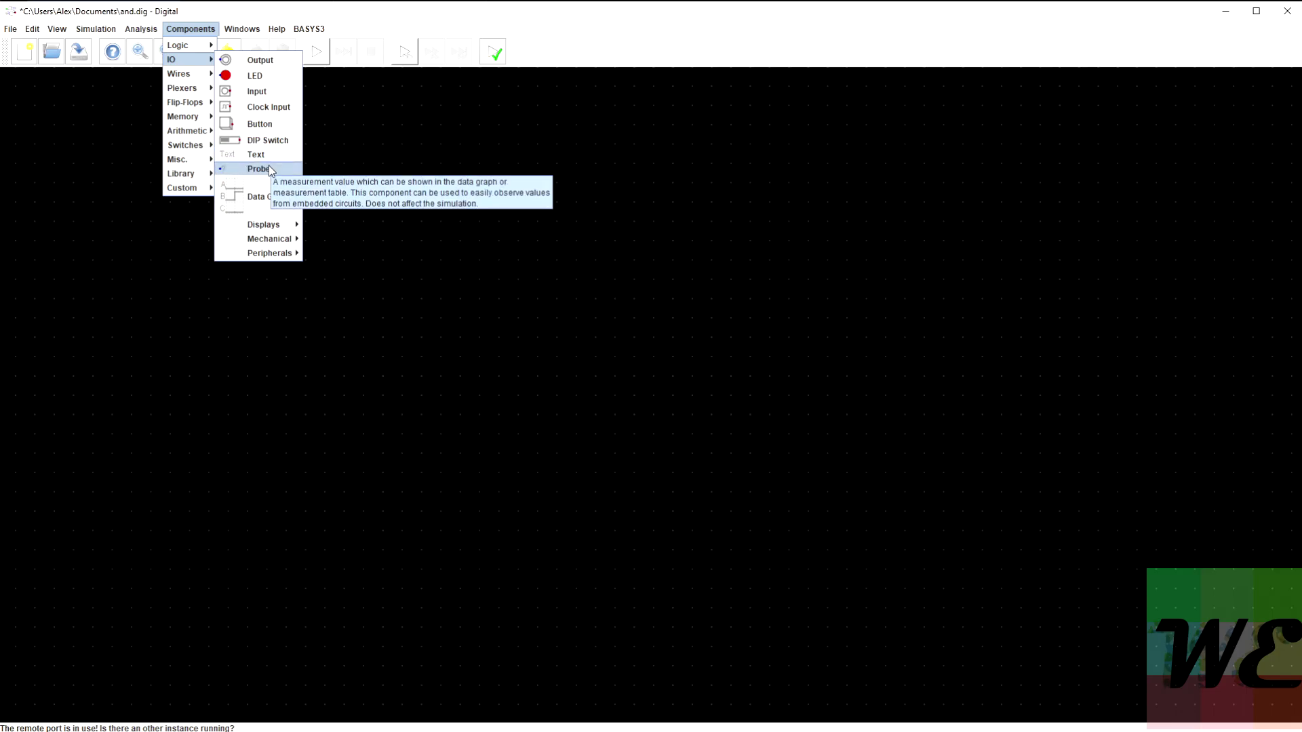
Show the IO peripherals: Keyboard, Terminal, VGA Monitor and MIDI
mouse_move(280, 227)
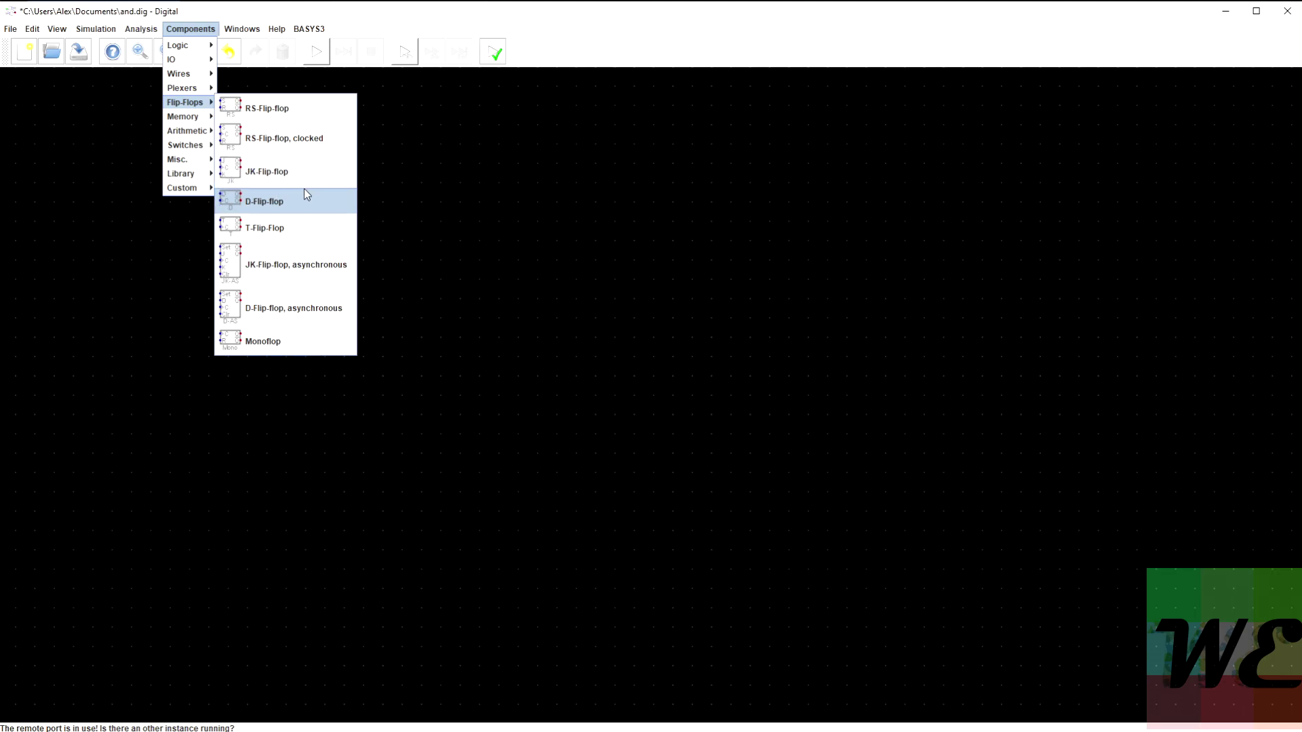
Browse the Flip-Flops and Arithmetic groups, then show the Memory > RAM types
mouse_move(205, 139)
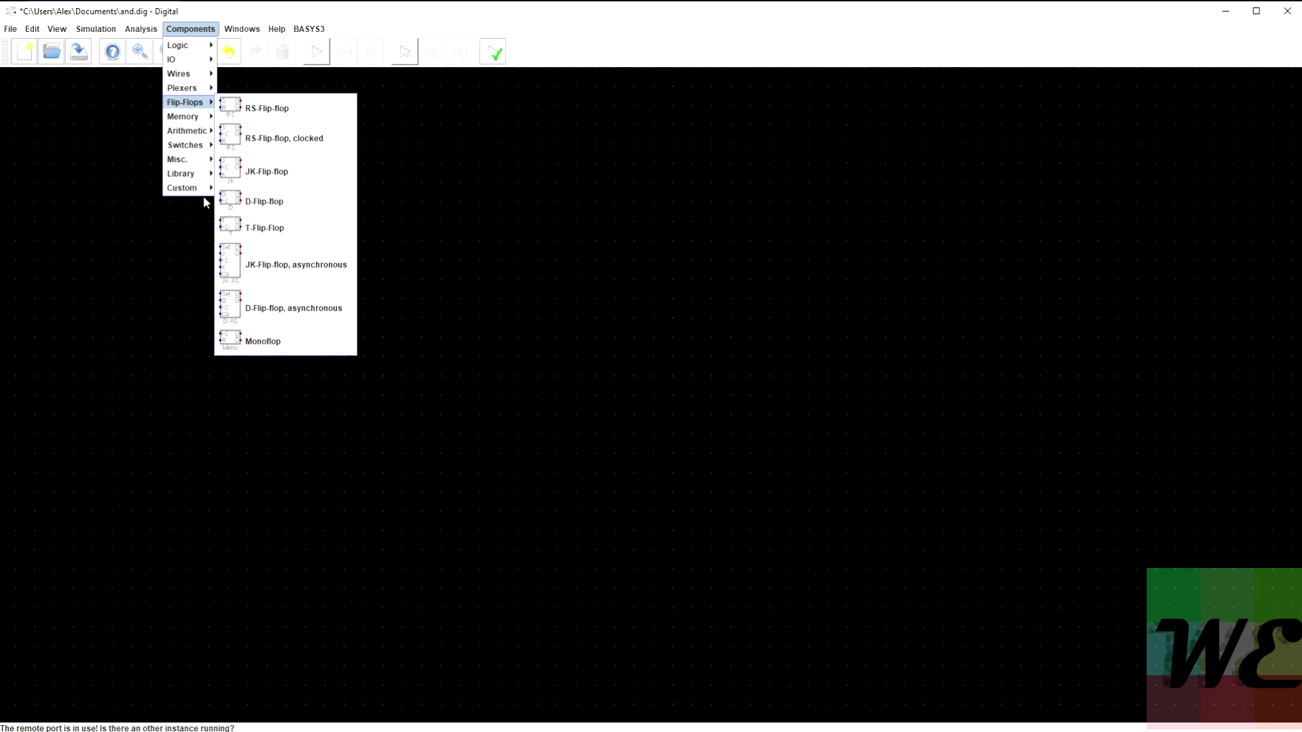
mouse_move(239, 115)
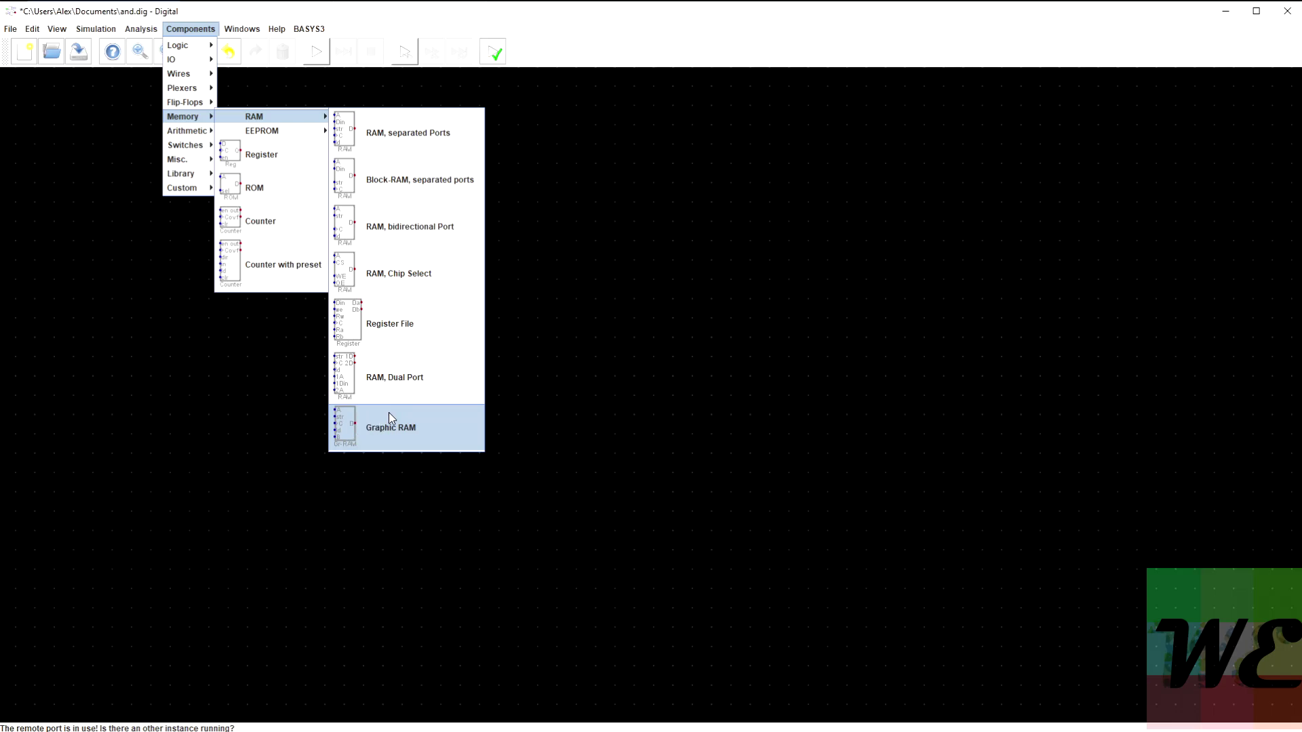
Display the Graphic RAM description: bitmap RAM with two screen buffers and fixed palette
mouse_move(389, 413)
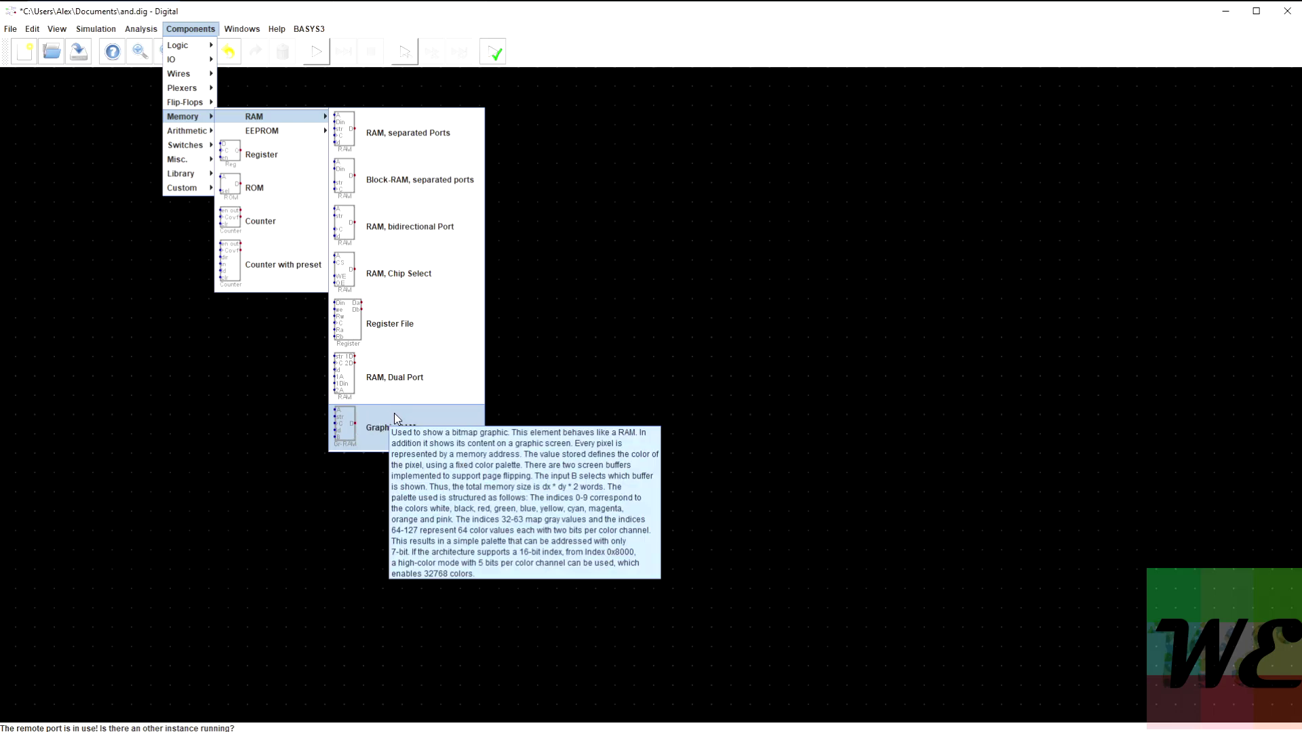